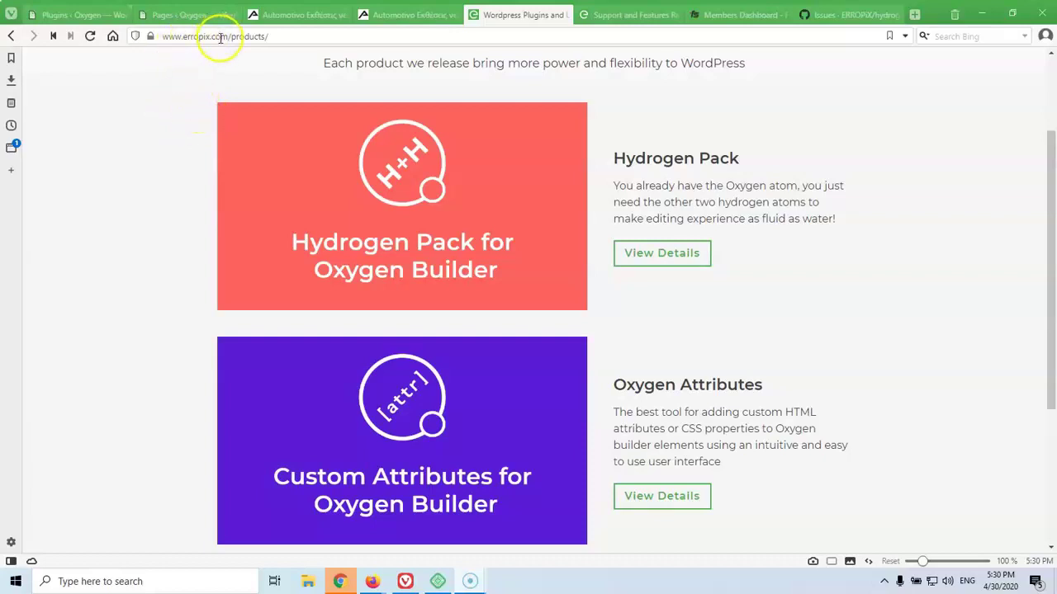
Look over the ERROPiX product list and open the details page of Hydrogen Pack.
scroll(180, 169, "up", 2)
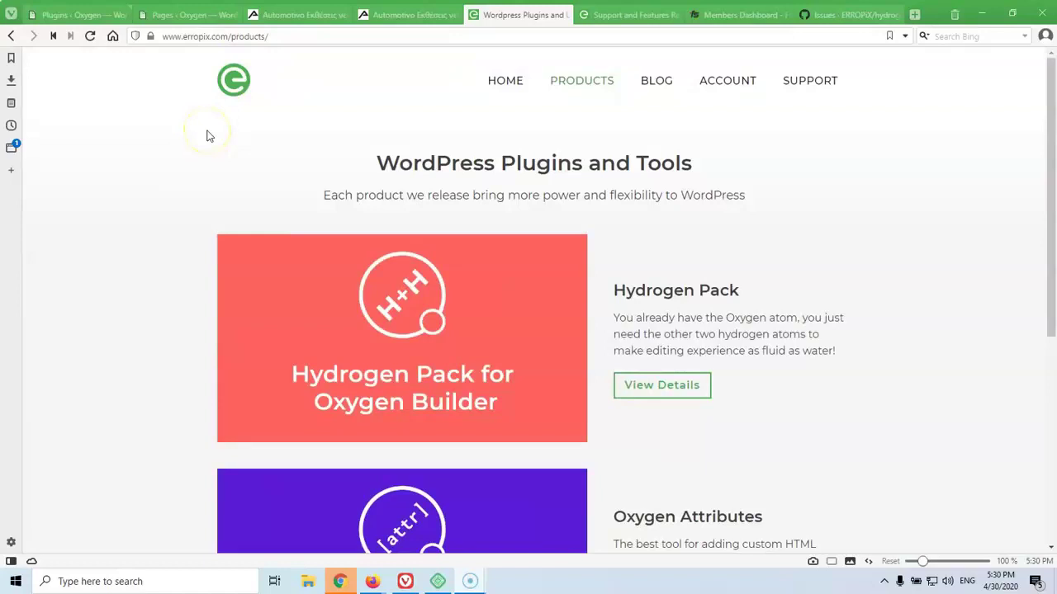
scroll(199, 168, "down", 2)
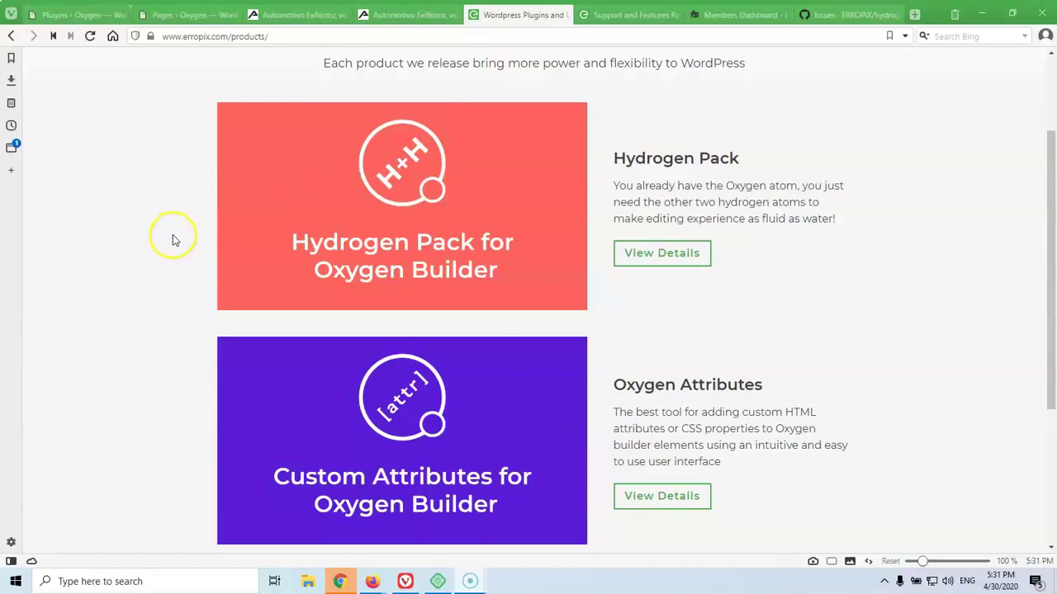
scroll(176, 240, "up", 1)
scroll(176, 239, "up", 1)
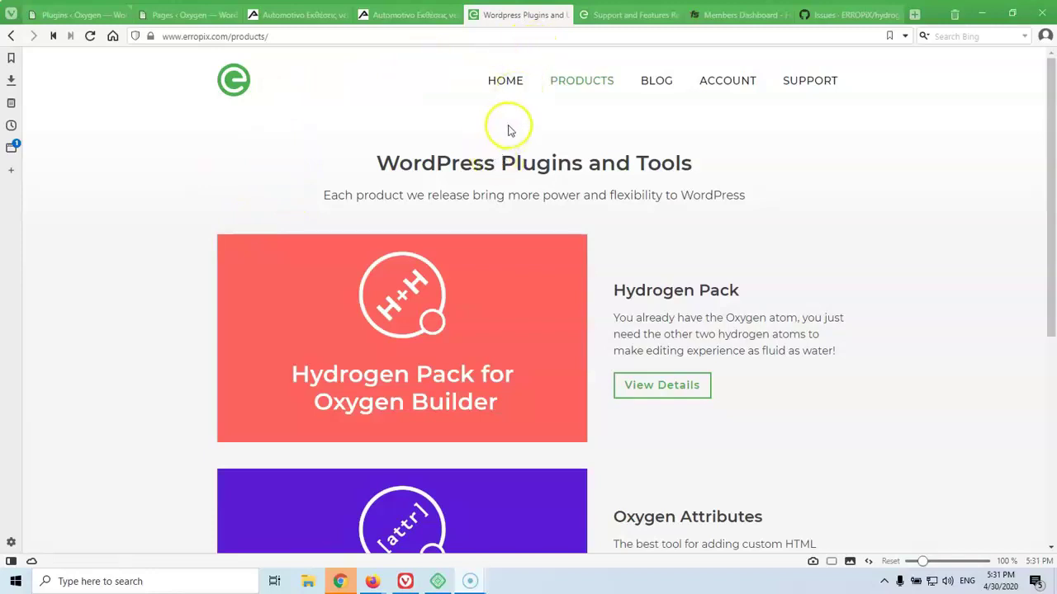
left_click(664, 382)
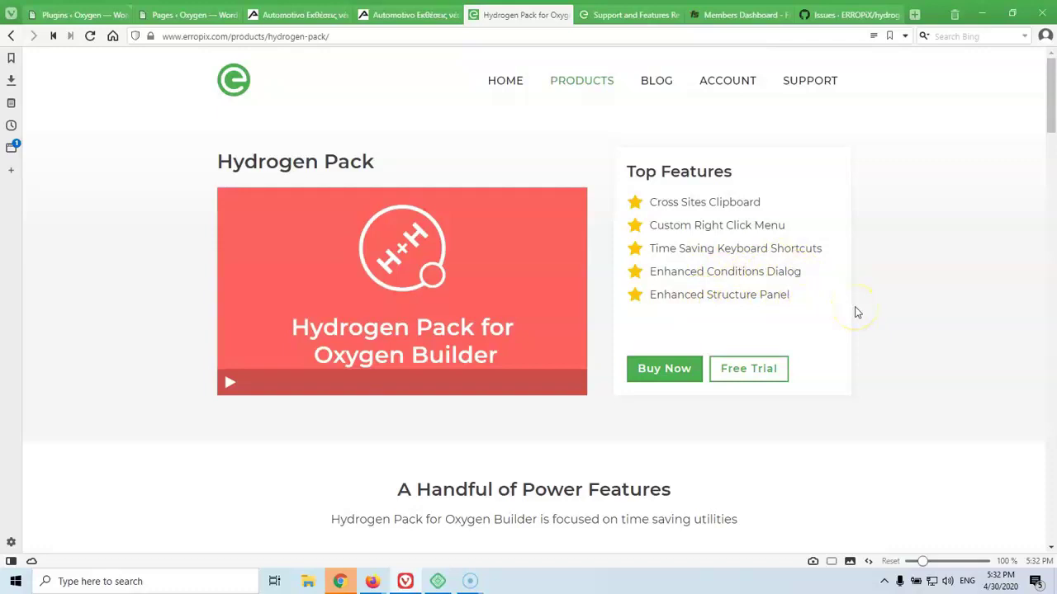
Examine the Hydrogen Pack page's power features and its list of keyboard editing shortcuts.
scroll(698, 264, "down", 5)
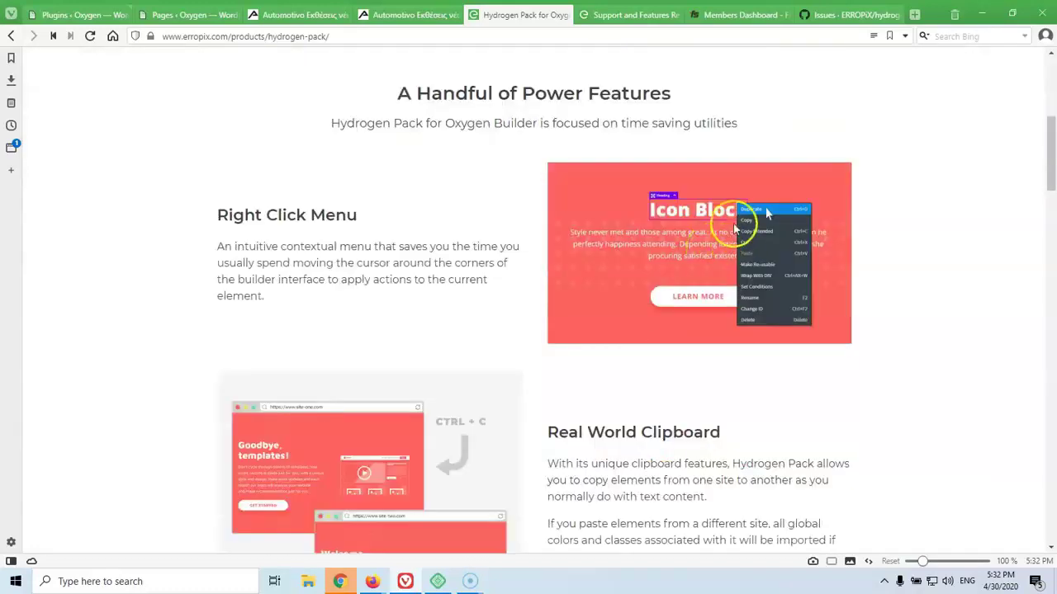
scroll(733, 226, "down", 4)
scroll(731, 226, "down", 4)
scroll(691, 243, "down", 8)
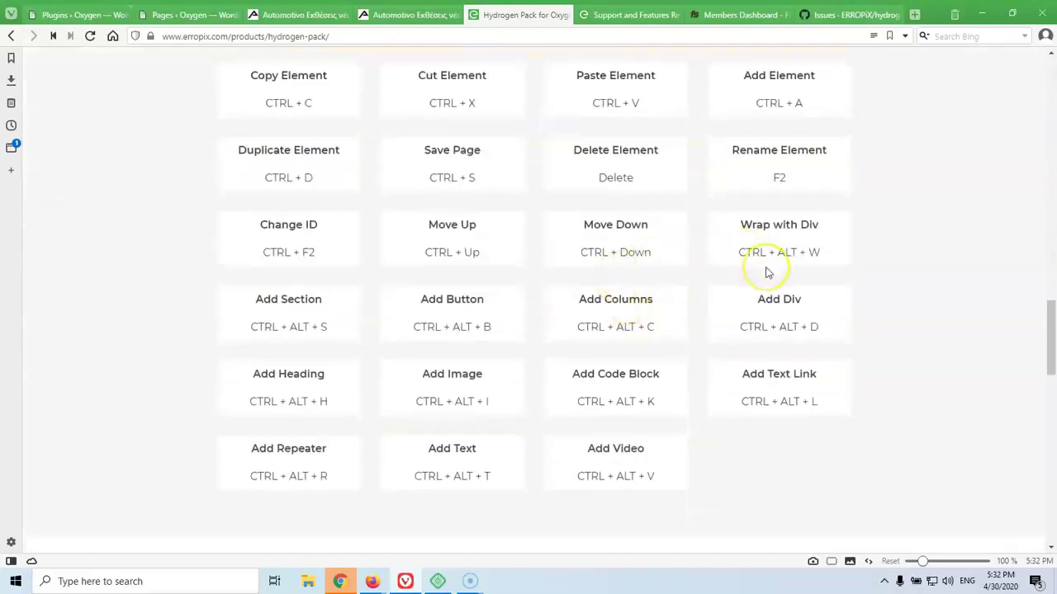
scroll(766, 273, "up", 1)
scroll(766, 272, "down", 6)
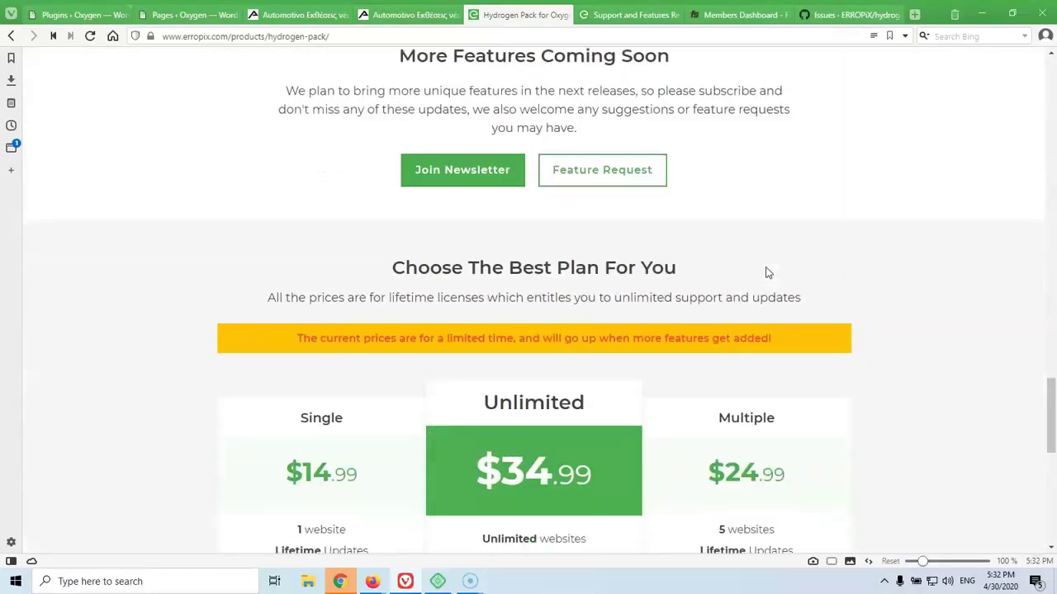
Review the Hydrogen Pack pricing plans and money-back guarantee, and return to the page's Top Features summary.
scroll(765, 271, "down", 3)
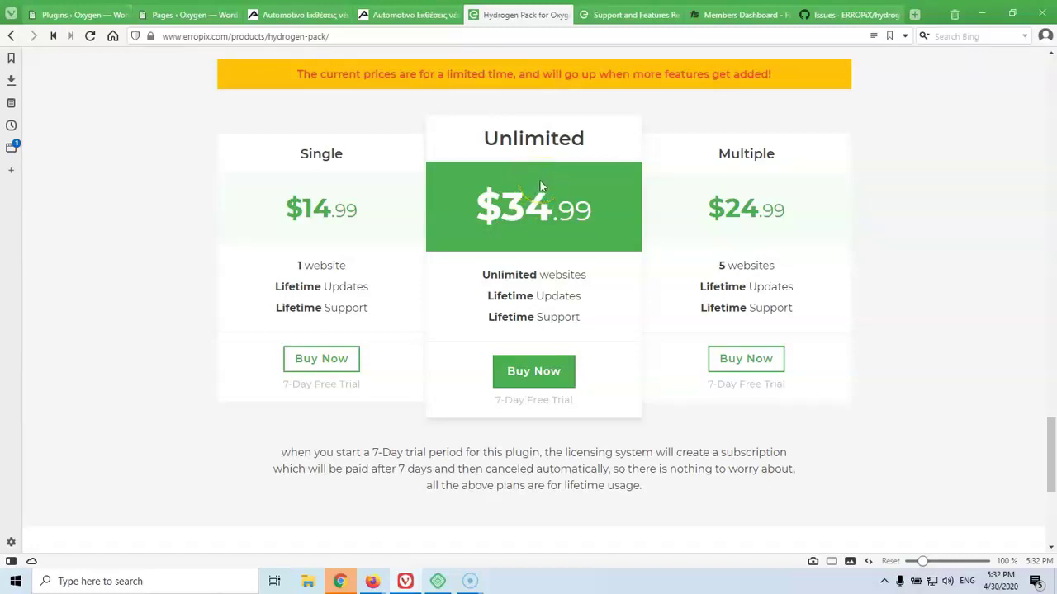
scroll(540, 181, "down", 3)
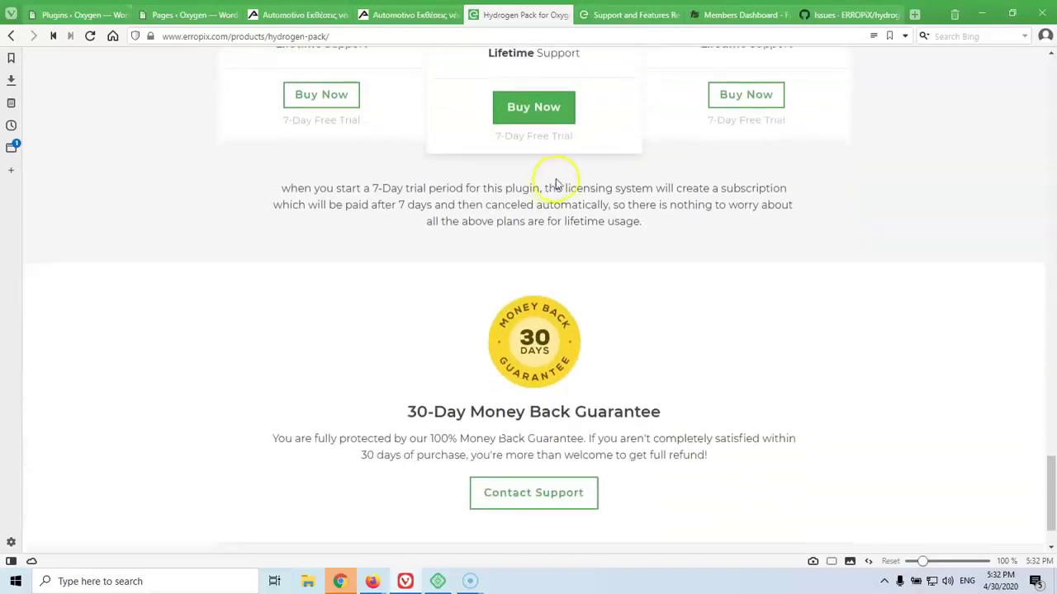
scroll(624, 236, "up", 5)
scroll(629, 239, "up", 6)
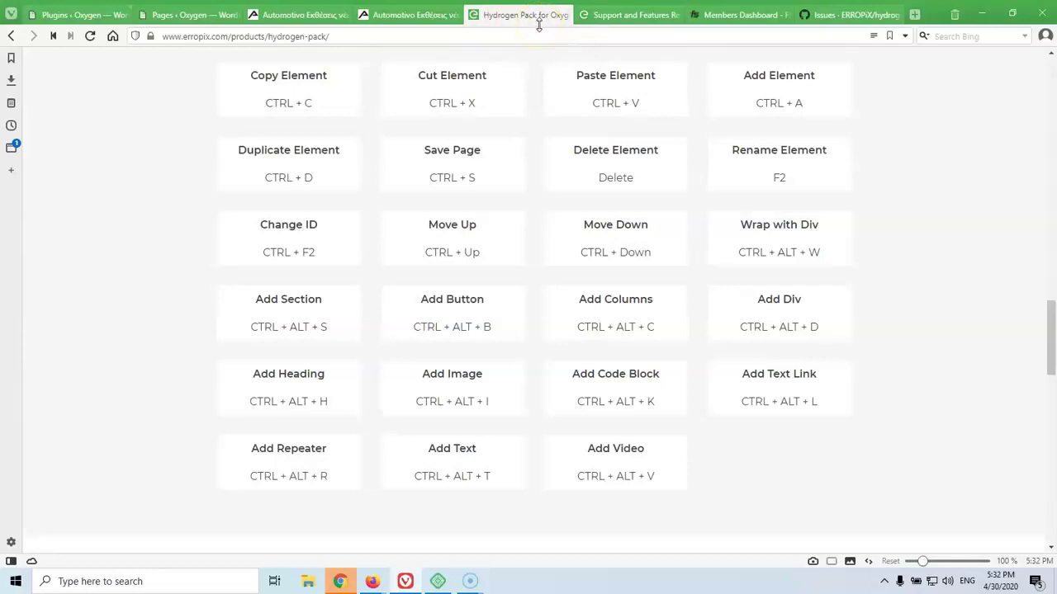
scroll(615, 85, "up", 5)
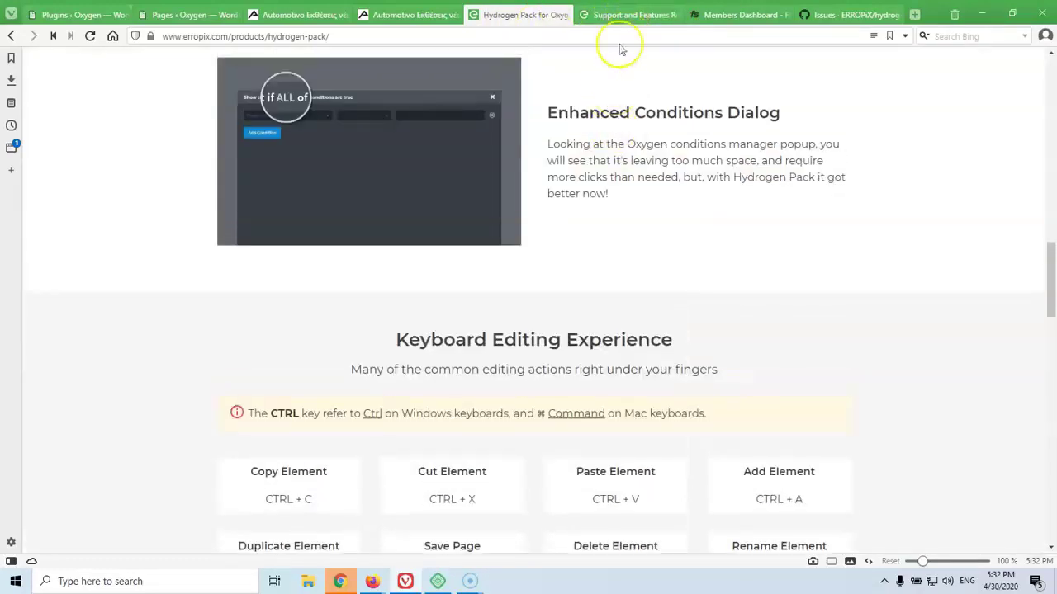
scroll(618, 71, "up", 15)
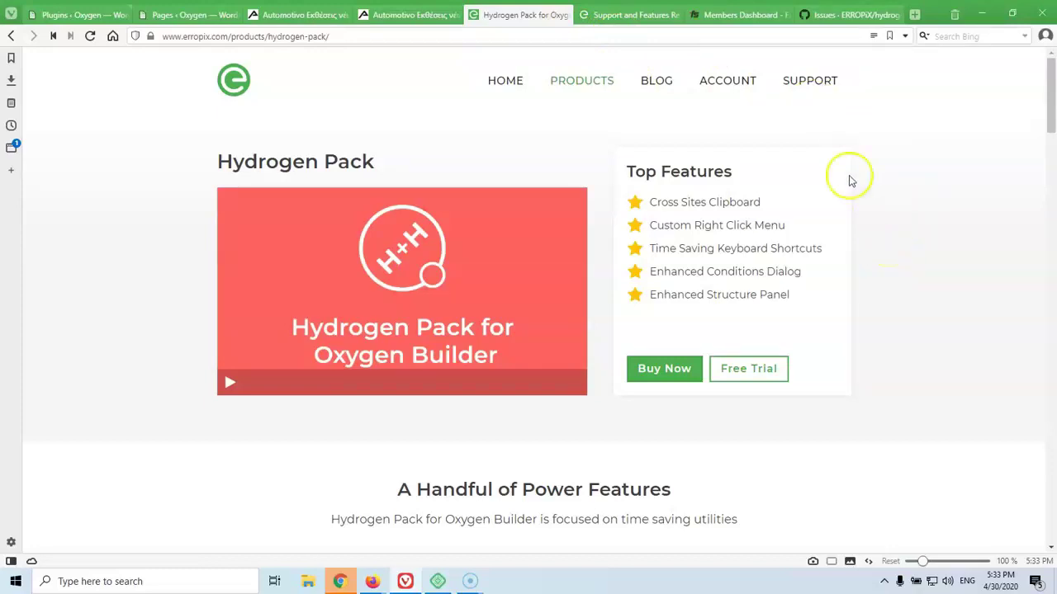
View the ERROPiX support and features request page and the open hydrogen-pack issues on GitHub.
left_click(658, 11)
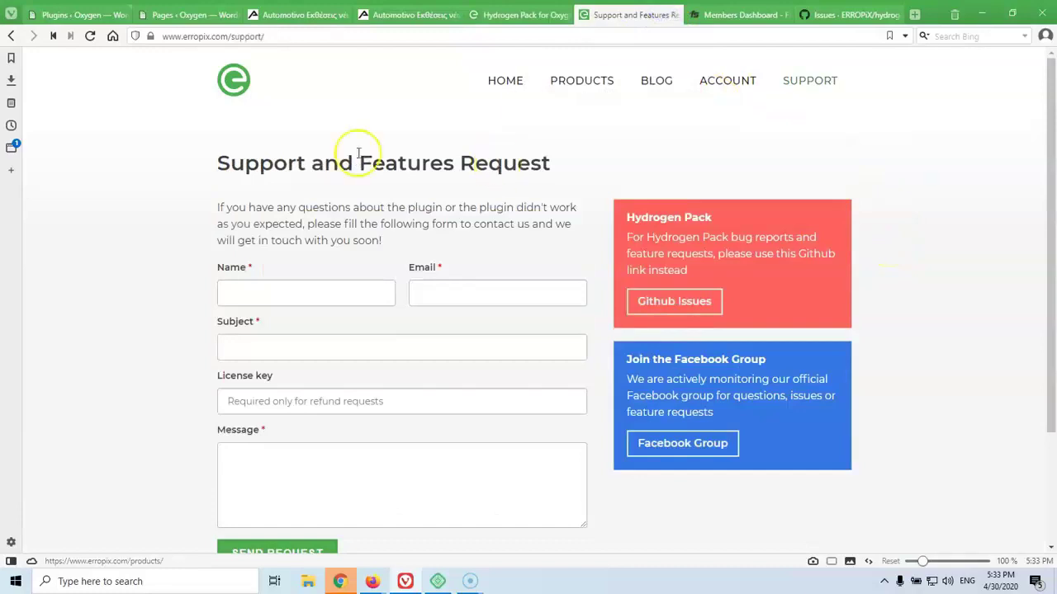
mouse_move(1050, 134)
left_mouse_down()
mouse_move(1049, 162)
mouse_move(1046, 131)
left_mouse_up()
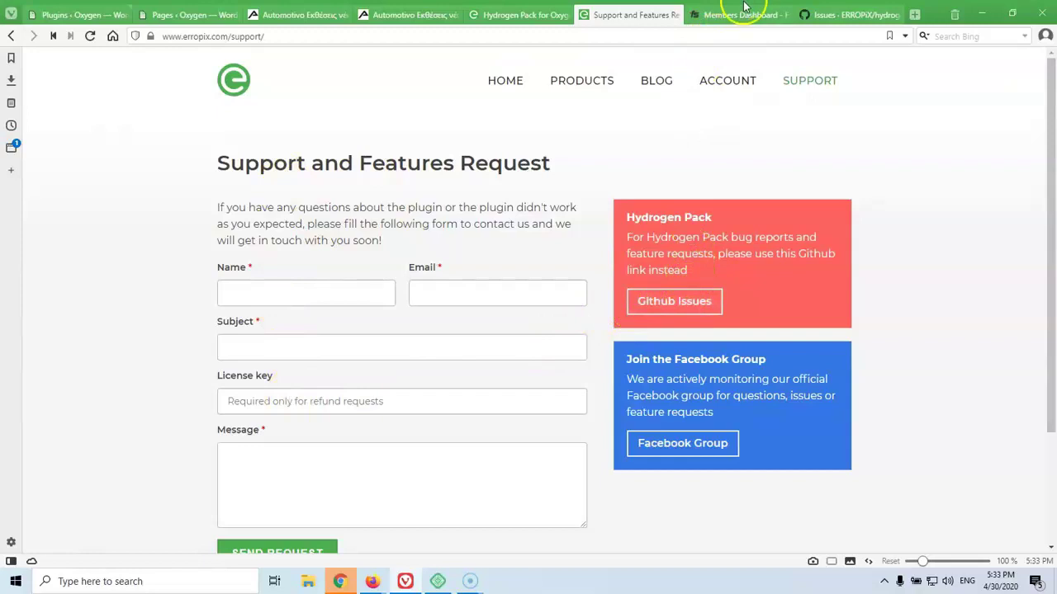
left_click(840, 15)
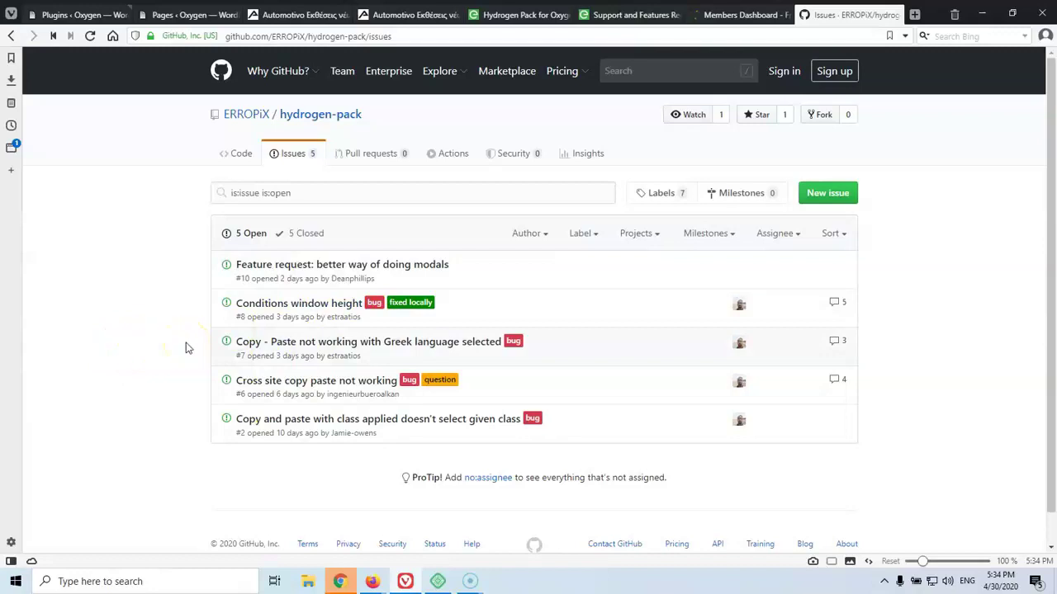
mouse_move(376, 353)
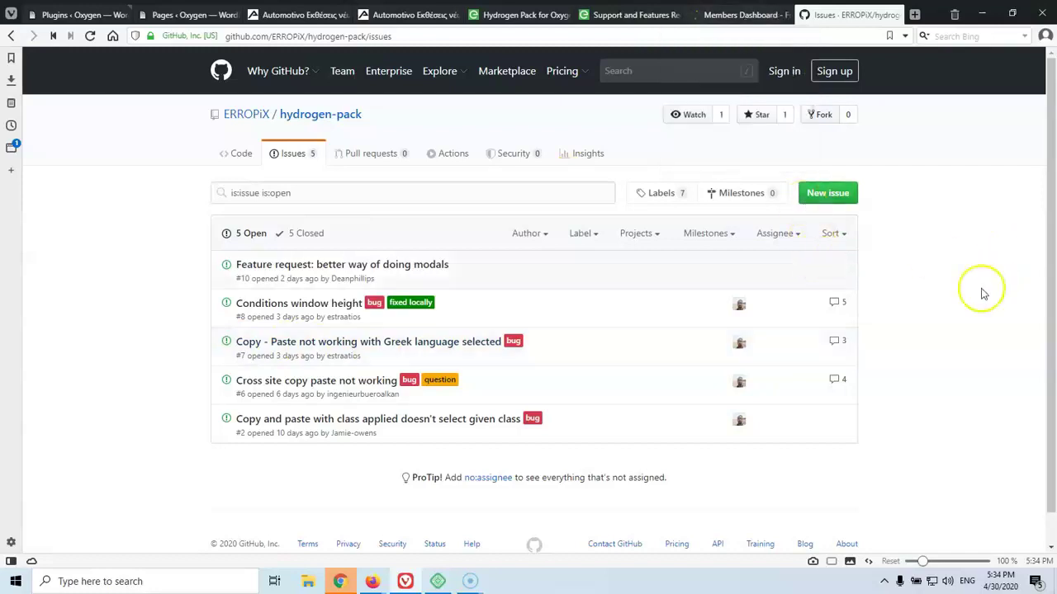
Open the Hydrogen Pack license details in the members dashboard and review the plan, license and security options.
left_click(730, 17)
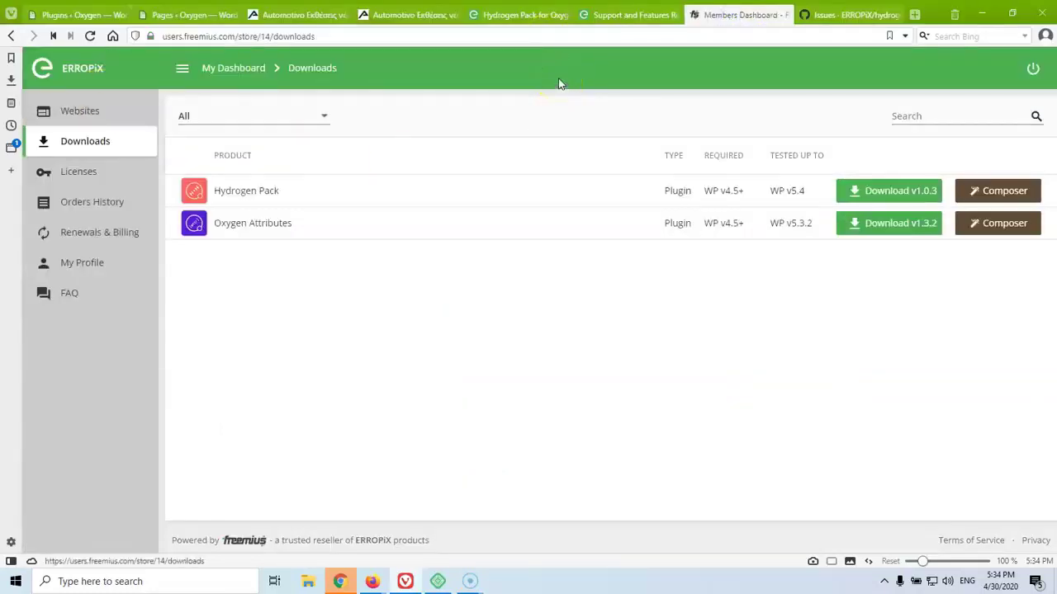
left_click(448, 70)
left_click(87, 175)
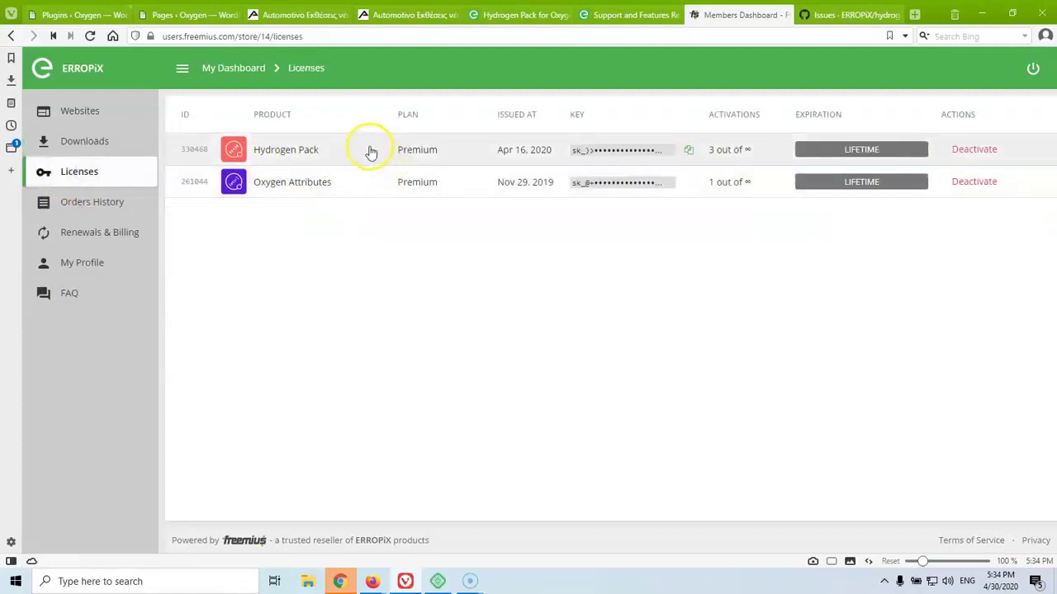
double_click(275, 150)
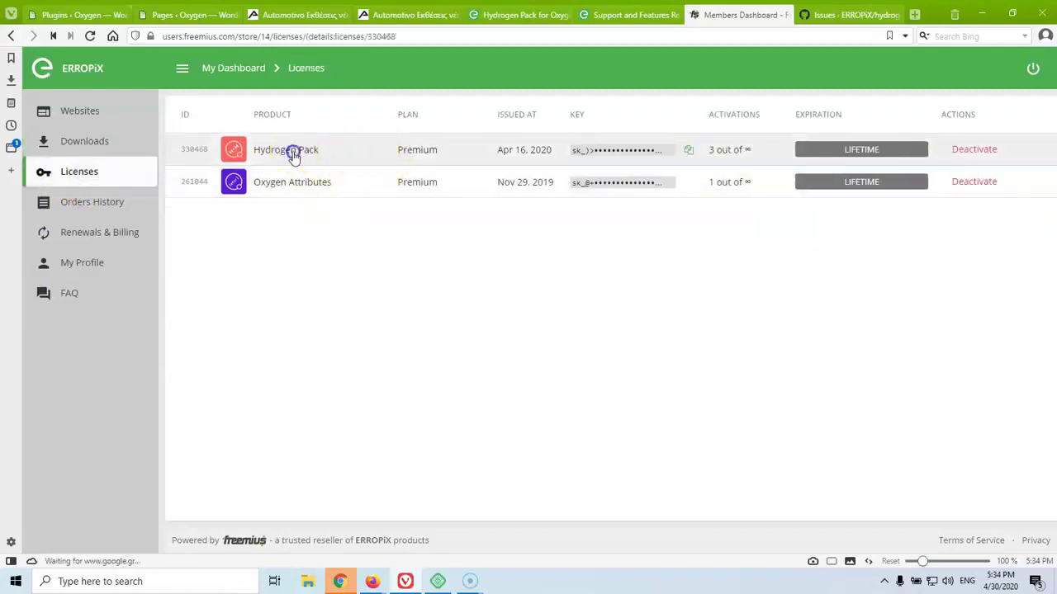
left_click(346, 151)
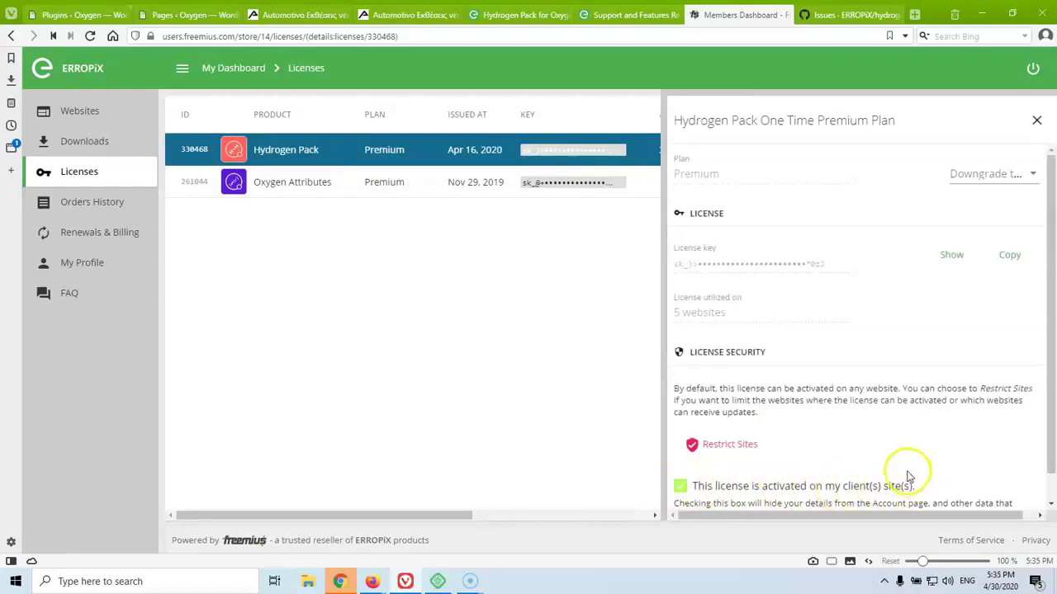
scroll(892, 396, "down", 1)
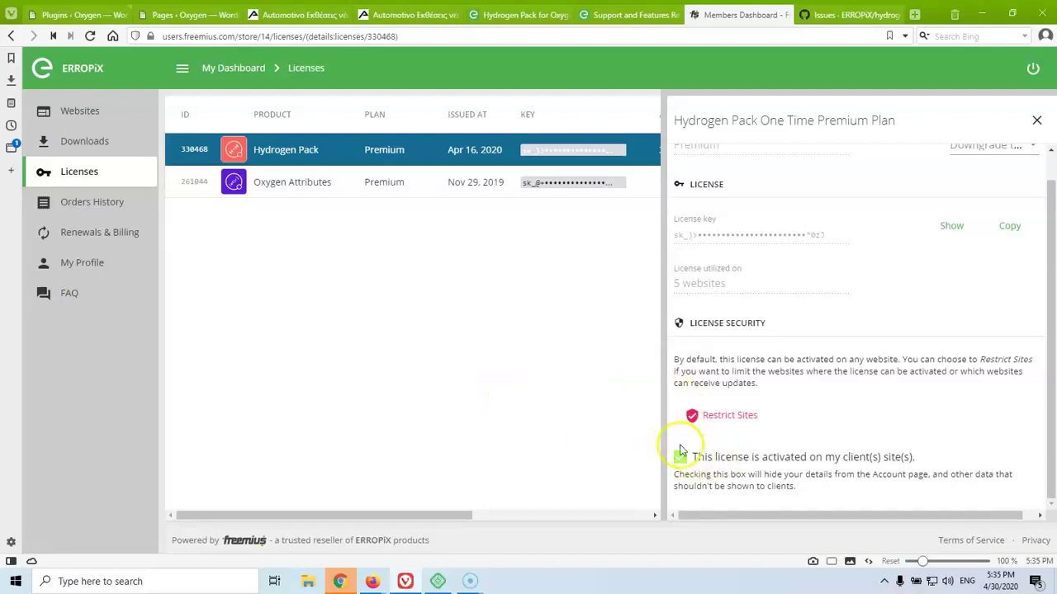
View the websites registered in the members dashboard, and go to the Pages list of the oxygen.local WordPress site.
left_click(78, 110)
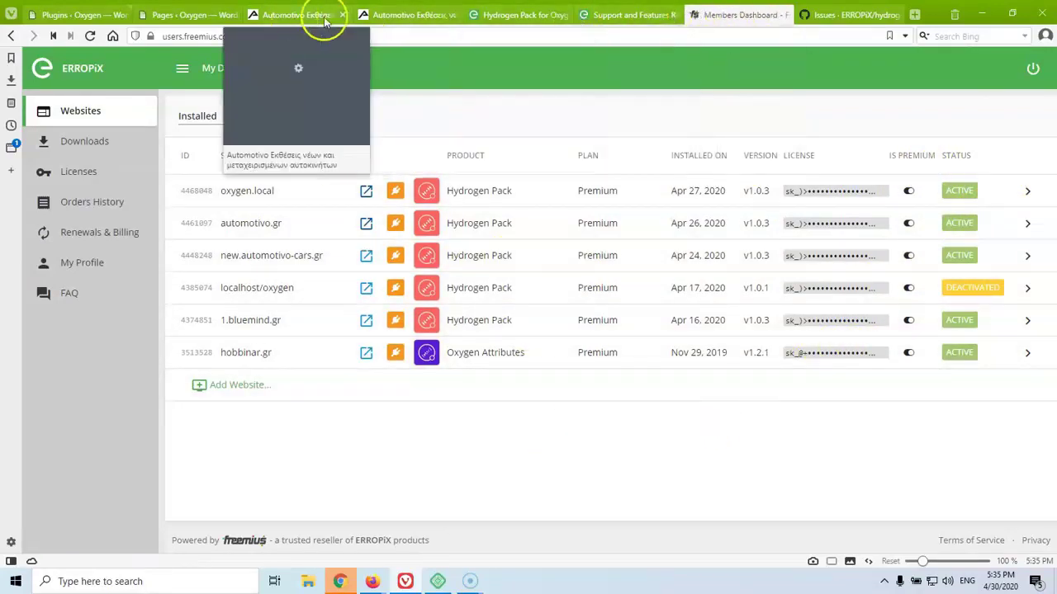
mouse_move(405, 15)
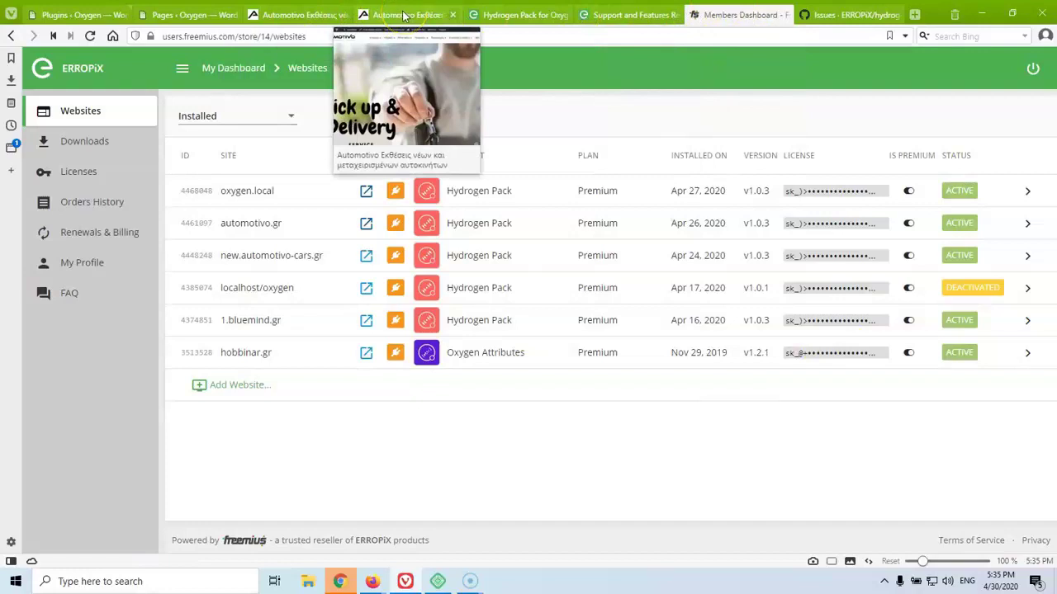
left_click(198, 15)
Examine the automotivo.gr home page from the hero slider through the brands, services and about sections.
mouse_move(405, 23)
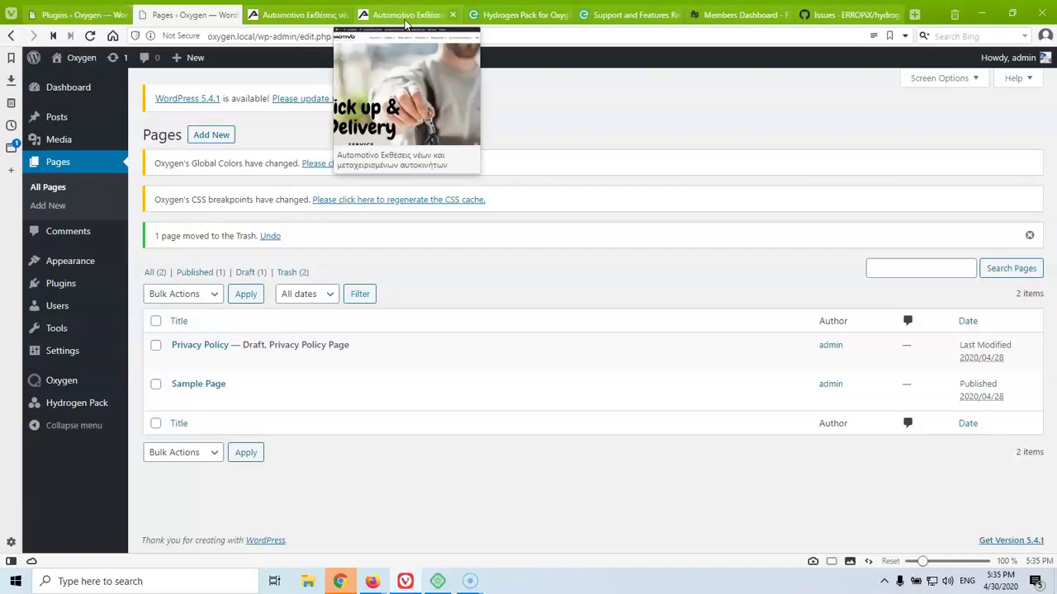
left_click(404, 23)
scroll(413, 355, "down", 4)
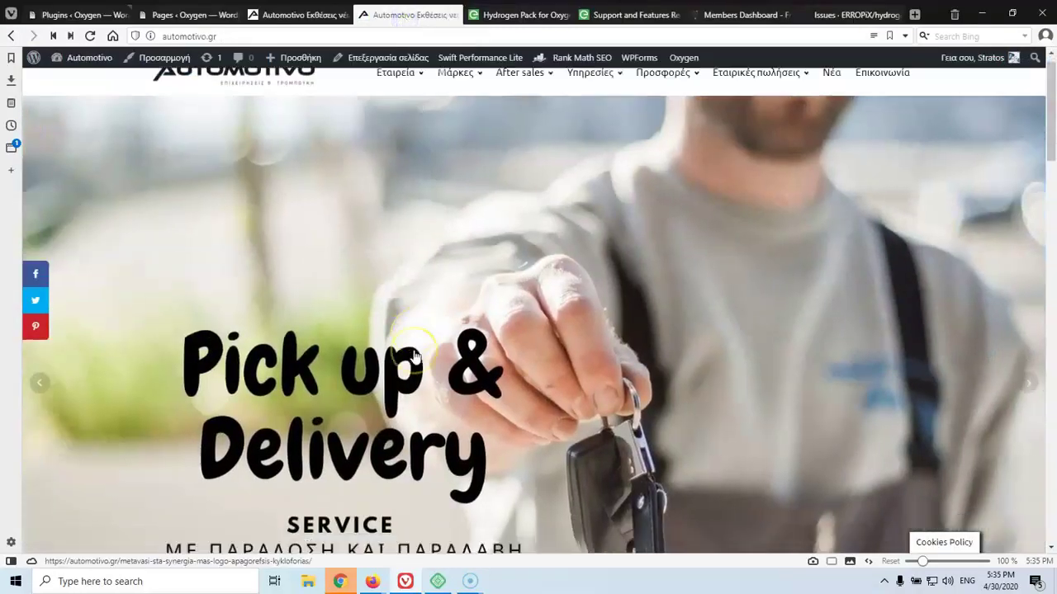
scroll(415, 357, "down", 2)
scroll(441, 354, "down", 3)
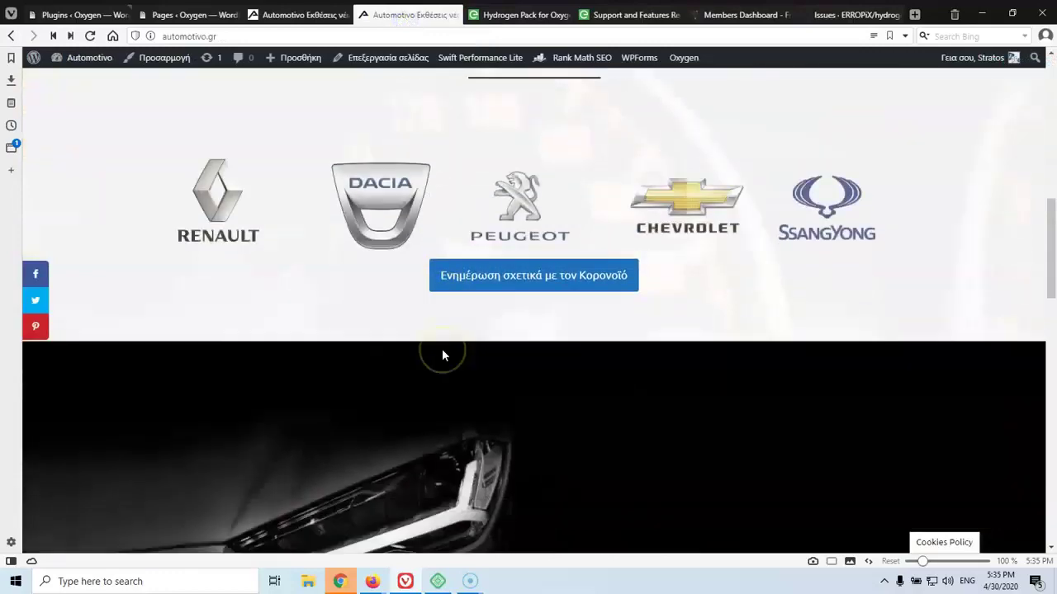
scroll(444, 354, "down", 4)
scroll(446, 351, "down", 6)
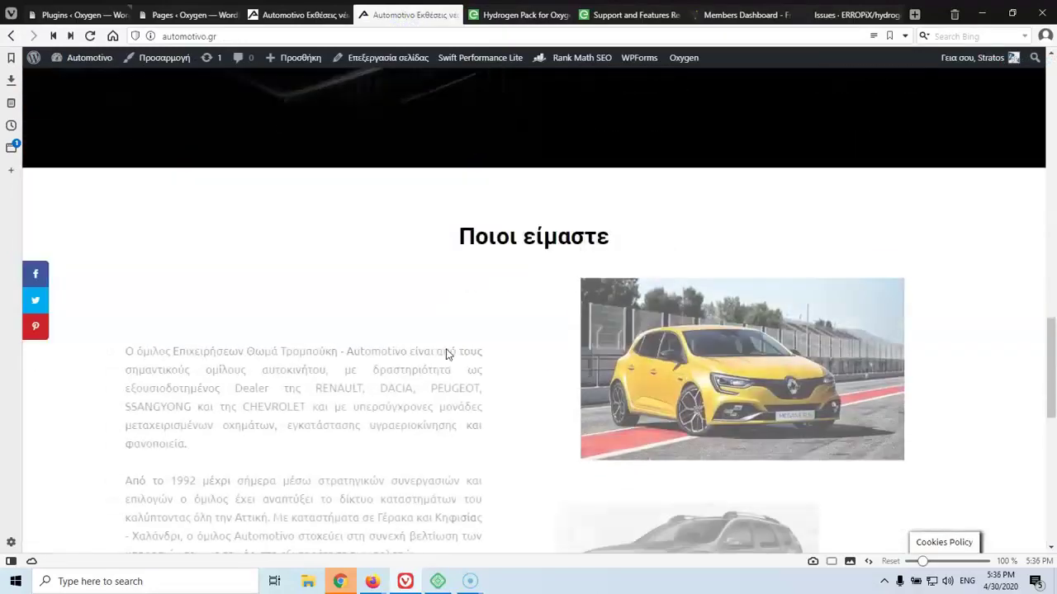
scroll(445, 350, "down", 4)
scroll(448, 342, "up", 10)
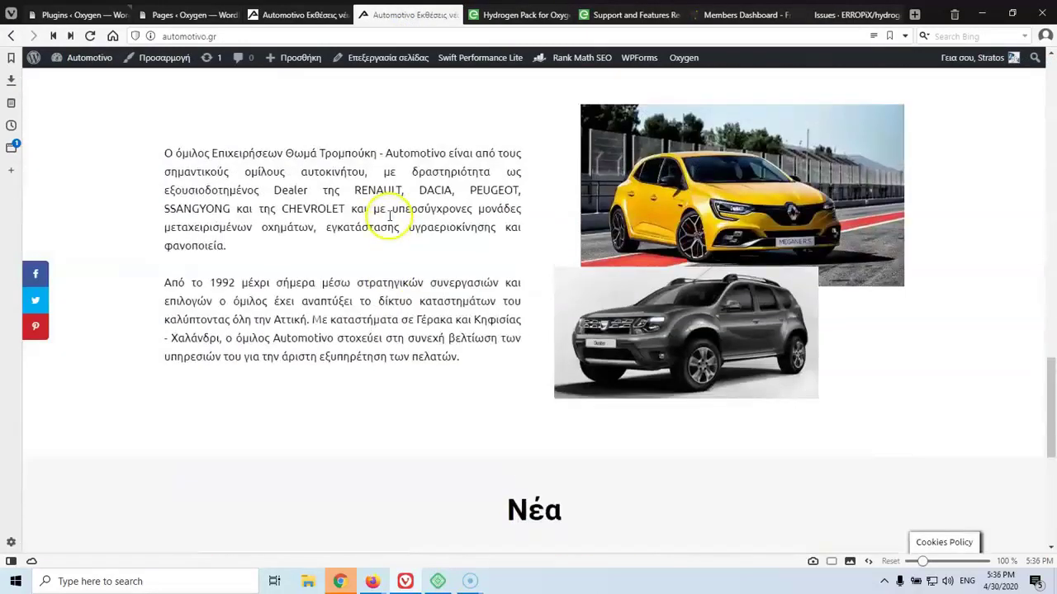
scroll(389, 209, "up", 5)
scroll(389, 206, "down", 10)
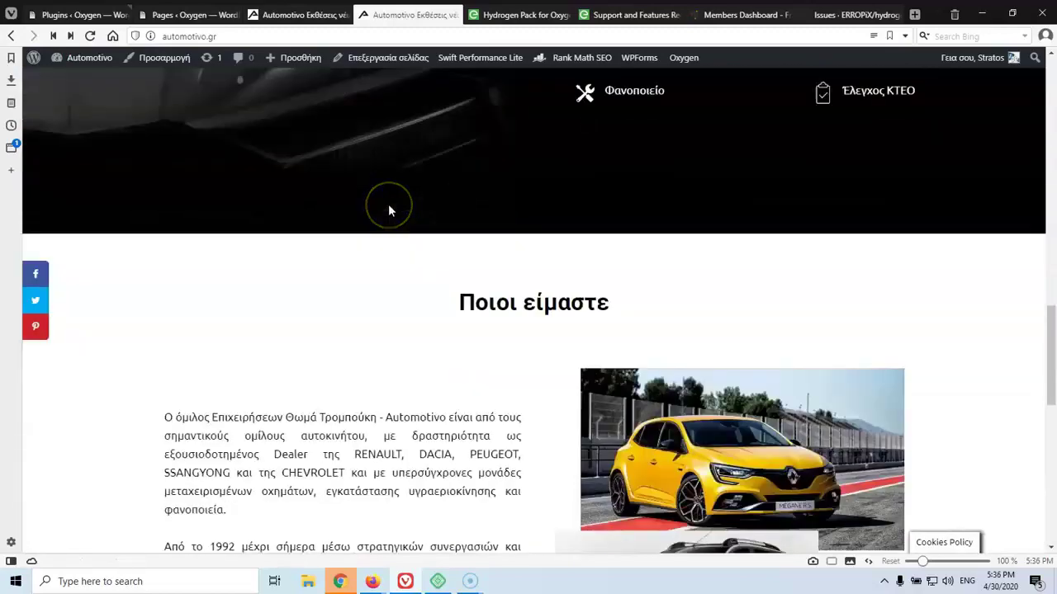
scroll(389, 211, "up", 15)
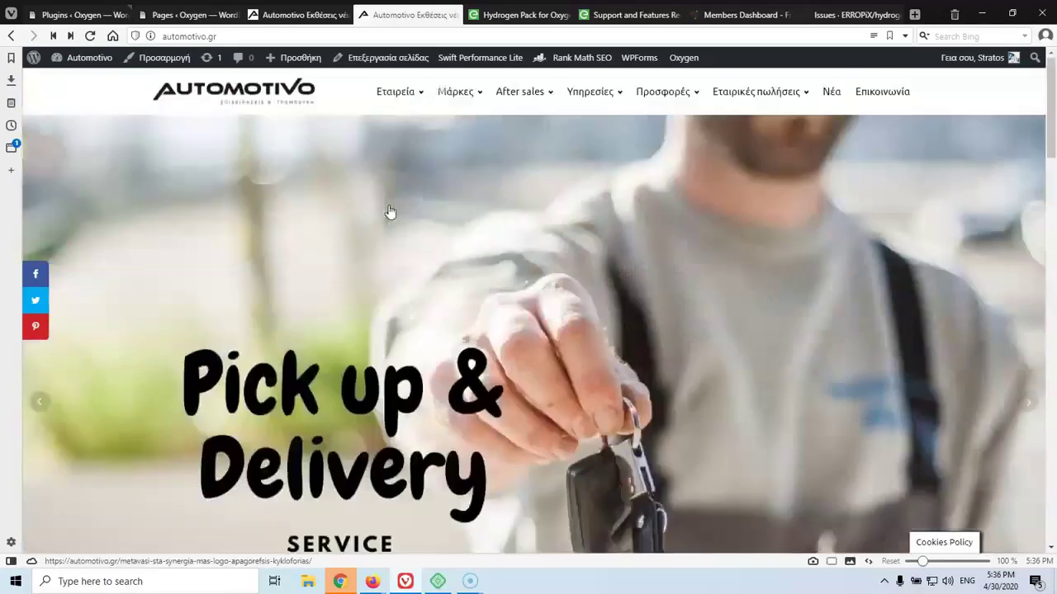
Review the Automotivo home page again from the dealership slide down to the Υπηρεσίες section.
left_click(661, 262)
scroll(717, 219, "down", 4)
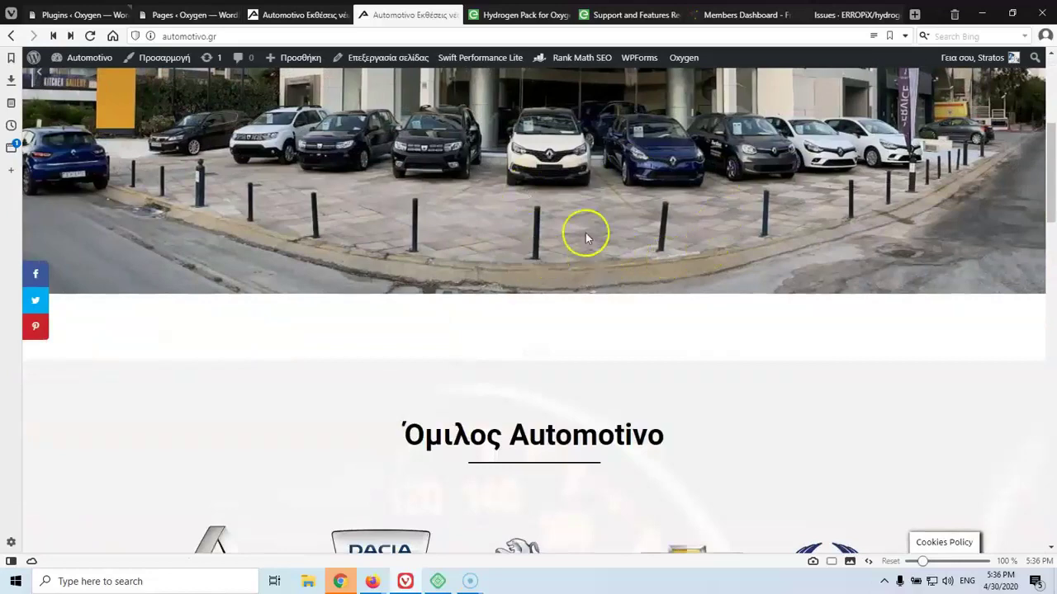
scroll(586, 231, "down", 2)
scroll(681, 216, "up", 3)
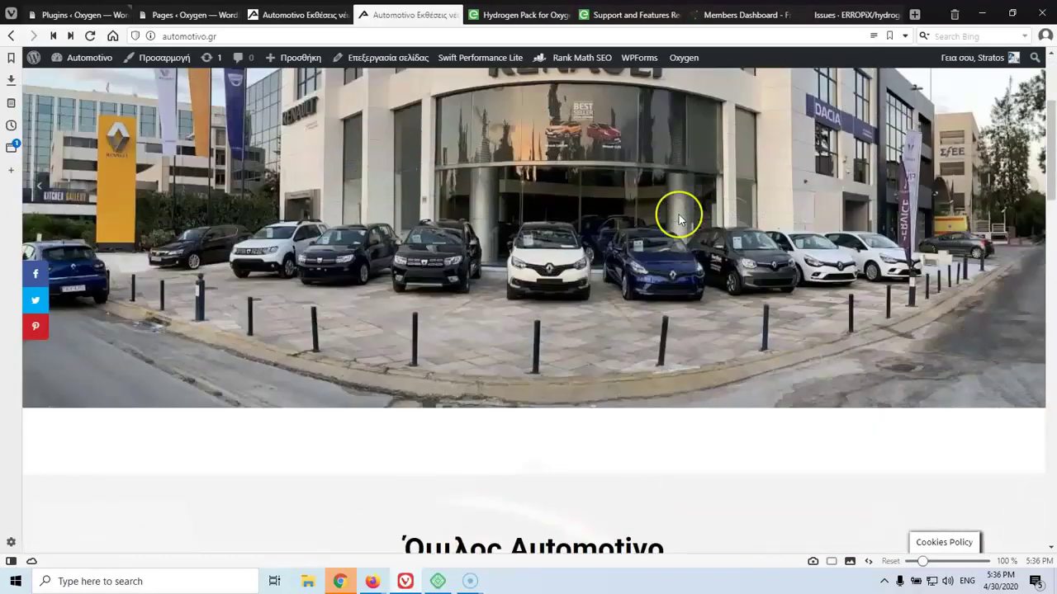
scroll(681, 219, "down", 6)
scroll(680, 218, "down", 2)
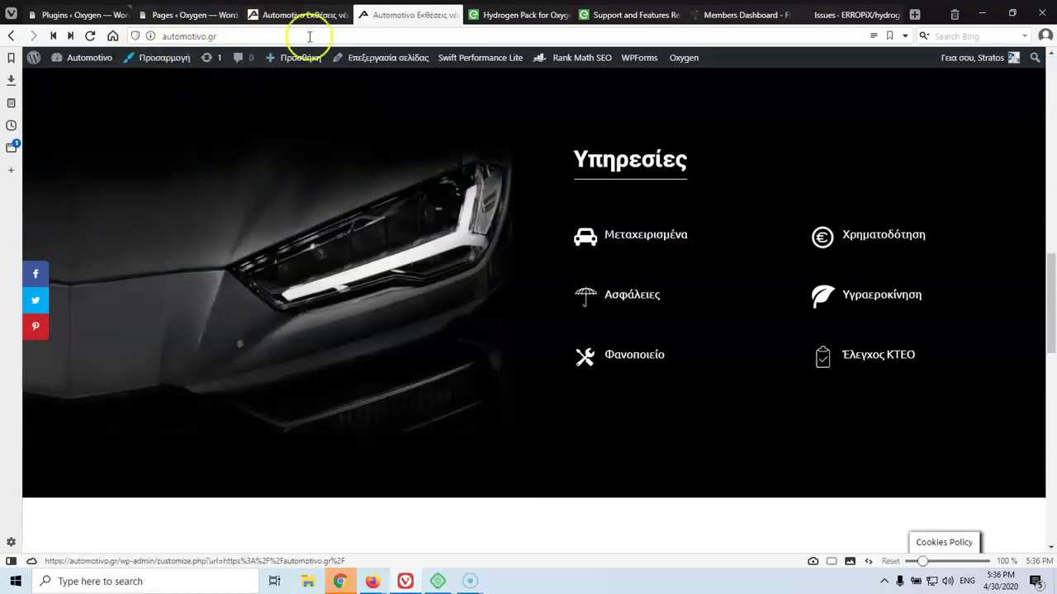
Return to the oxygen.local WordPress admin and show its installed plugins.
left_click(186, 14)
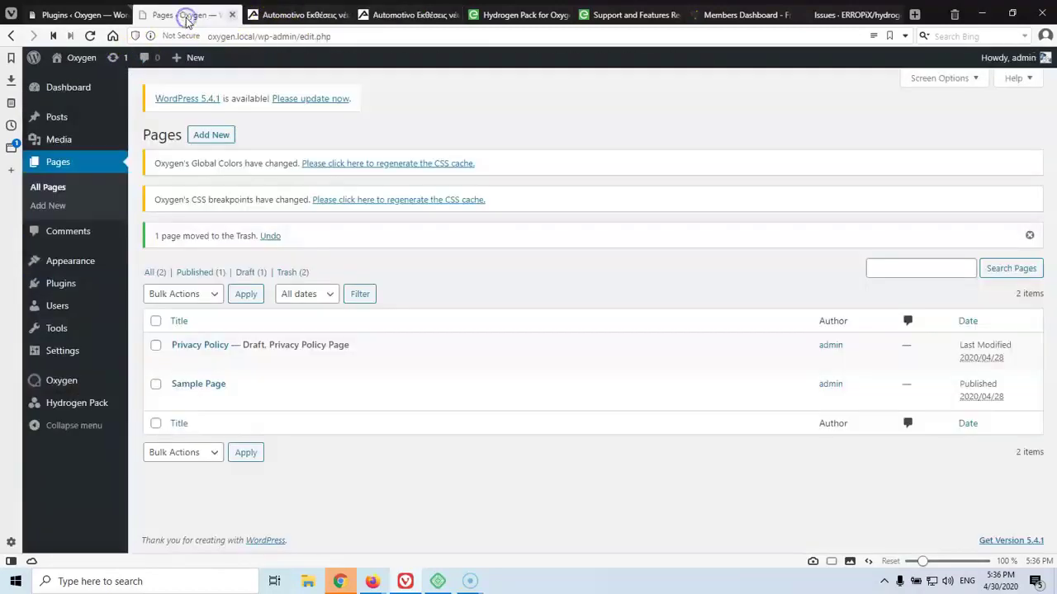
left_click(83, 15)
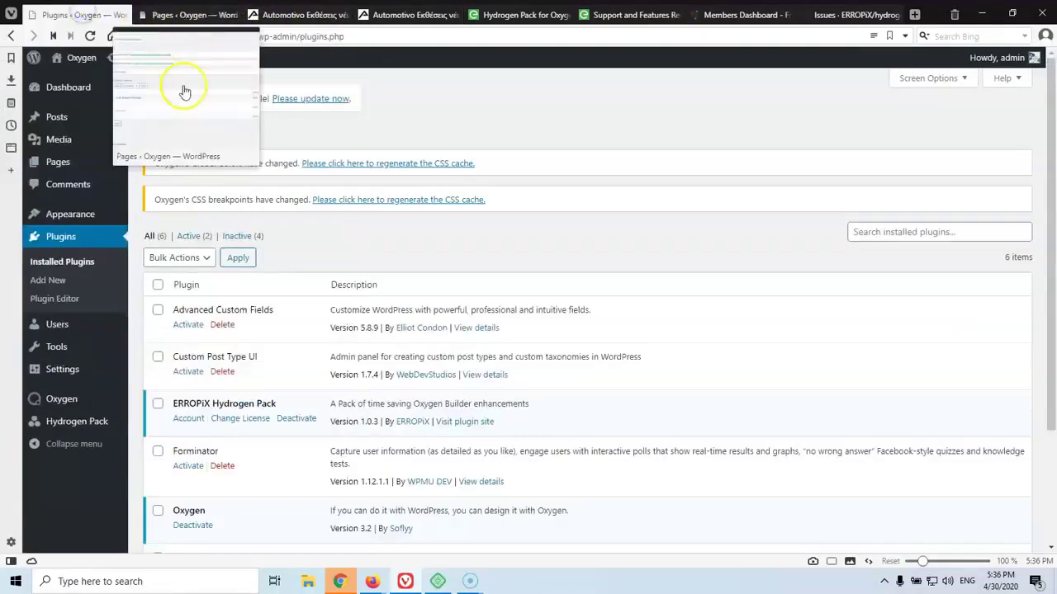
Find ERROPiX Hydrogen Pack in the installed plugins list and view its account details.
scroll(375, 420, "down", 3)
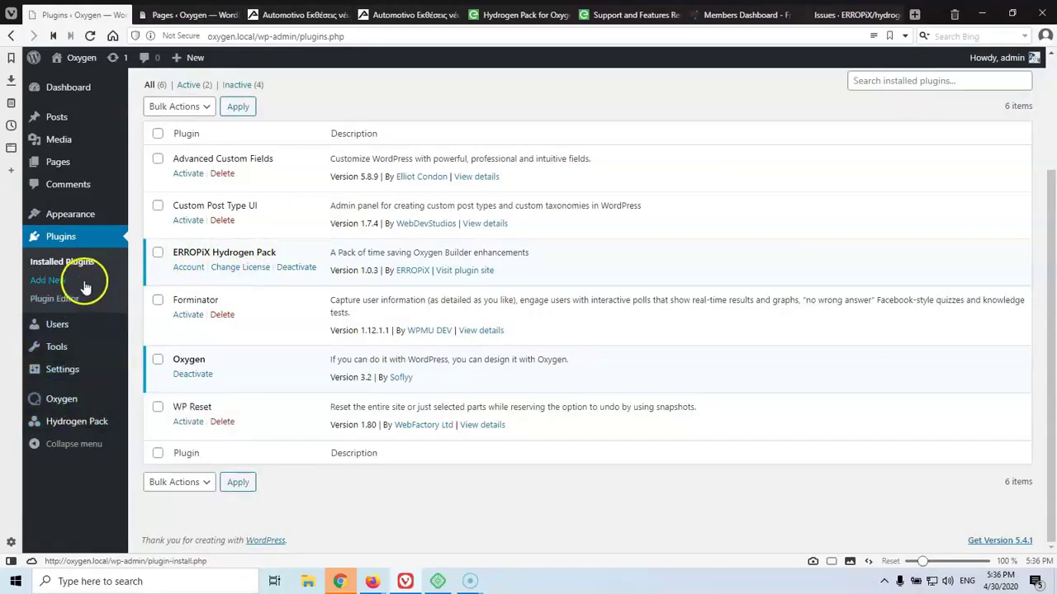
mouse_move(75, 429)
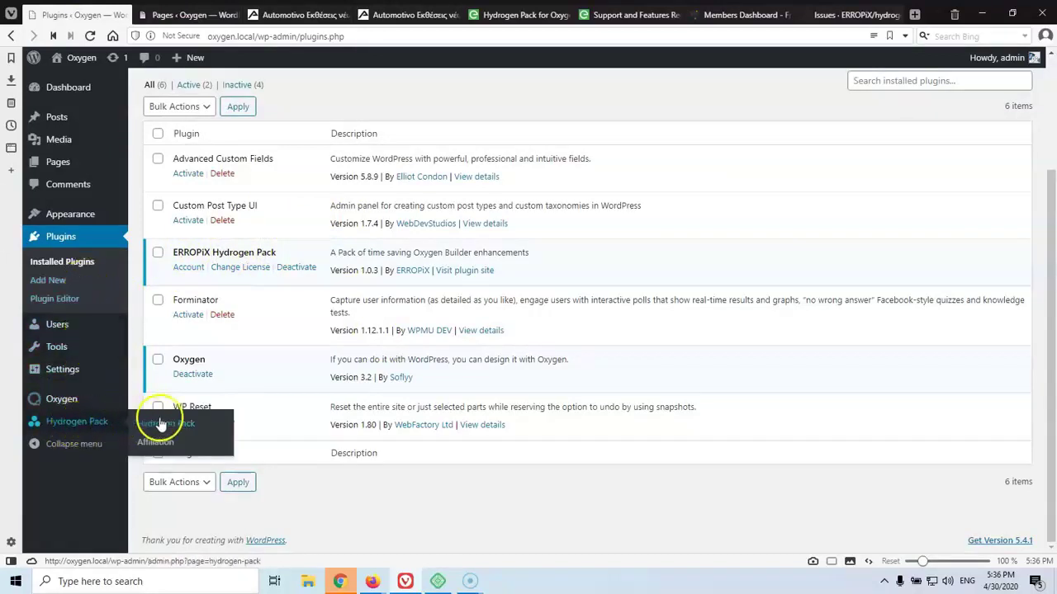
left_click(188, 268)
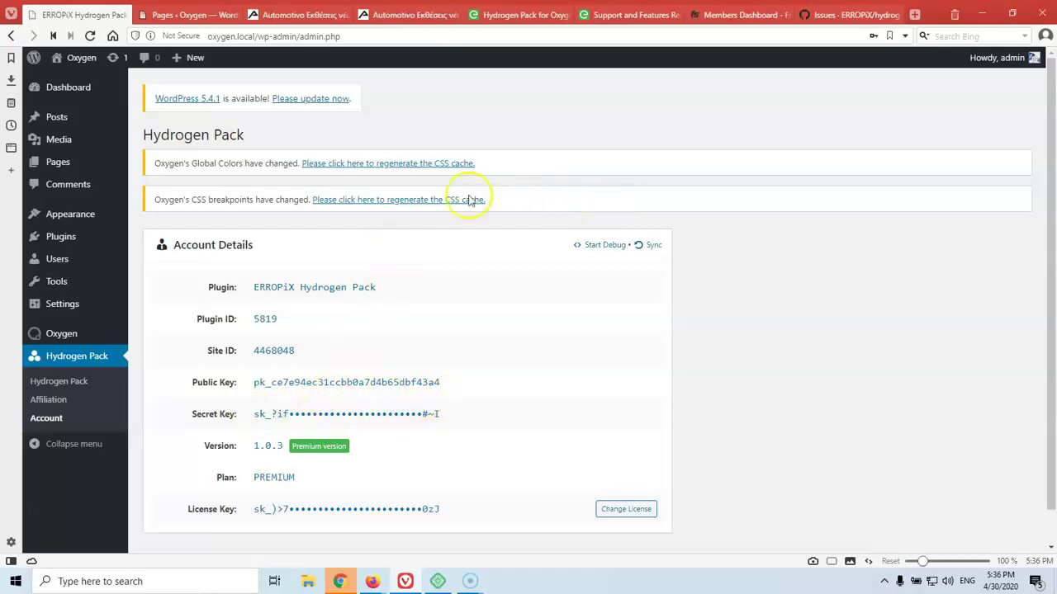
Examine the Hydrogen Pack settings, covering enabled features, right click menu, clipboard and keyboard shortcuts.
left_click(78, 387)
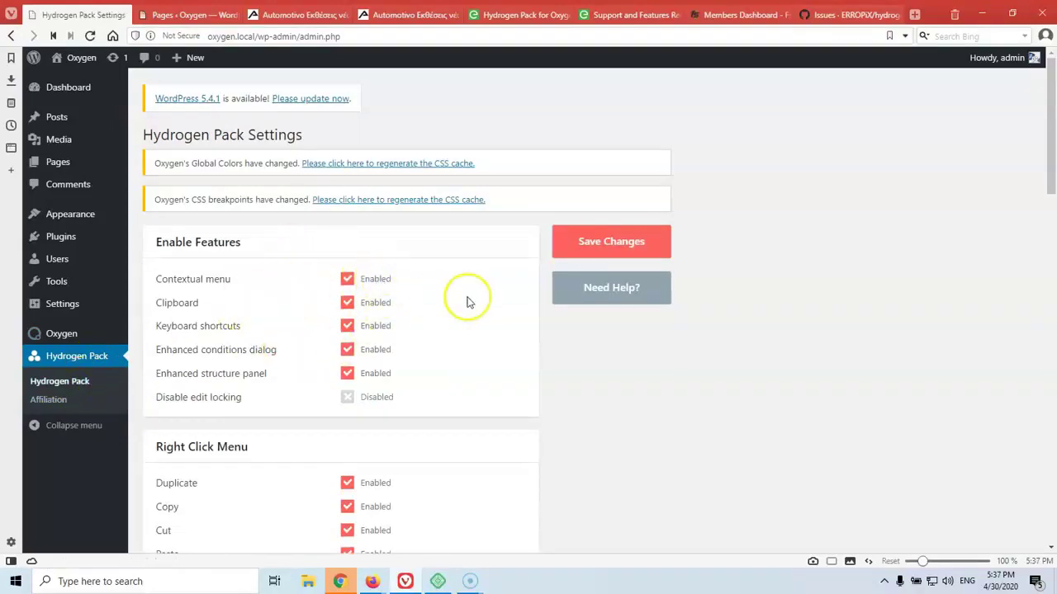
scroll(402, 347, "down", 1)
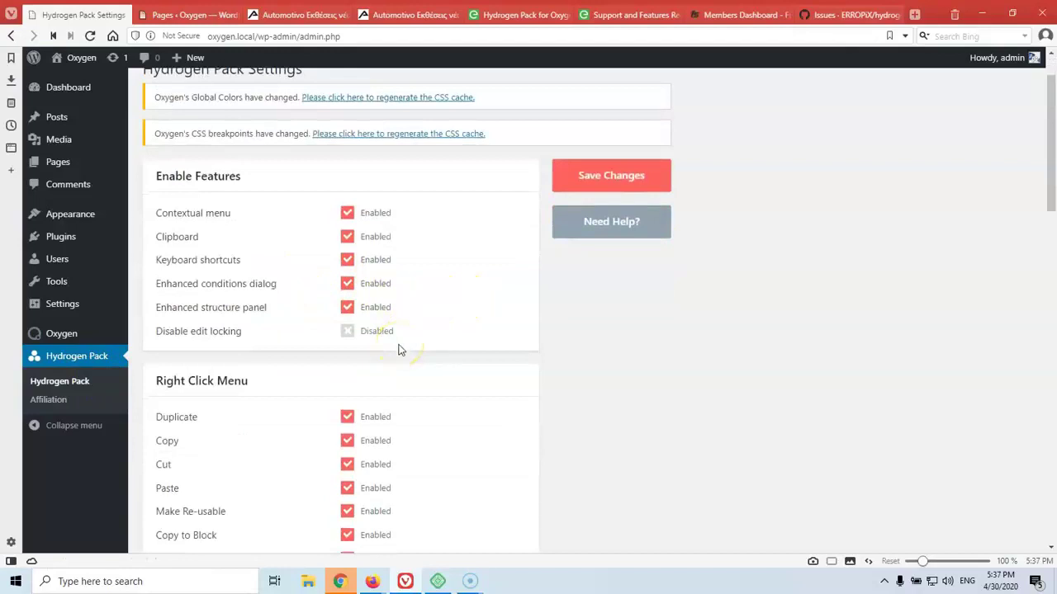
scroll(418, 354, "down", 3)
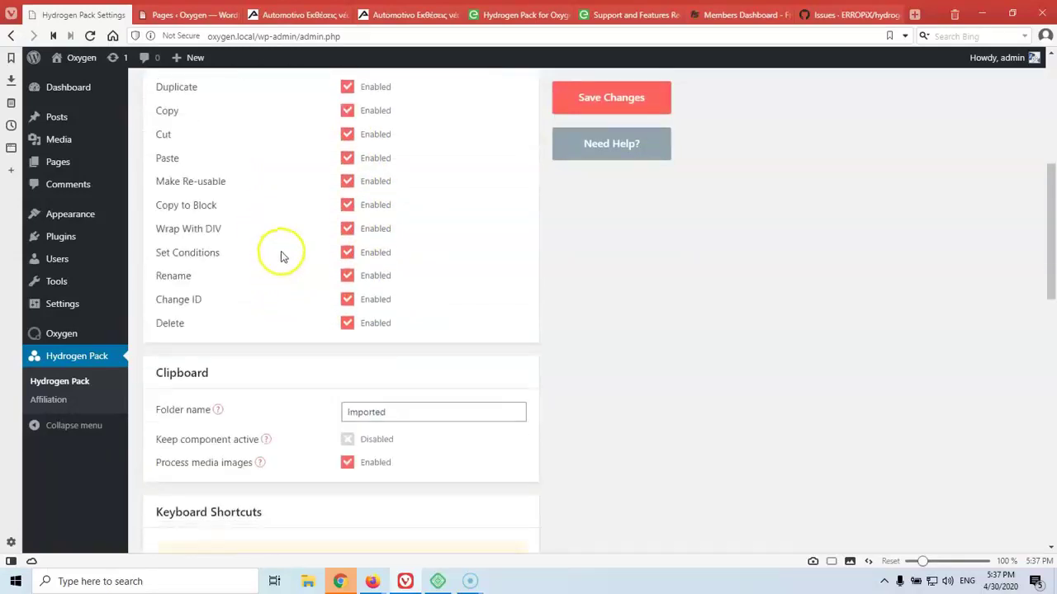
scroll(278, 252, "up", 1)
scroll(281, 251, "down", 3)
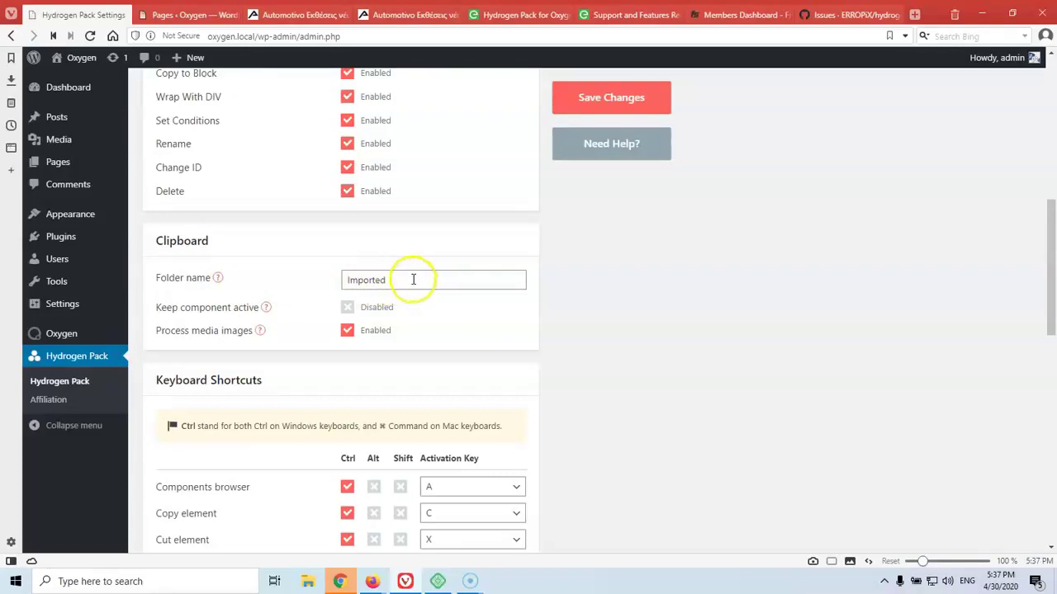
scroll(306, 288, "down", 3)
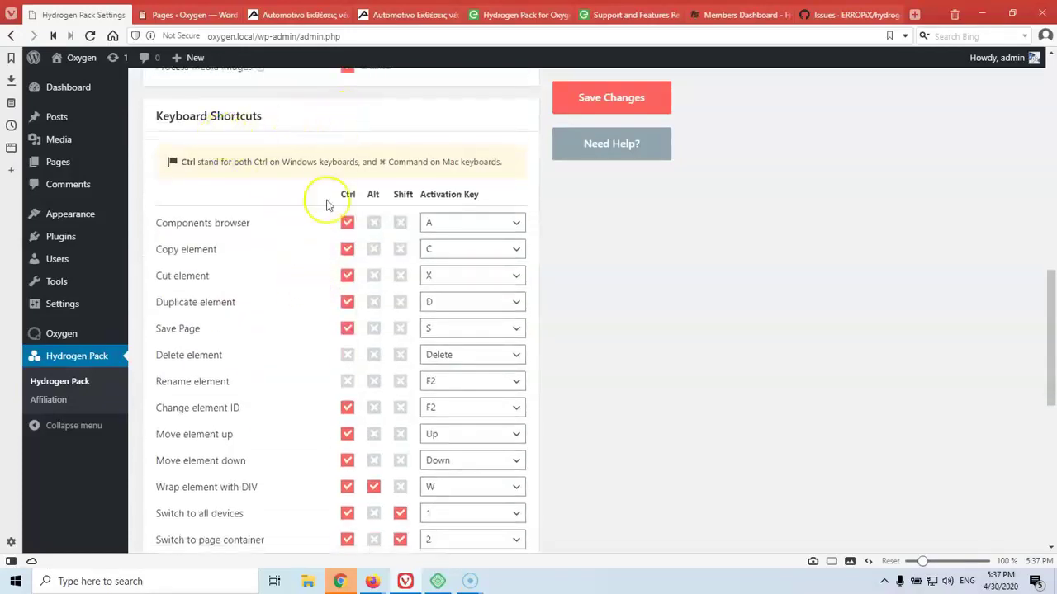
scroll(276, 264, "down", 1)
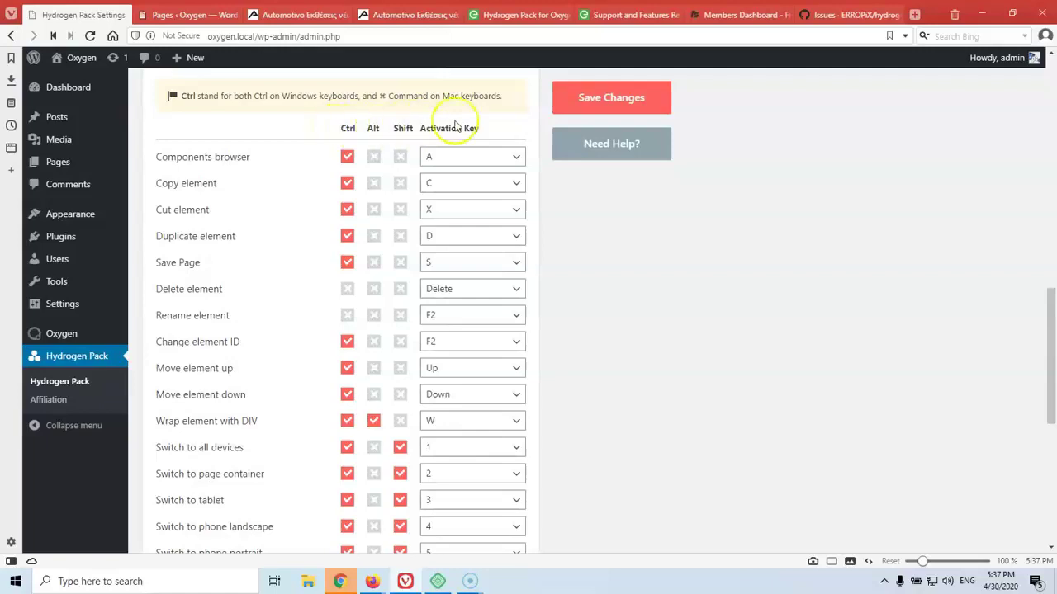
scroll(487, 216, "down", 4)
scroll(485, 217, "down", 2)
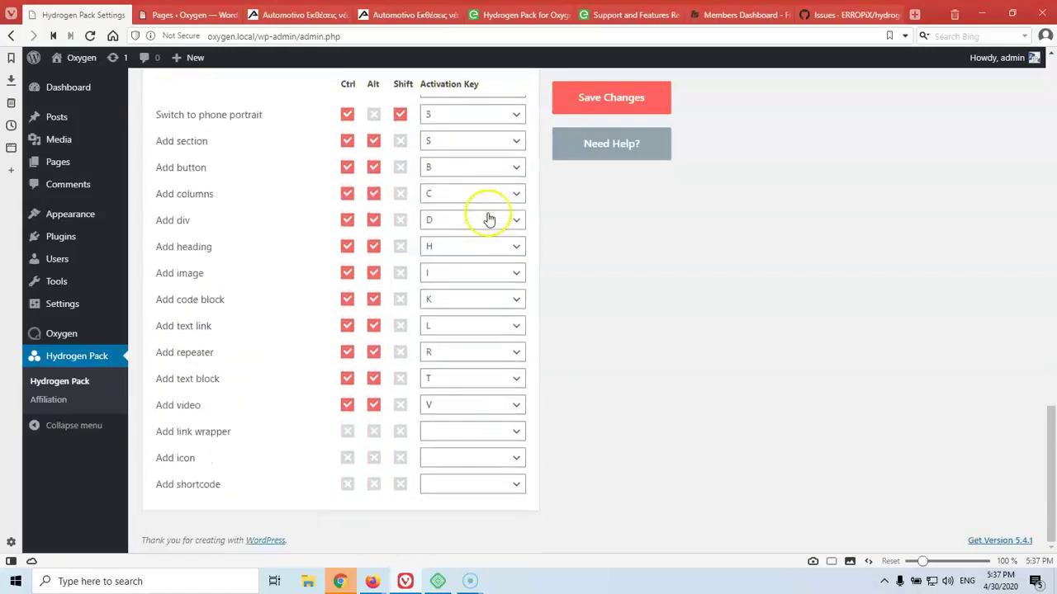
scroll(340, 318, "up", 7)
scroll(331, 314, "up", 8)
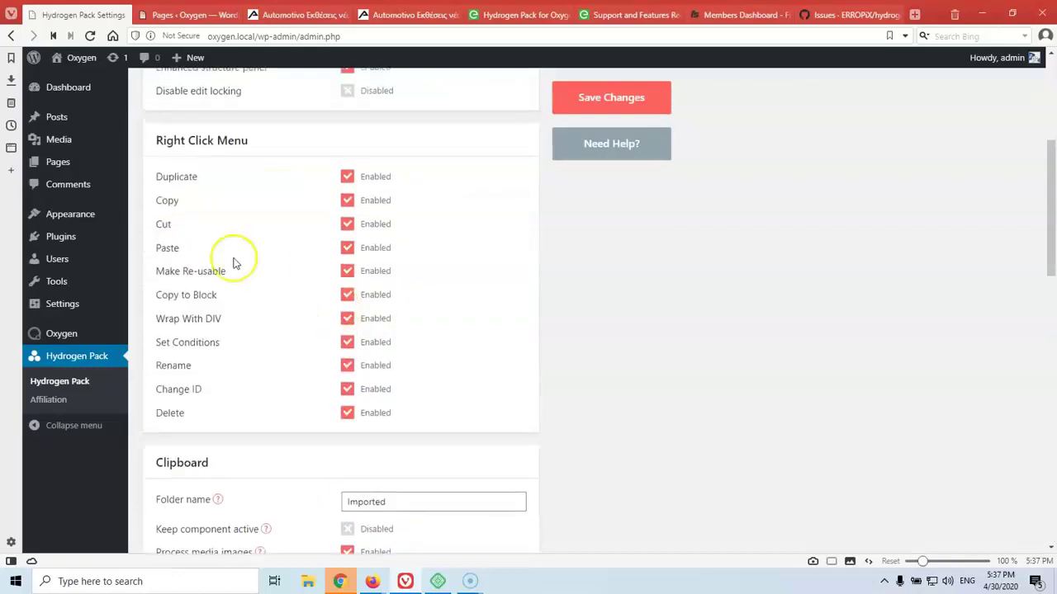
scroll(338, 305, "up", 4)
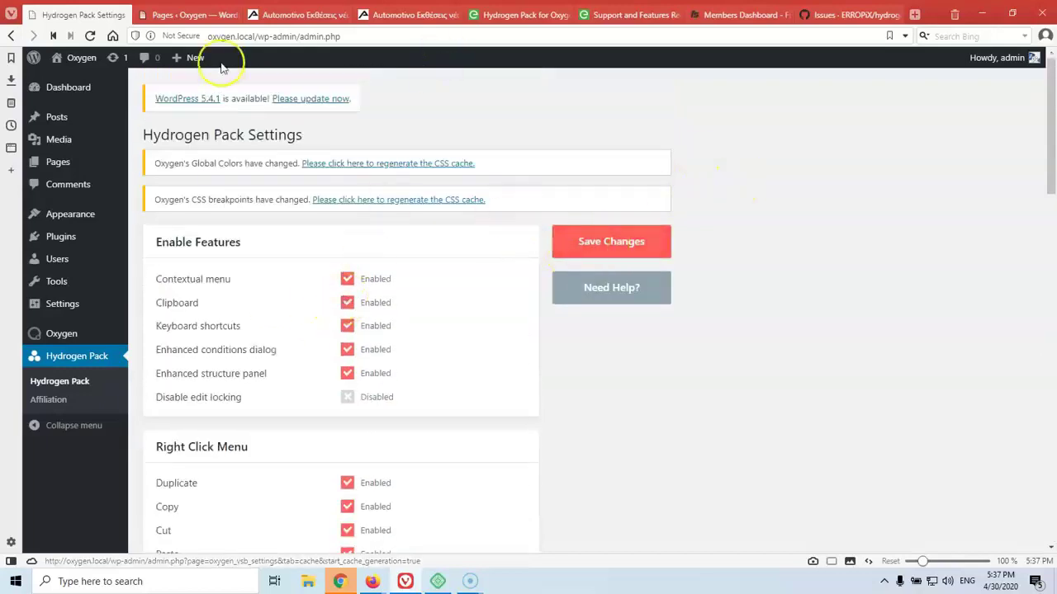
Create a new page titled "test" on the oxygen.local site and publish it.
left_click(189, 16)
left_click(212, 136)
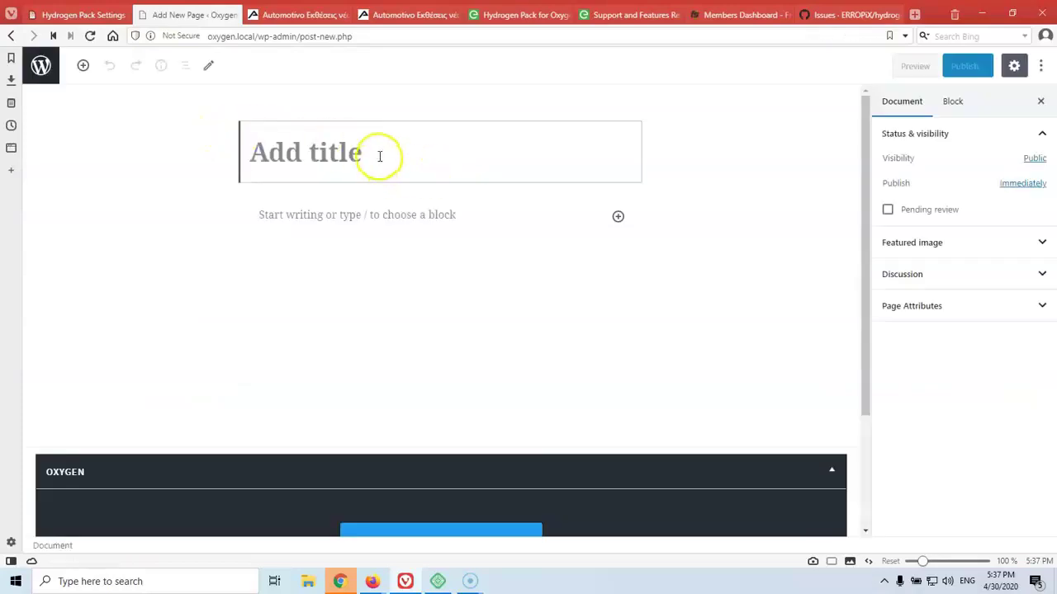
left_click(373, 154)
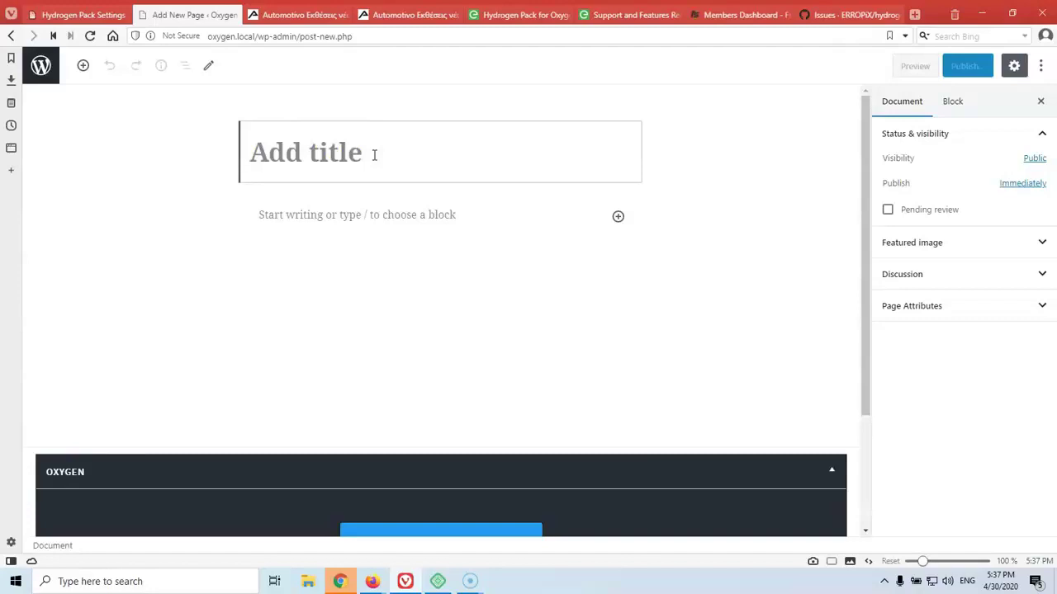
type("test")
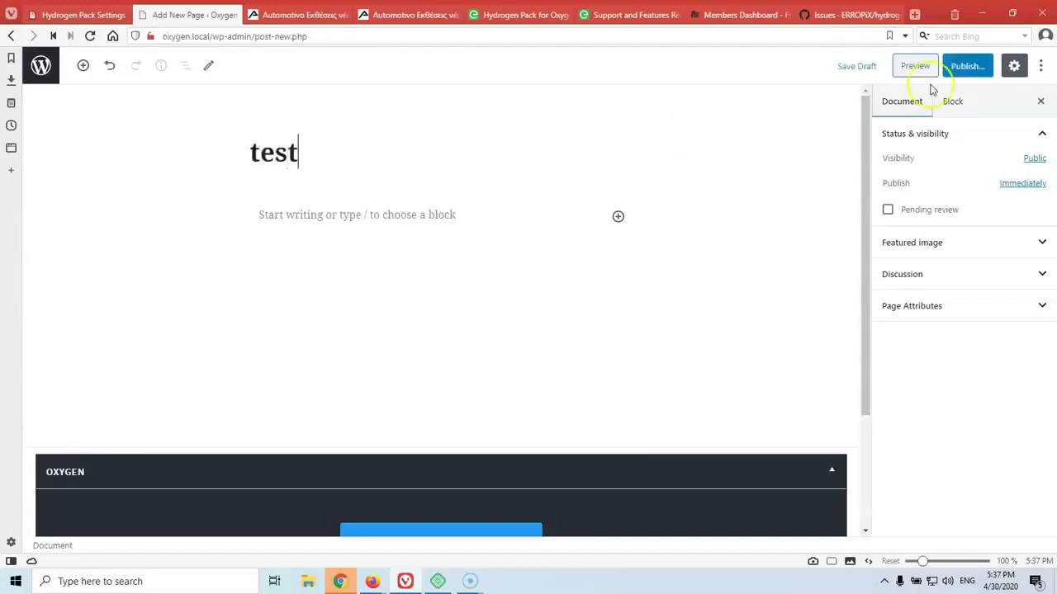
left_click(967, 67)
left_click(960, 65)
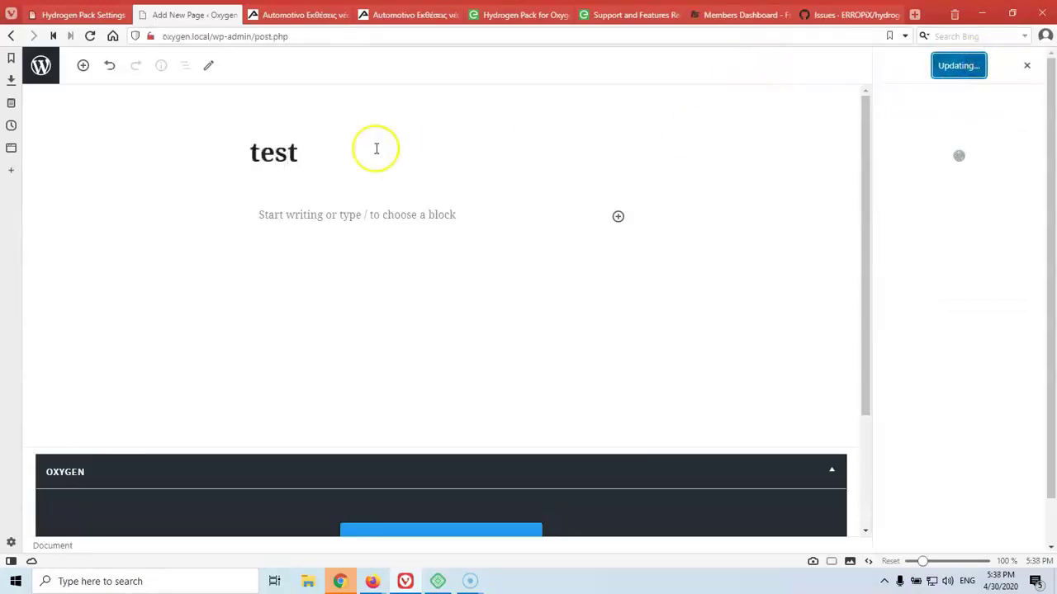
Locate the Ποιοι είμαστε section of the automotivo.gr home page and copy it in that site's Oxygen editor.
left_click(384, 14)
scroll(387, 184, "down", 2)
scroll(378, 198, "up", 2)
scroll(242, 218, "up", 10)
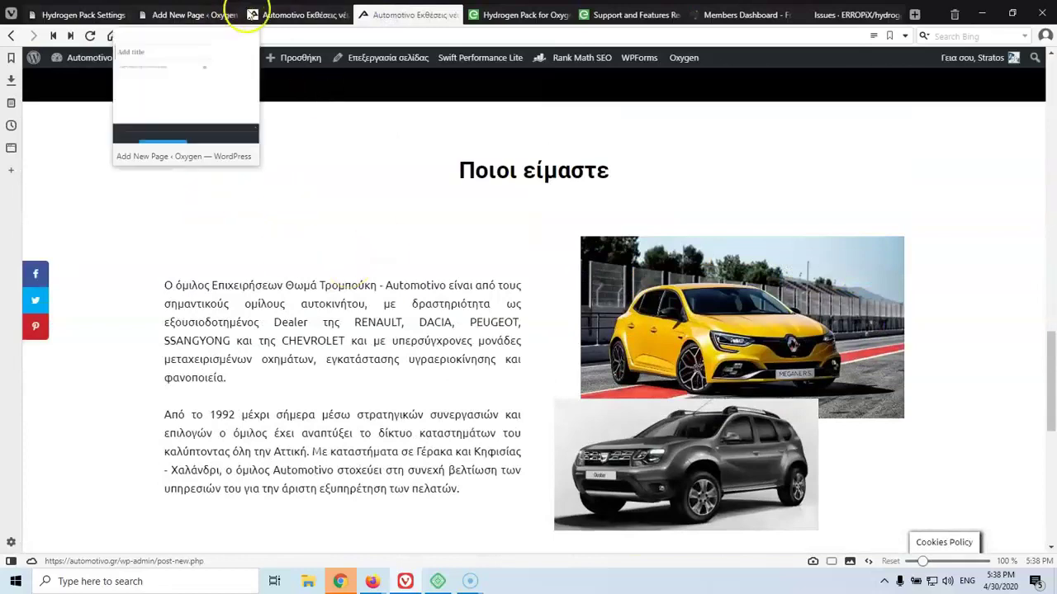
left_click(275, 10)
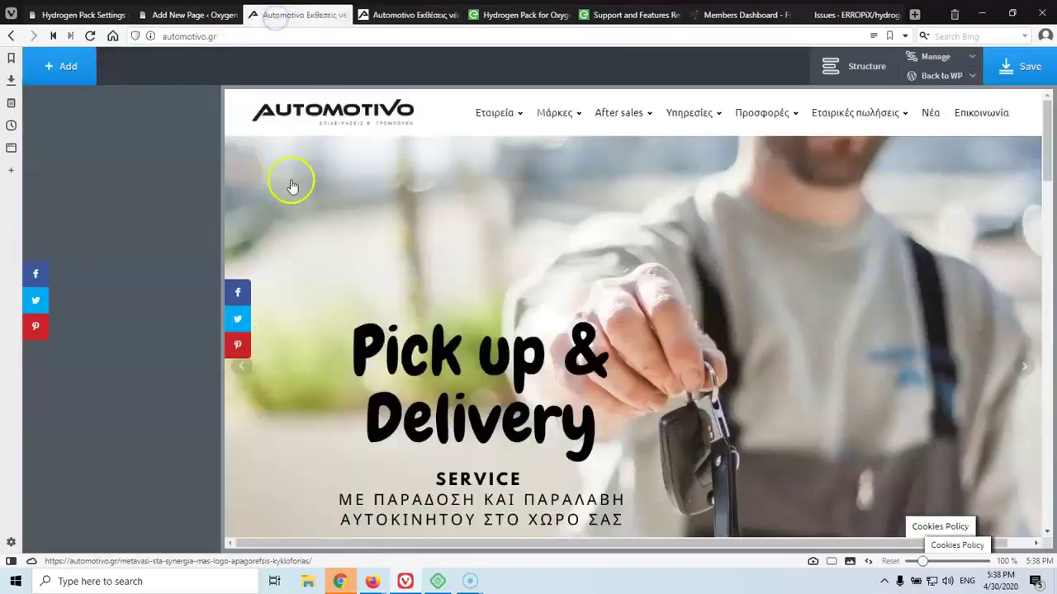
scroll(289, 183, "down", 10)
scroll(291, 179, "down", 5)
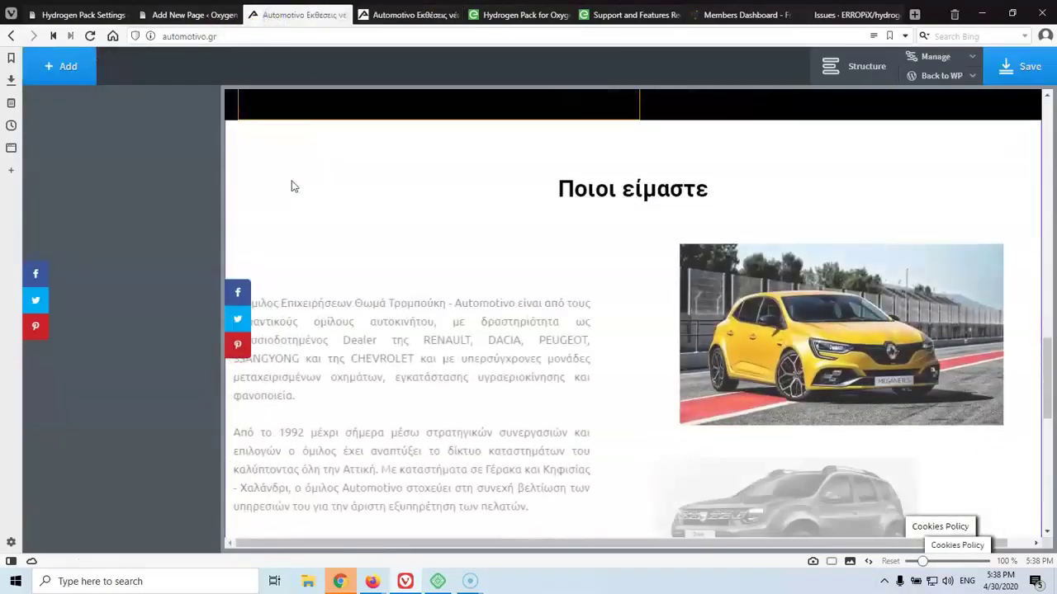
left_click(331, 159)
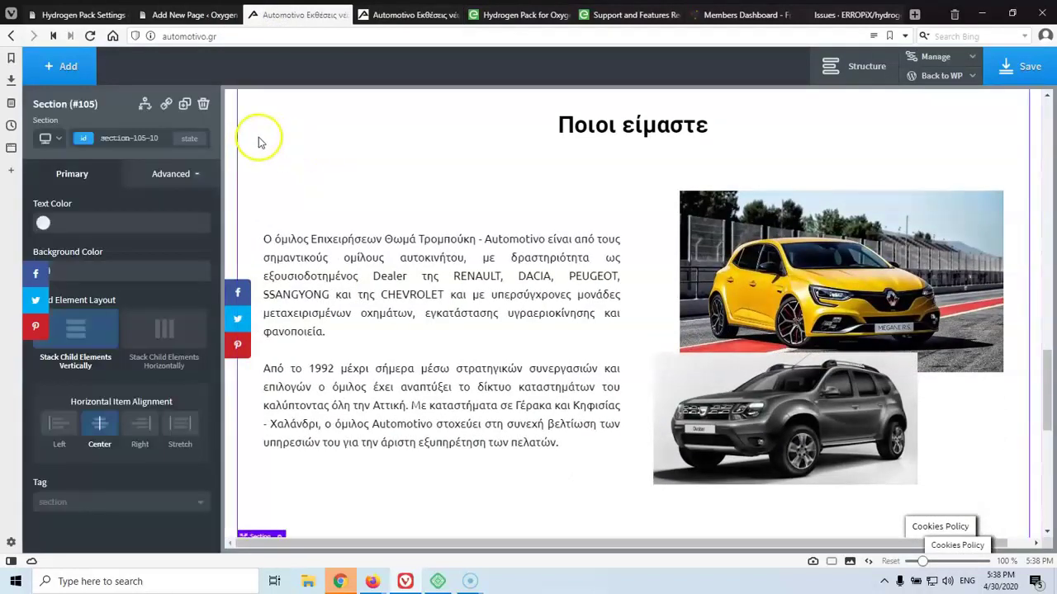
Edit the test page with Oxygen and paste the copied Ποιοι είμαστε section into the empty page.
left_click(206, 14)
scroll(424, 314, "down", 2)
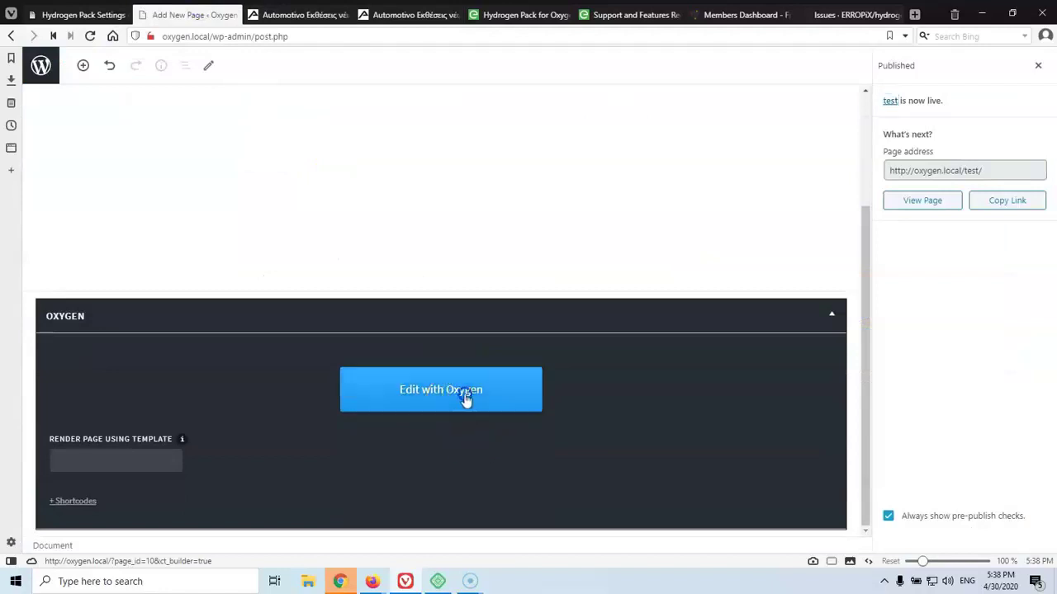
left_click(465, 398)
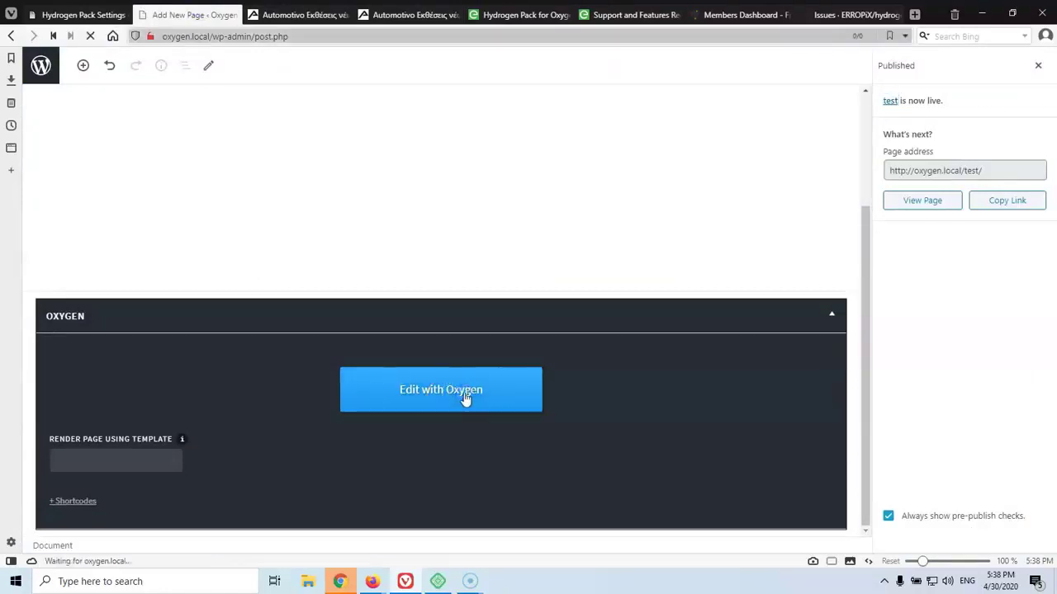
left_click(464, 394)
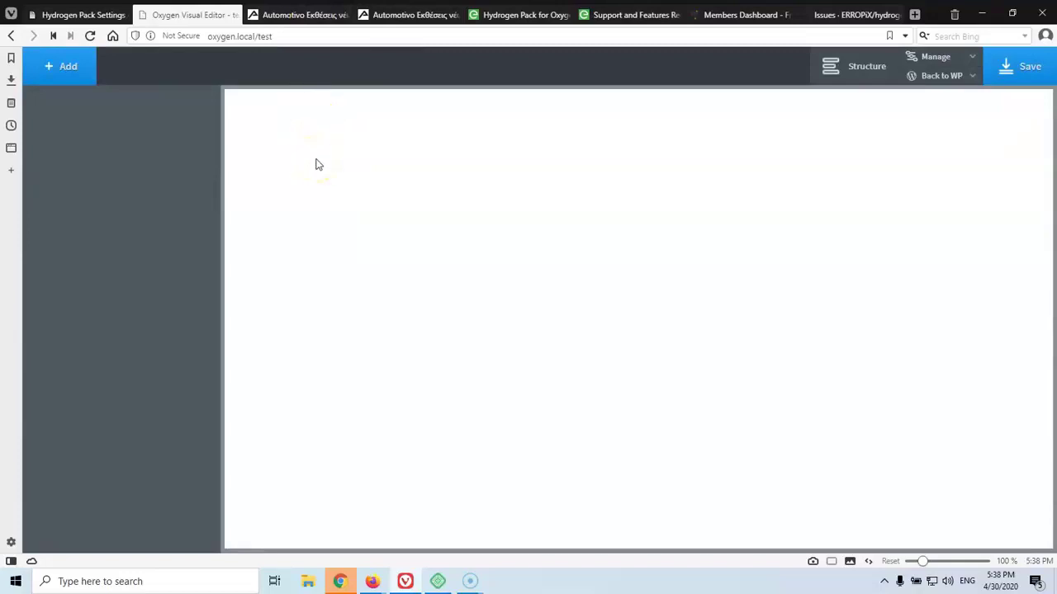
left_click(315, 163)
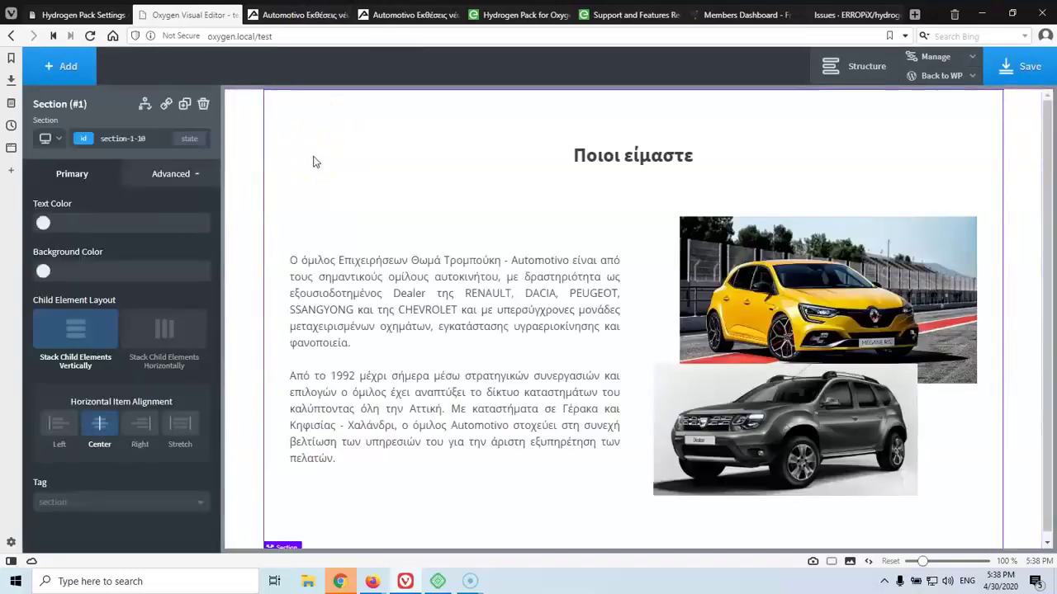
Compare the pasted section with the original on the automotivo.gr front end and in its Oxygen editor.
mouse_move(417, 17)
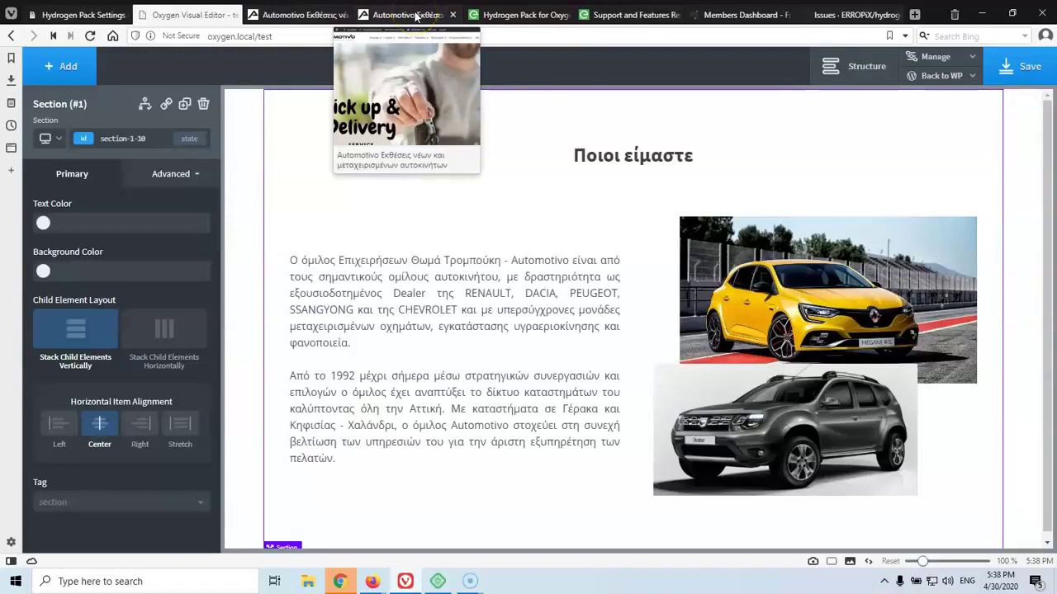
left_click(417, 16)
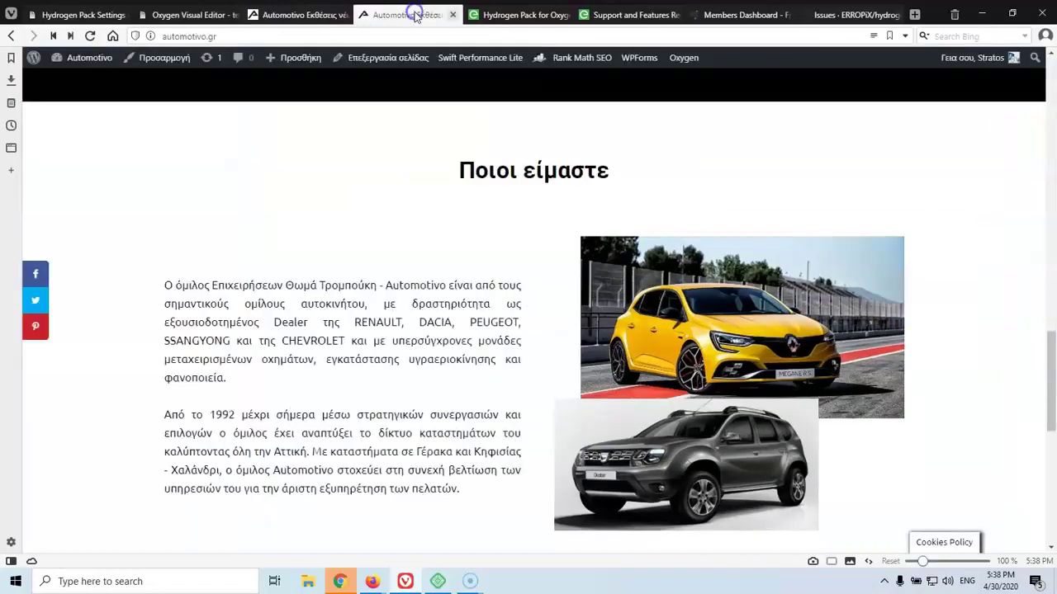
left_click(293, 15)
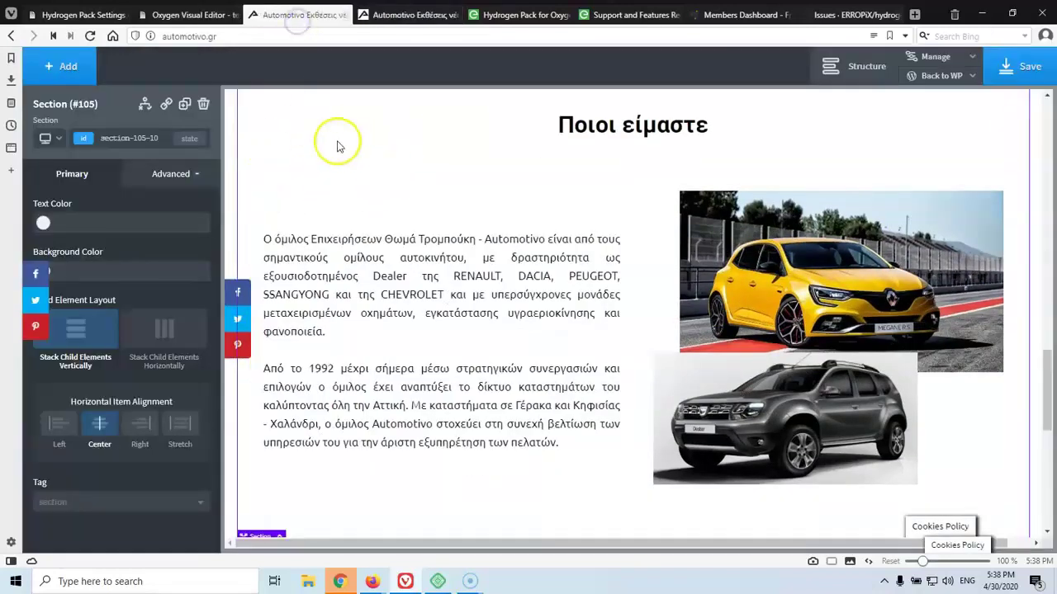
left_click(207, 14)
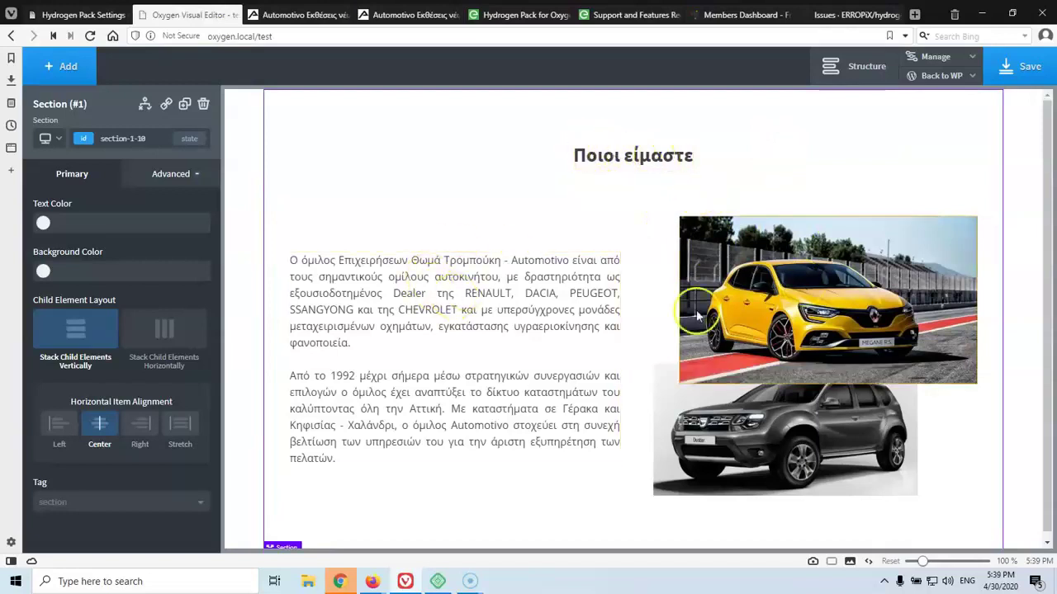
Save the test page, open its front end and reload it to check the pasted section.
left_click(991, 72)
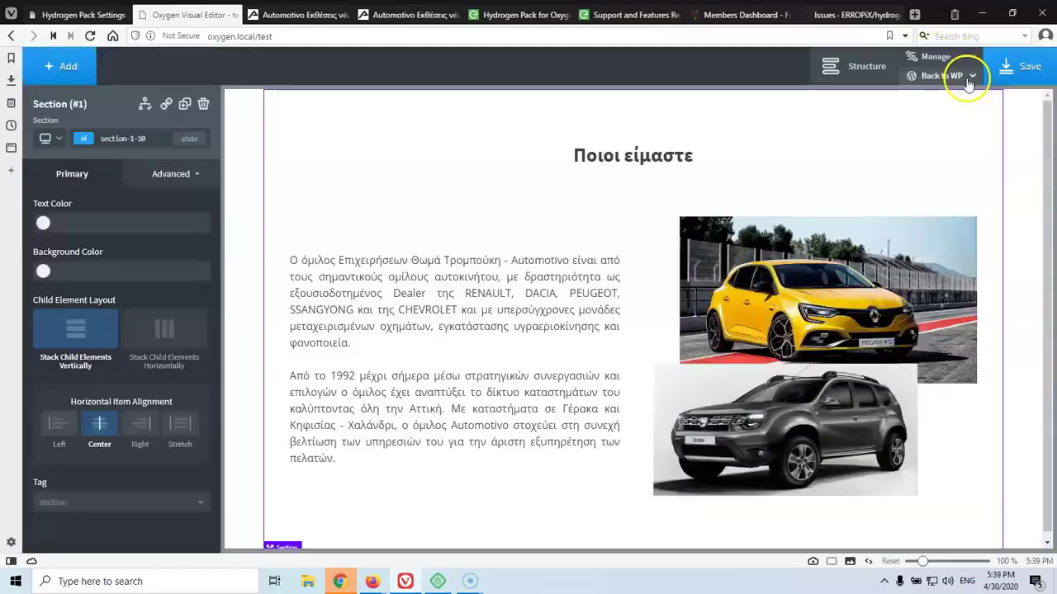
left_click(969, 76)
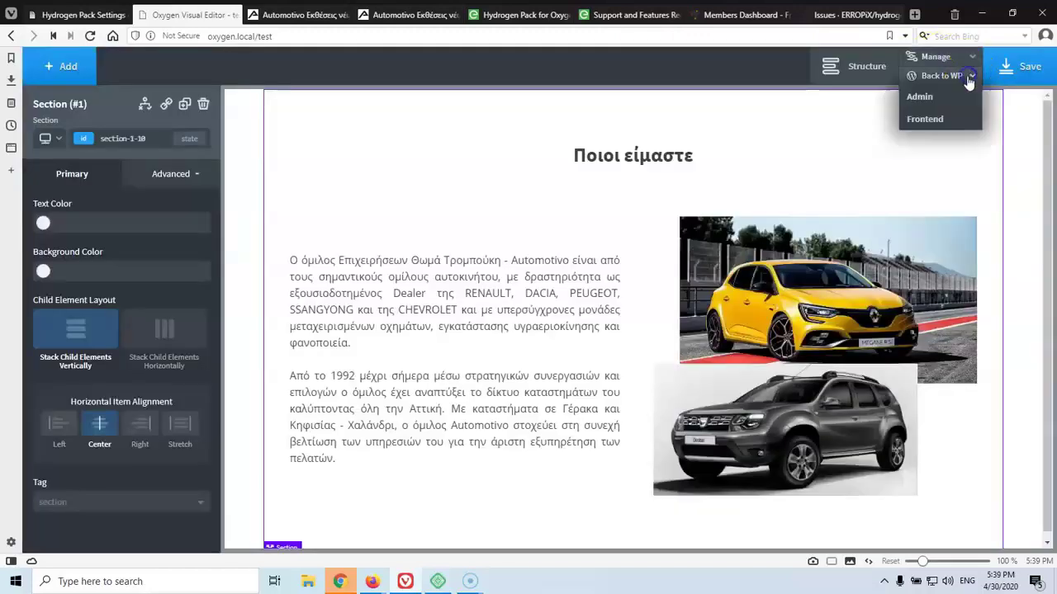
left_click(931, 118)
left_click(245, 14)
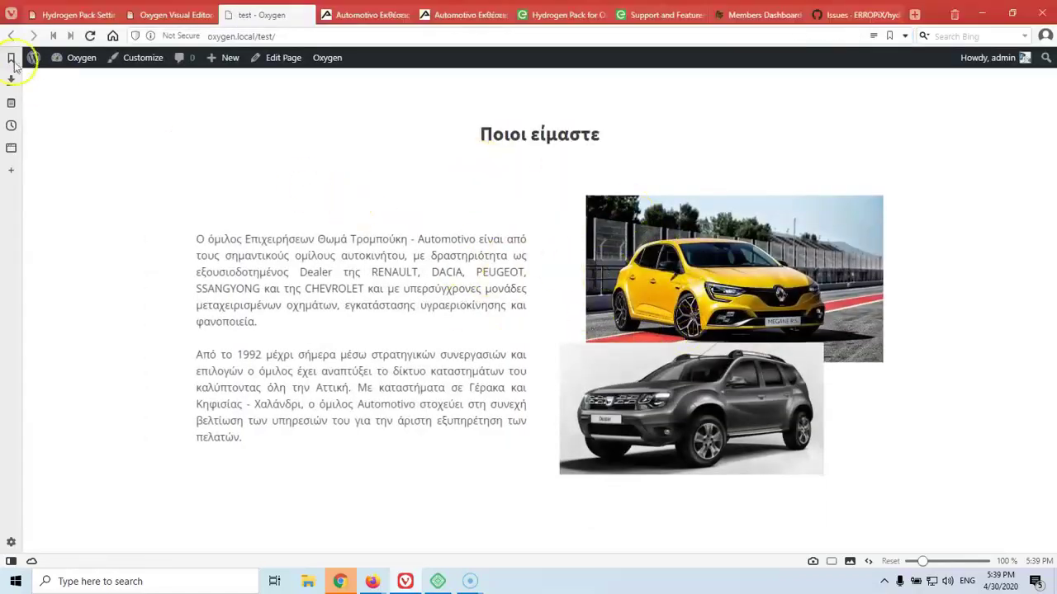
left_click(91, 36)
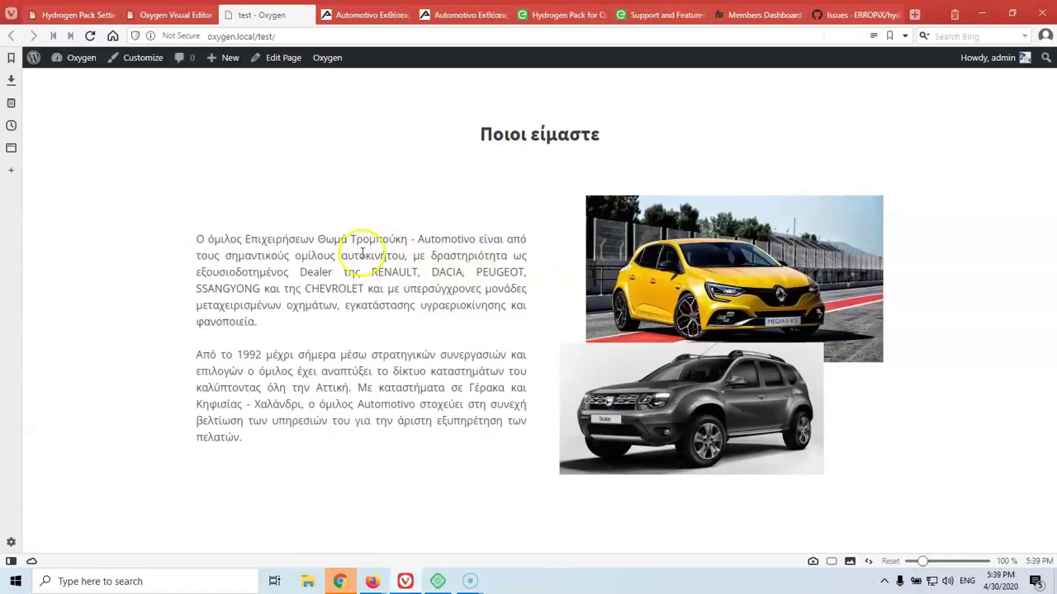
Select the yellow car image in the test page's Oxygen editor and examine its full image URL.
left_click(160, 16)
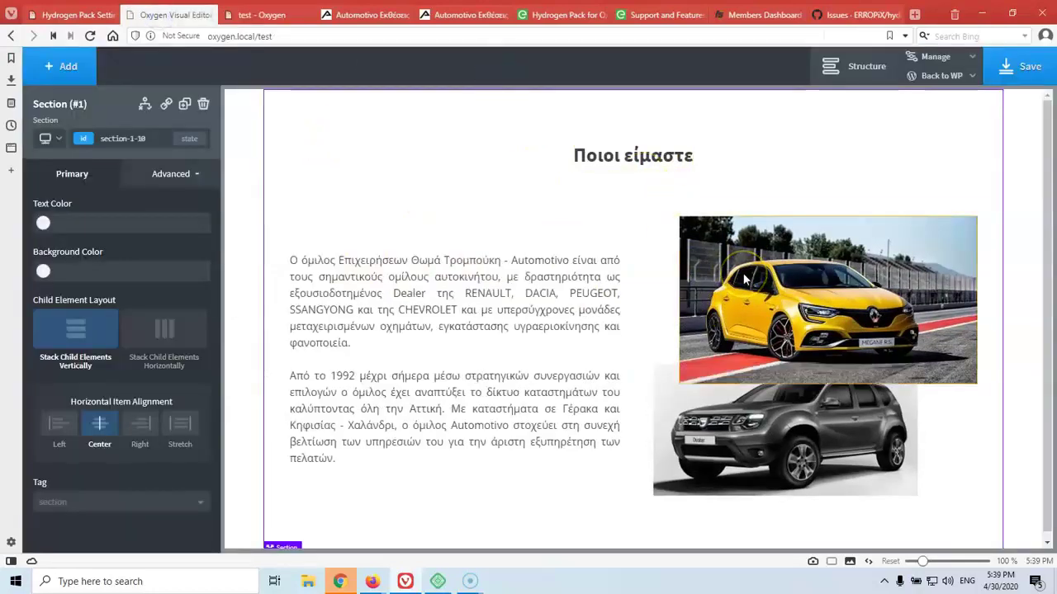
left_click(734, 248)
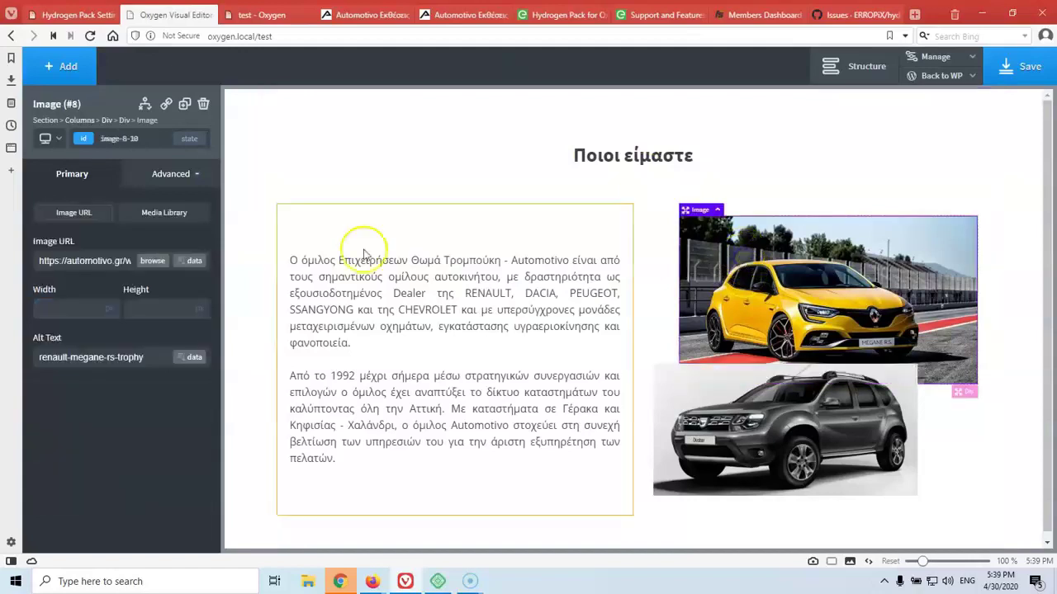
left_click(47, 261)
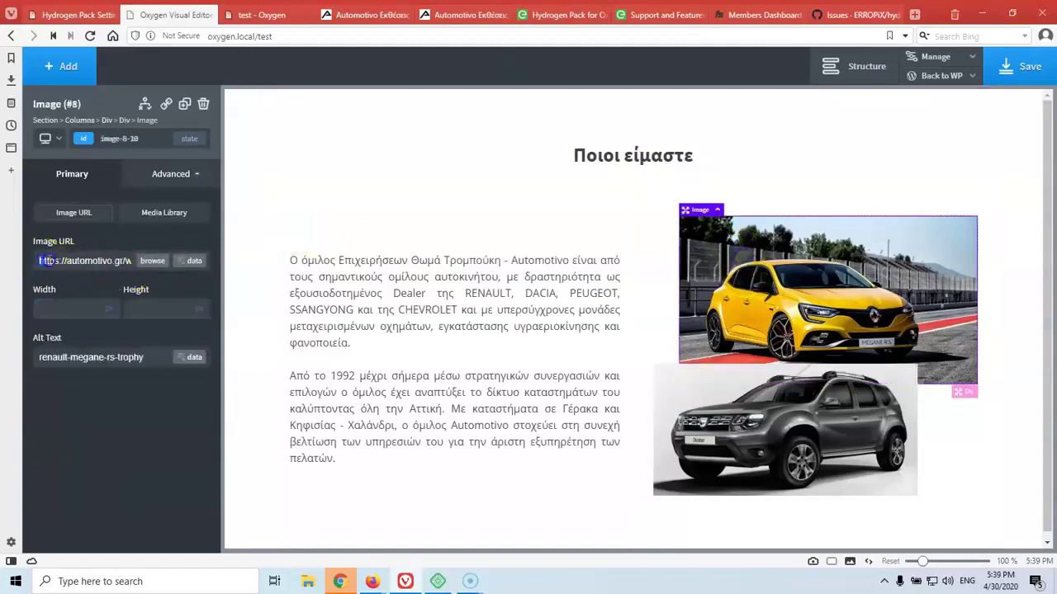
left_click_drag(108, 261, 136, 261)
left_click(94, 259)
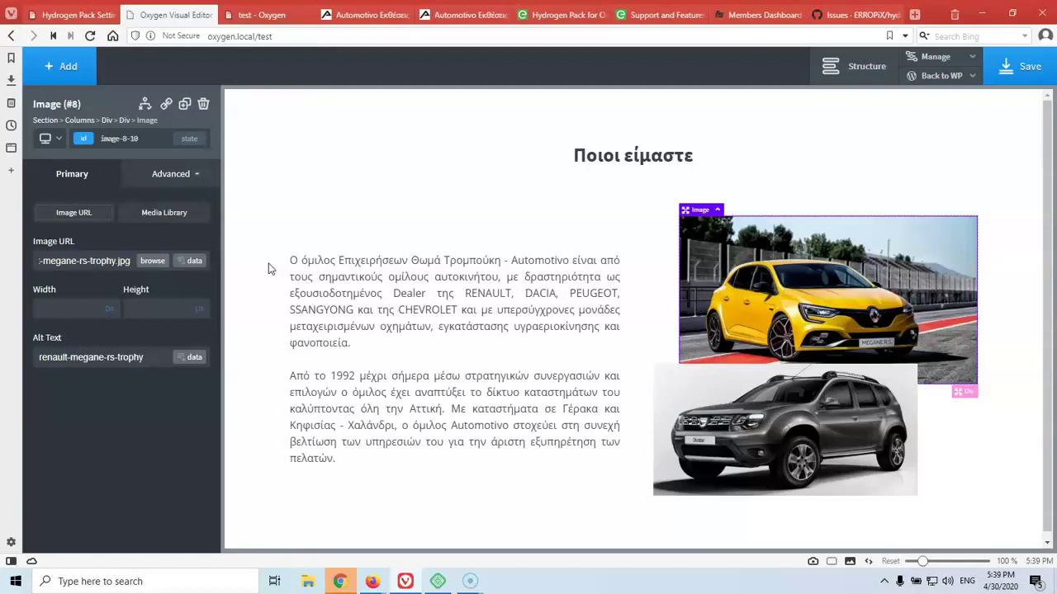
Inspect the pasted section and both of its car images, checking their settings in the test page's editor.
left_click(776, 177)
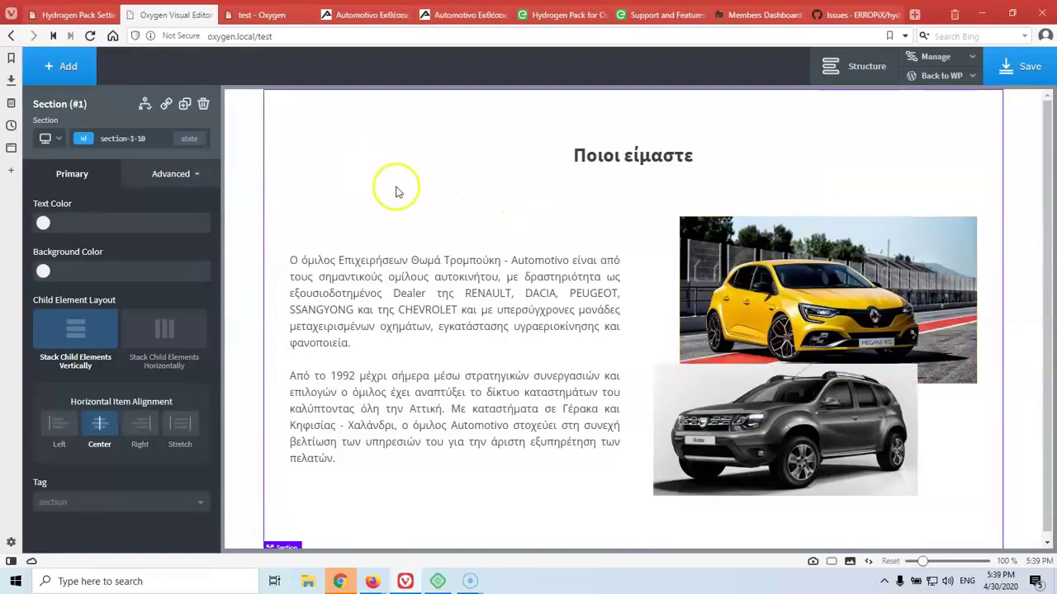
left_click(715, 187)
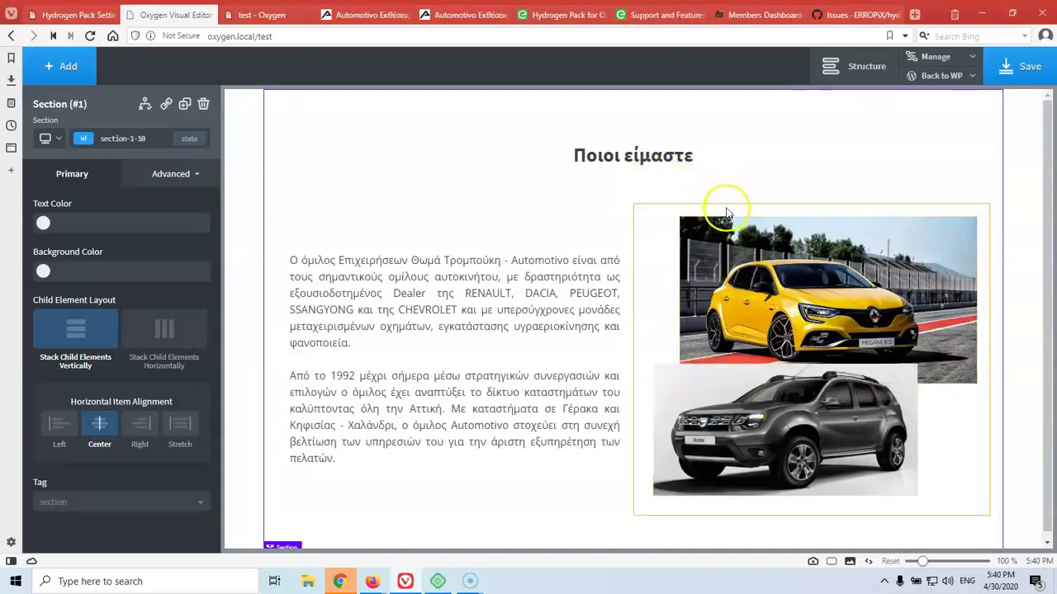
left_click(479, 186)
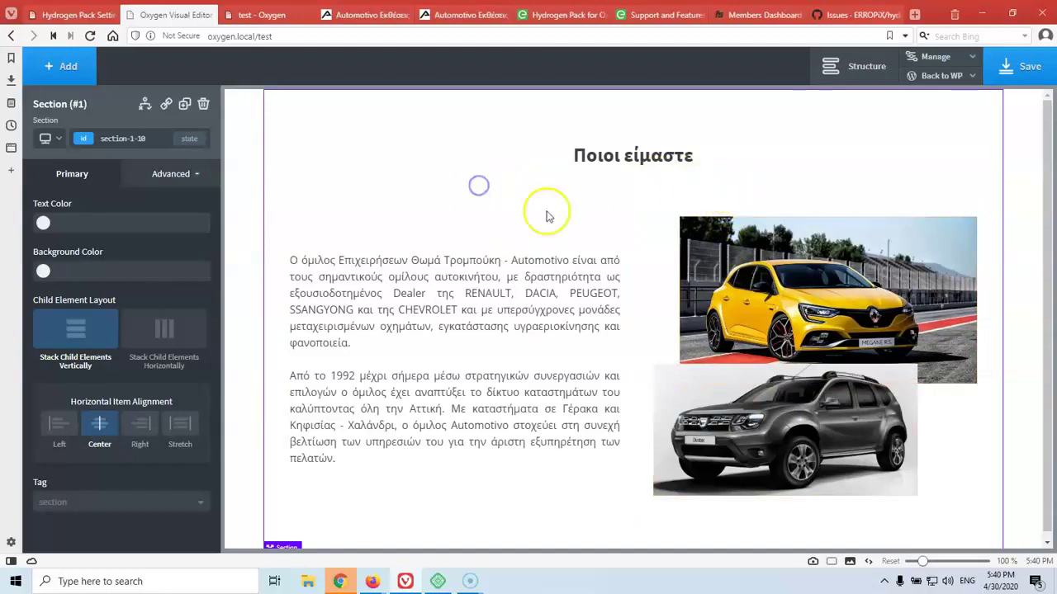
left_click(704, 254)
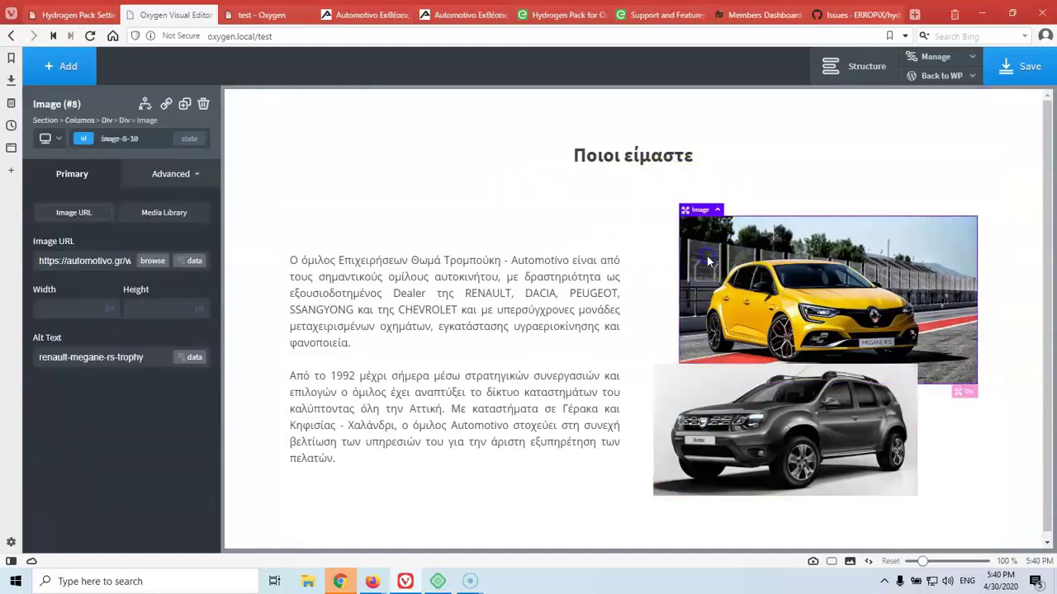
left_click(735, 413)
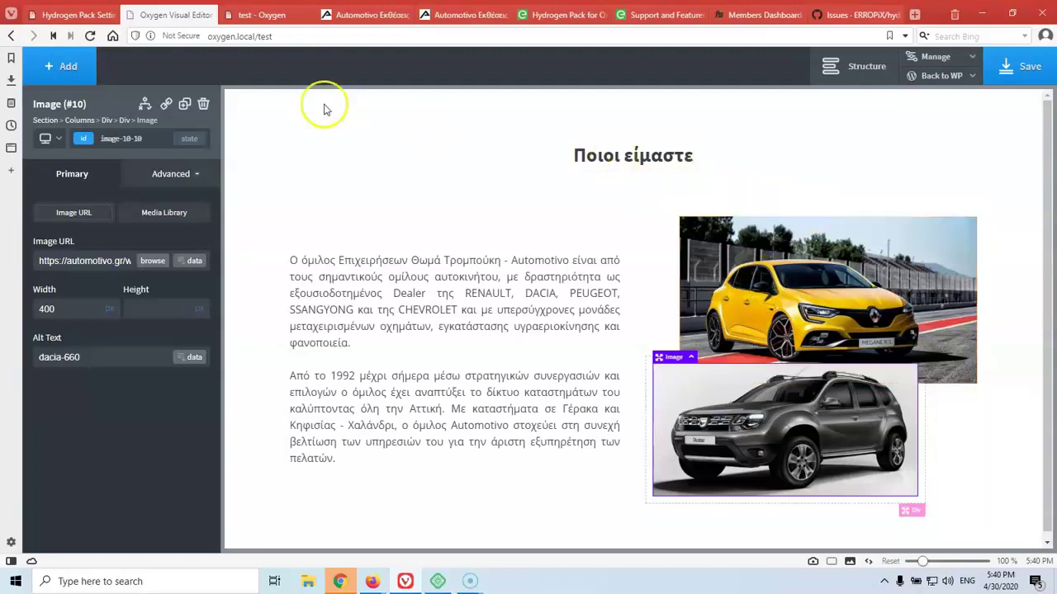
left_click(701, 236)
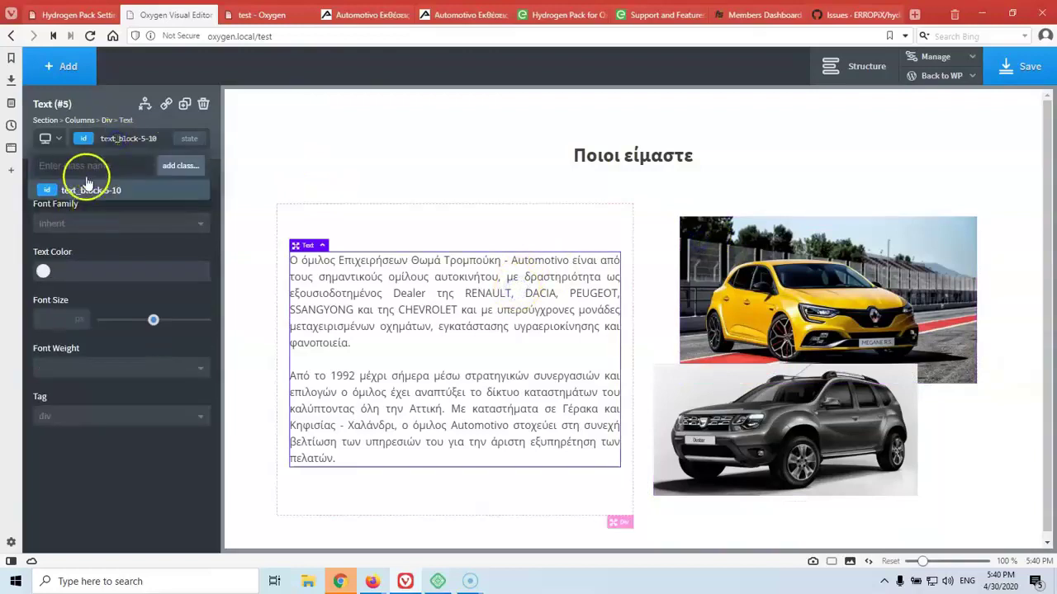
Check the ID of the original Ποιοι είμαστε text block in the automotivo.gr editor against the pasted one.
left_click(279, 16)
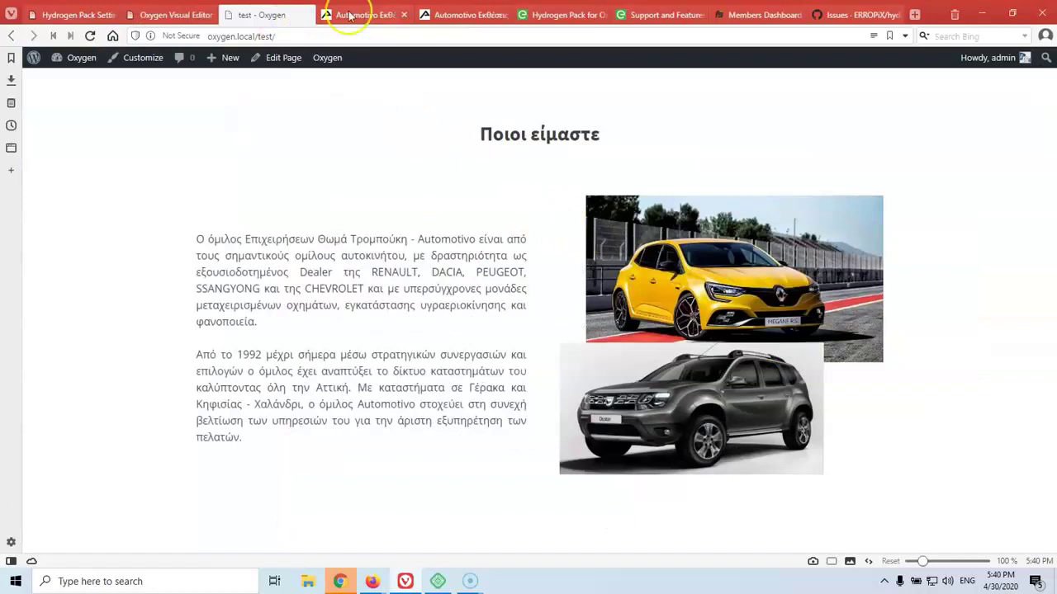
left_click(381, 17)
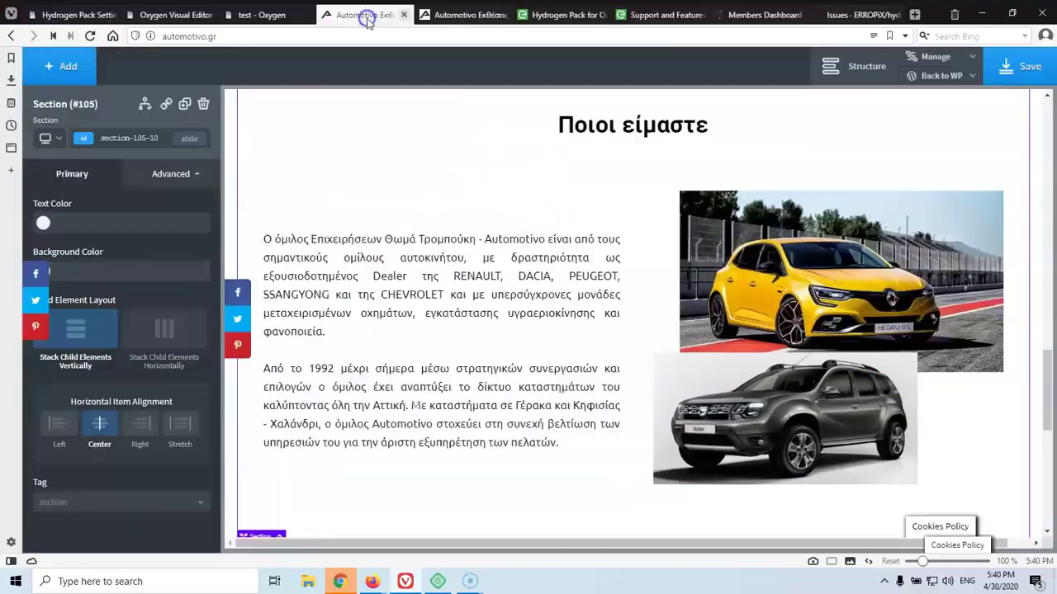
left_click(471, 311)
left_click(149, 138)
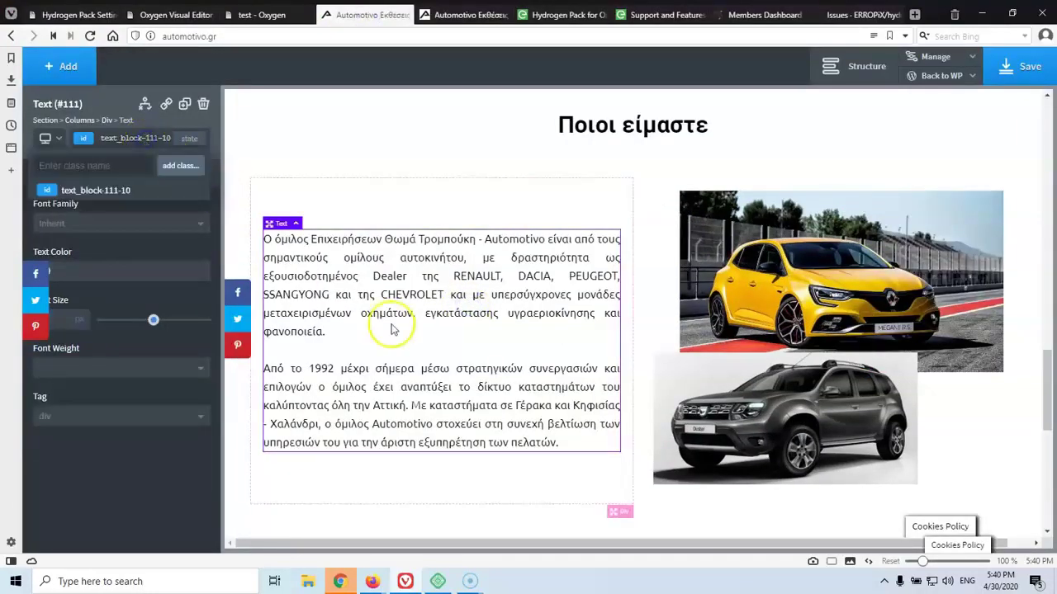
Find the Υπηρεσίες section in the automotivo.gr editor and copy the whole section.
scroll(392, 330, "up", 15)
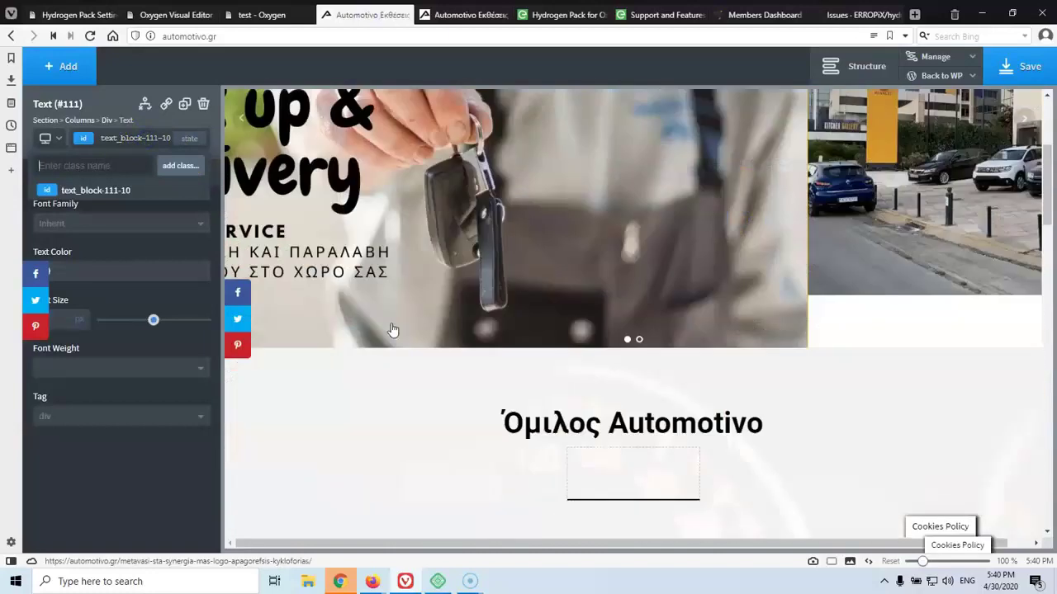
scroll(392, 330, "down", 12)
scroll(358, 211, "up", 2)
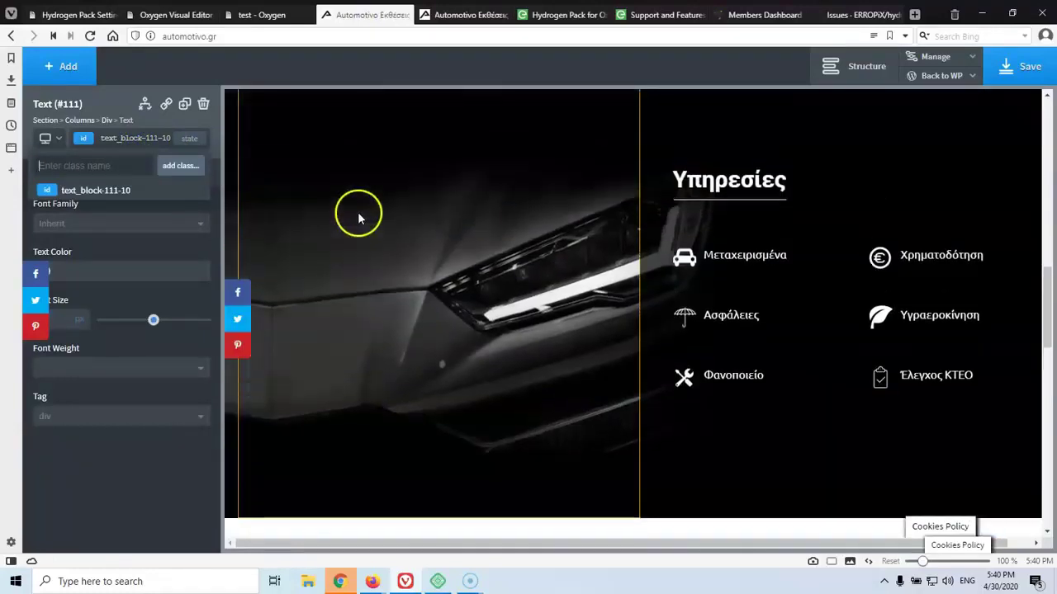
scroll(357, 211, "up", 2)
left_click(236, 198)
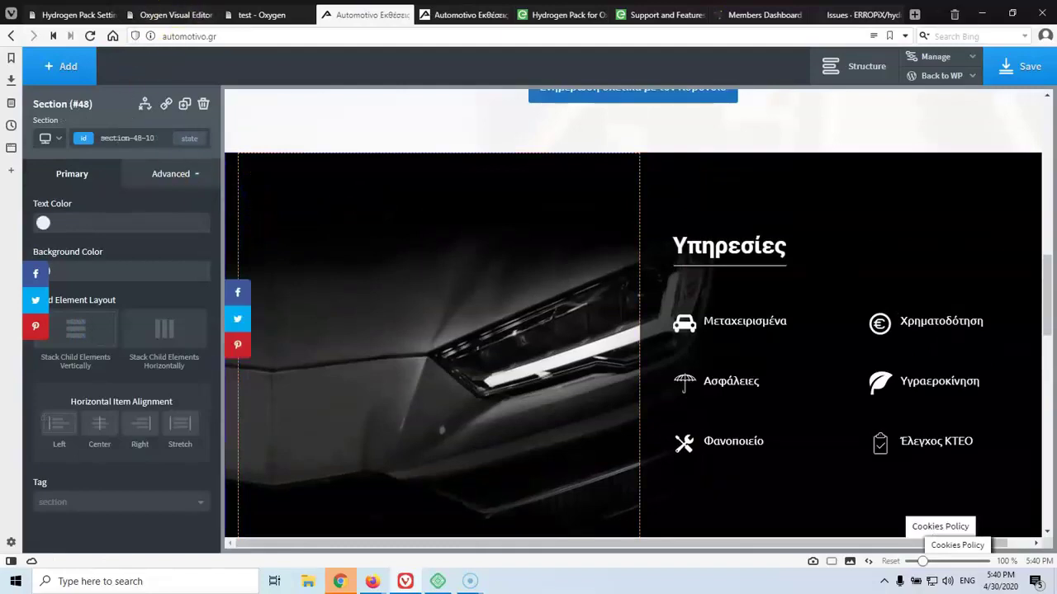
Paste the copied Υπηρεσίες section below the Ποιοι είμαστε section in the test page's editor.
left_click(186, 15)
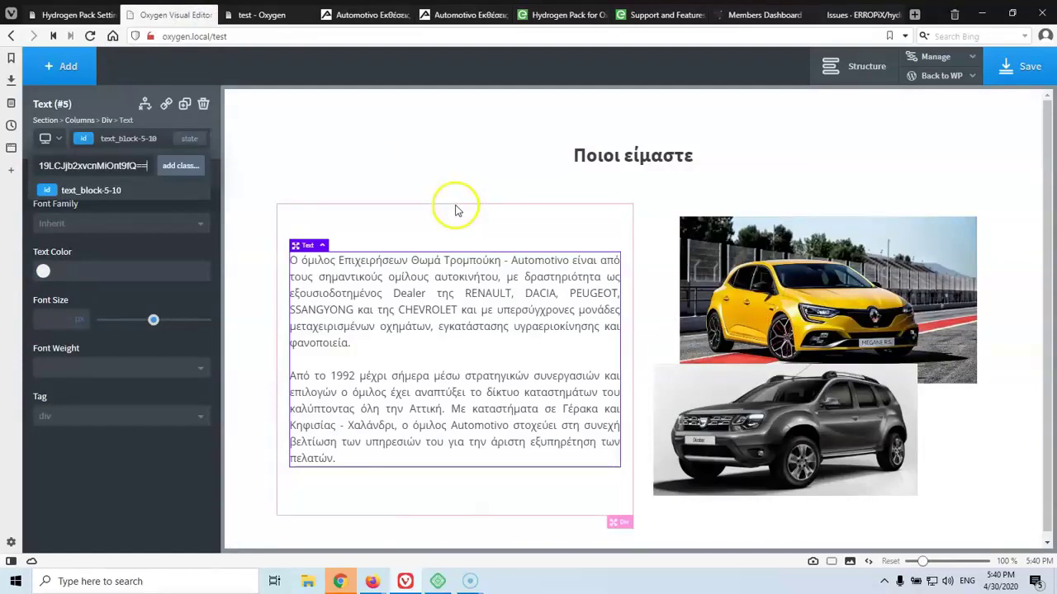
left_click(265, 169)
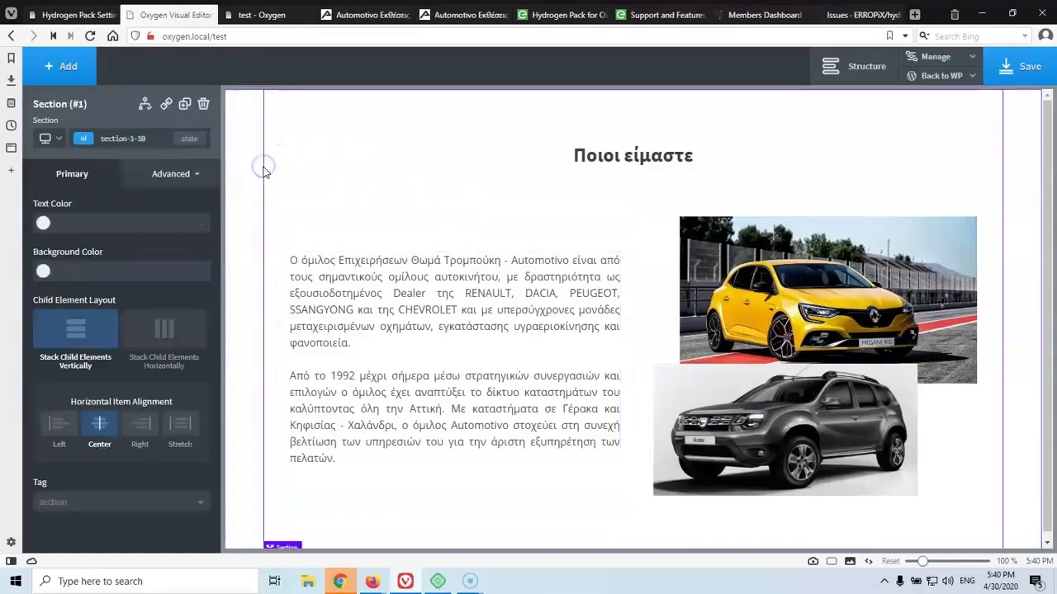
key("ctrl+v")
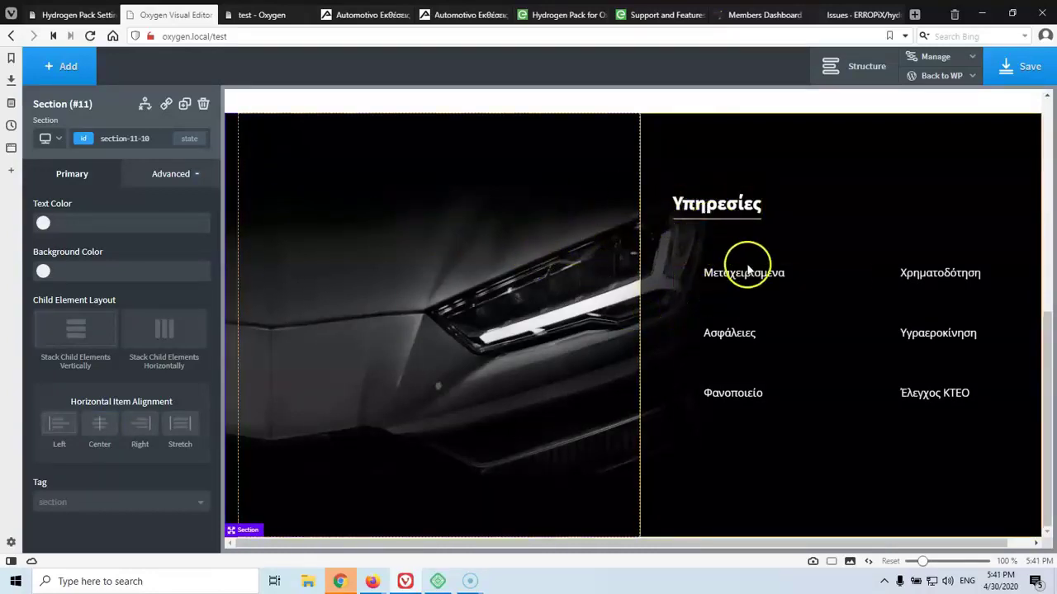
Compare the pasted Μεταχειρισμένα icon and its icon set with the original icon in the automotivo.gr editor.
left_click(685, 277)
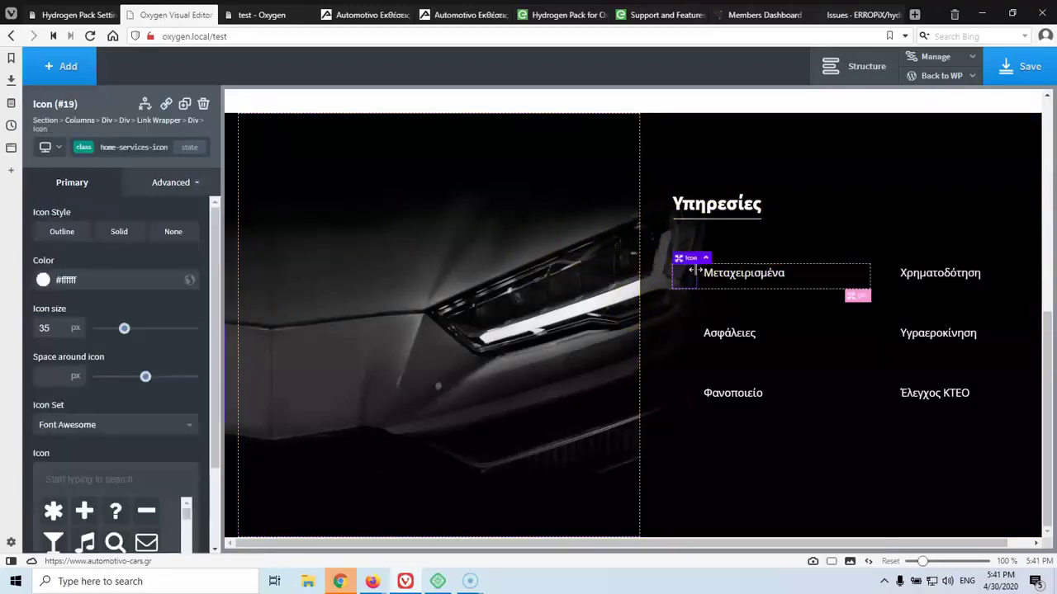
left_click(878, 71)
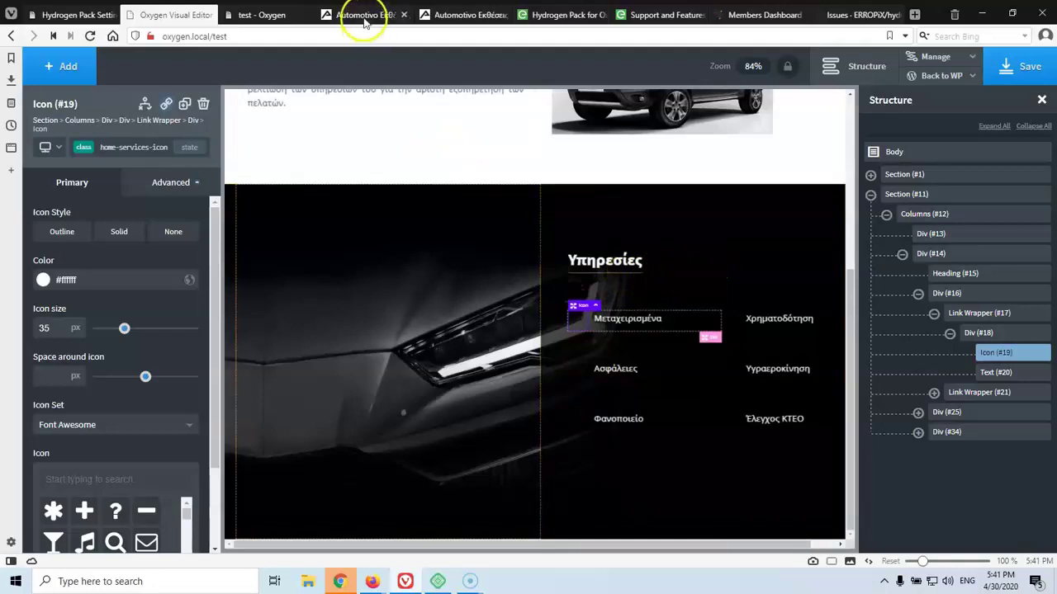
mouse_move(364, 22)
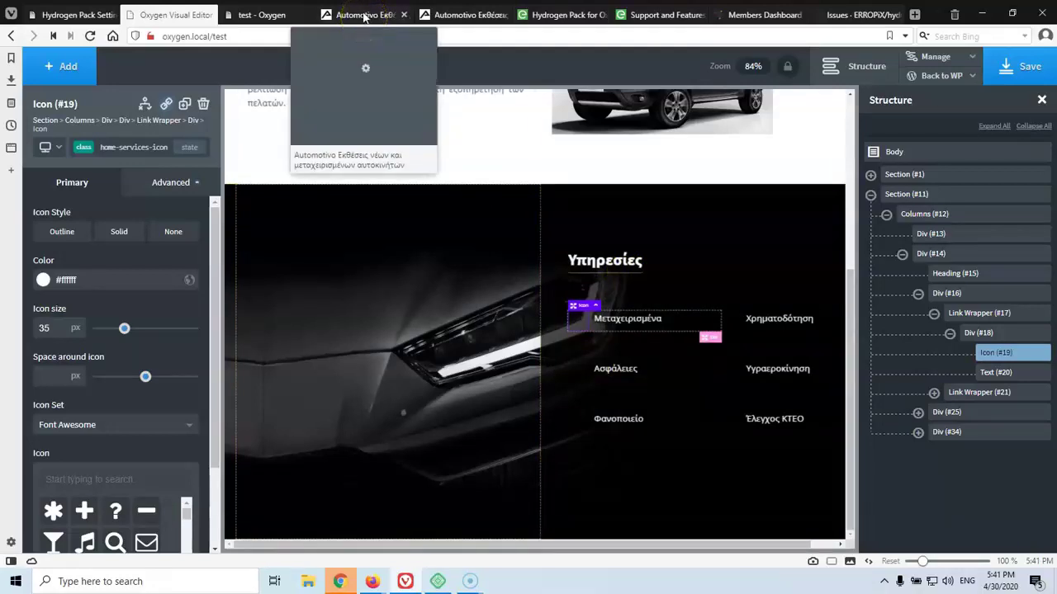
left_click(364, 17)
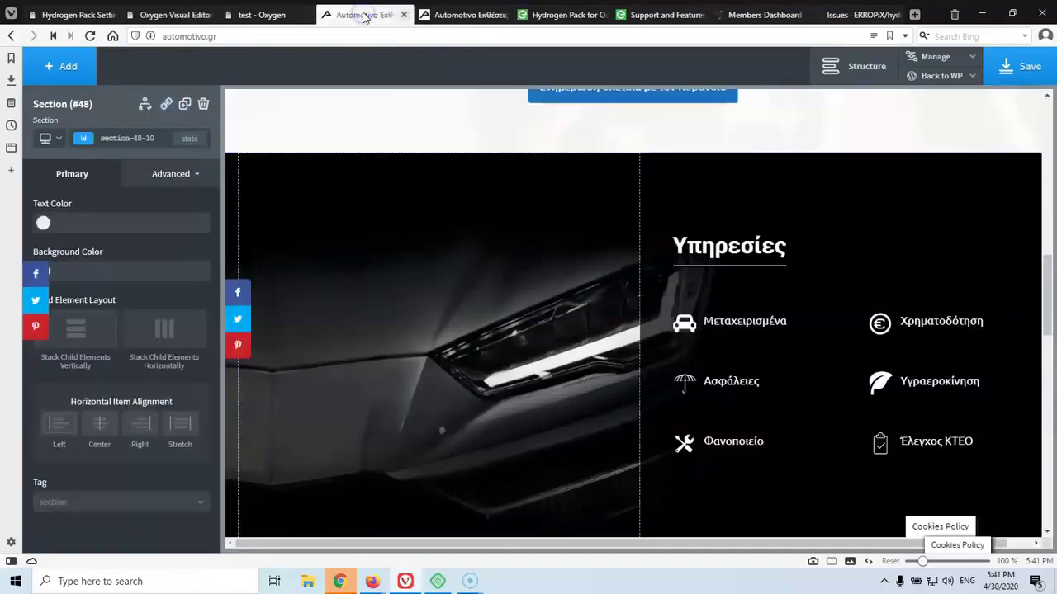
left_click(683, 326)
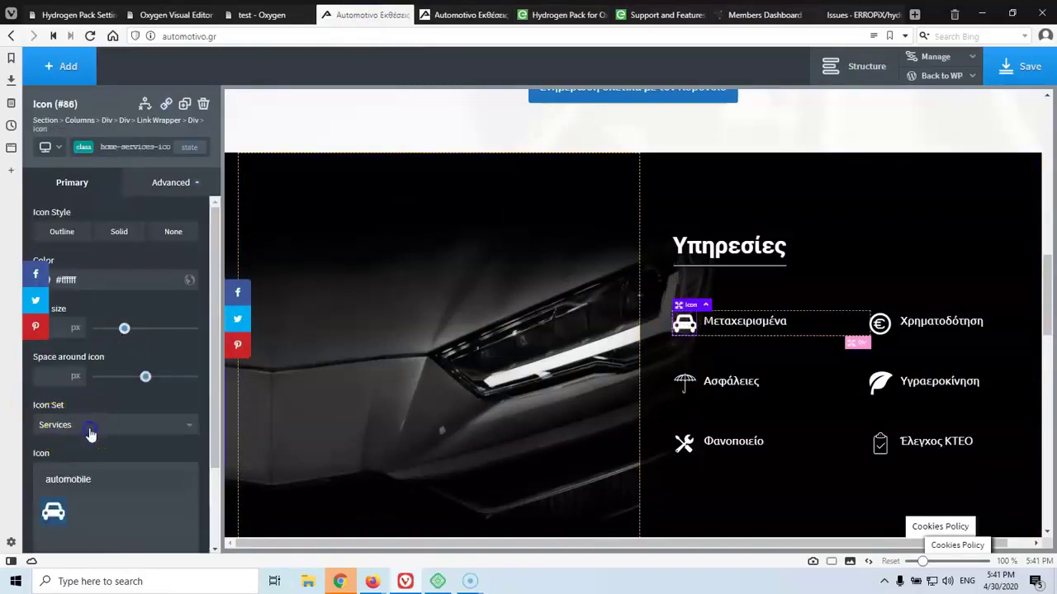
left_click(90, 429)
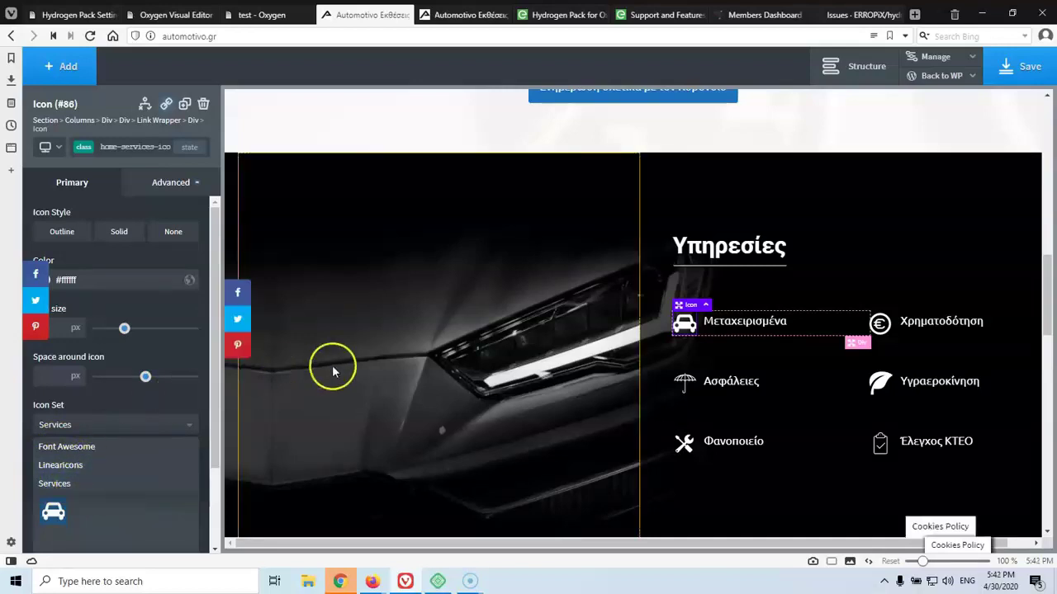
Examine the Μεταχειρισμένα text, its icon and the Υπηρεσίες heading in the test page's editor.
left_click(173, 16)
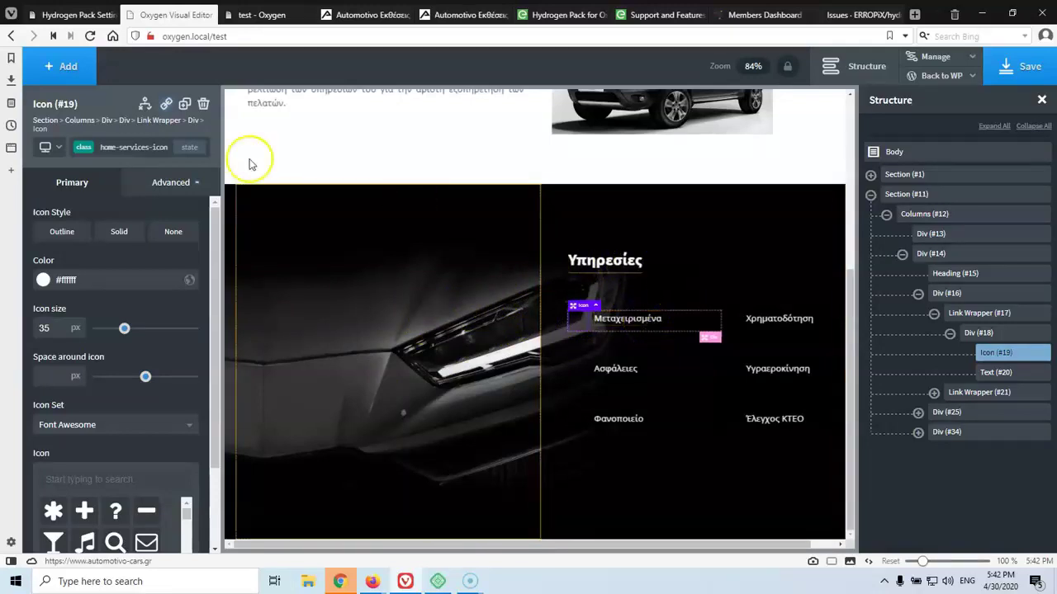
left_click(613, 323)
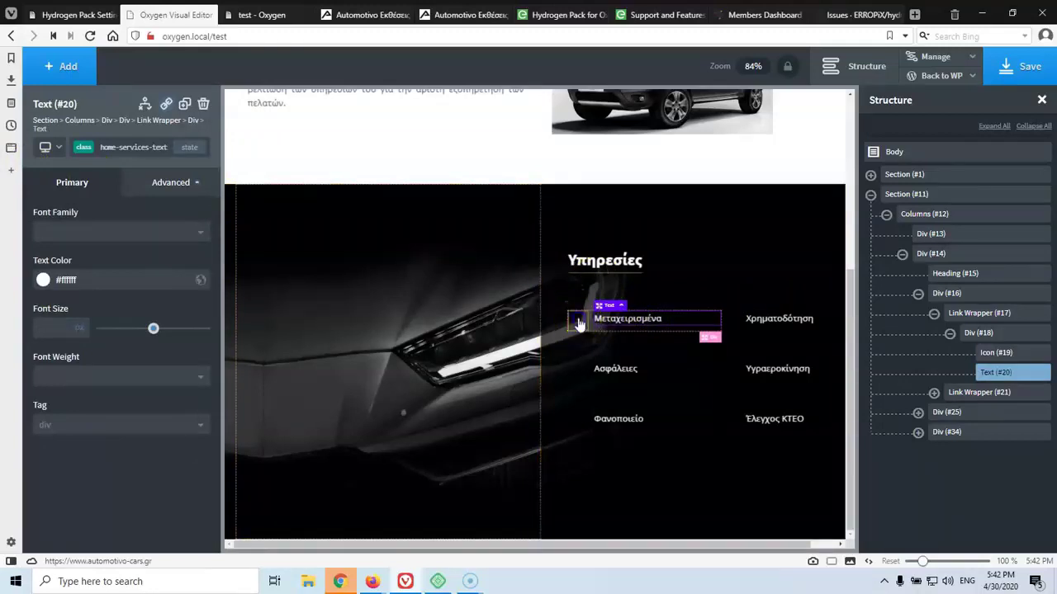
left_click(577, 325)
left_click(603, 266)
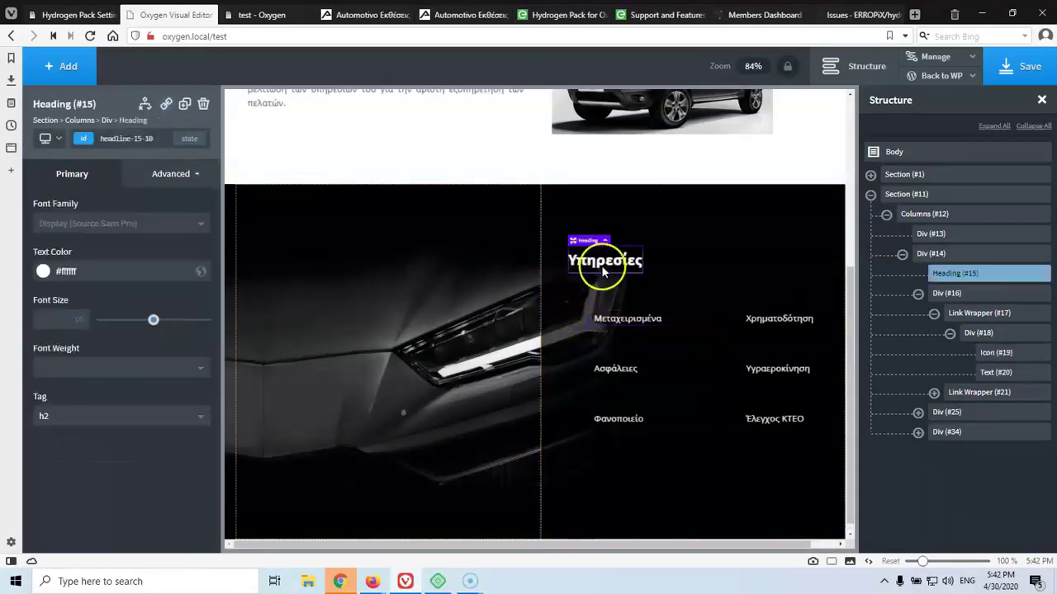
Save the test page and reload its front end to check the pasted Υπηρεσίες section.
left_click(1044, 59)
left_click(262, 14)
left_click(90, 35)
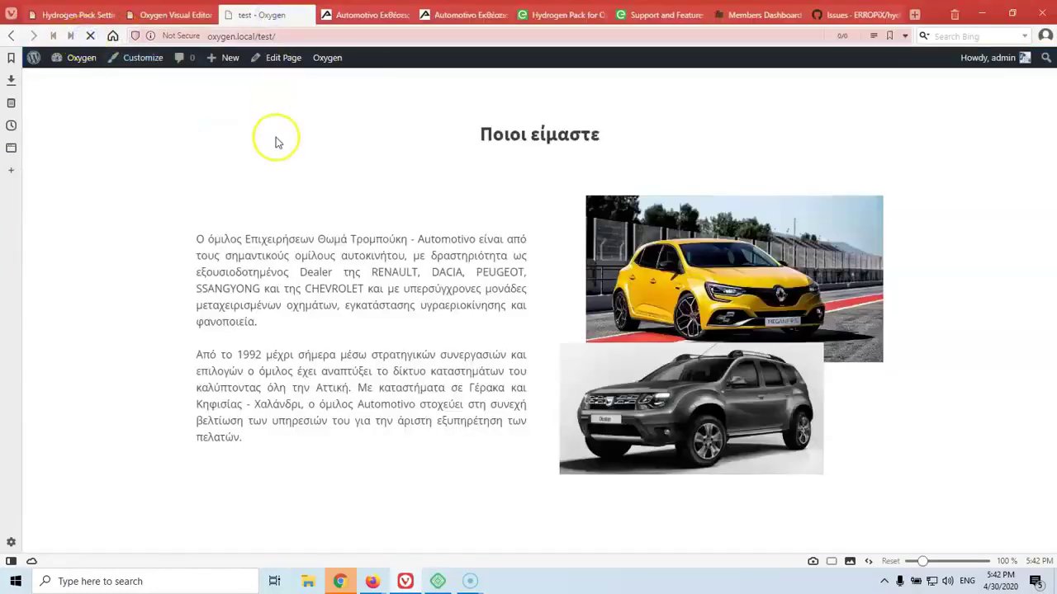
scroll(275, 150, "down", 4)
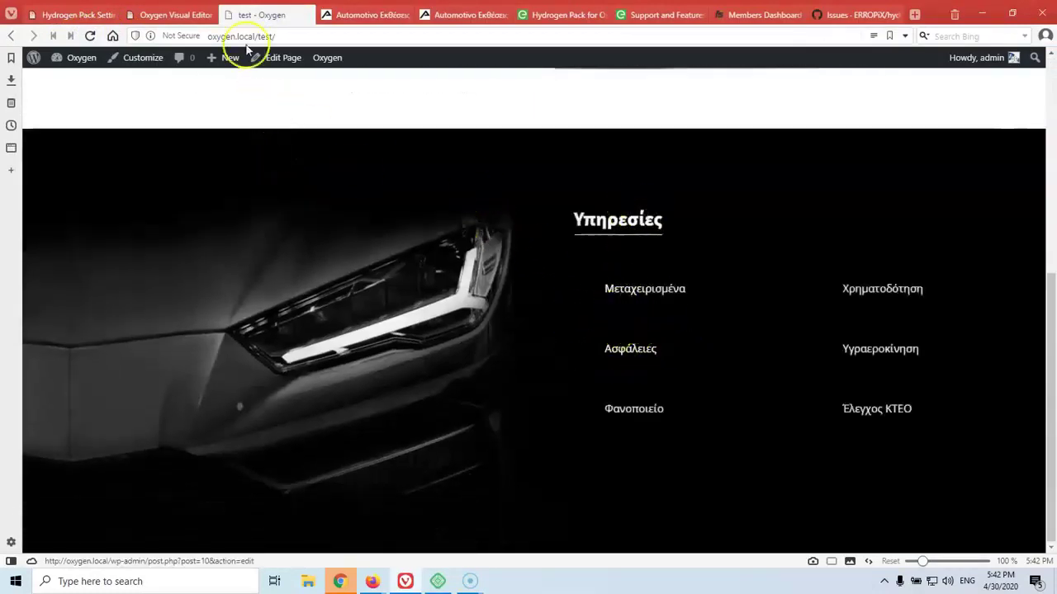
Copy the Όμιλος Automotivo section with the car brand logos in the automotivo.gr editor.
left_click(335, 16)
scroll(362, 271, "up", 3)
scroll(364, 273, "up", 1)
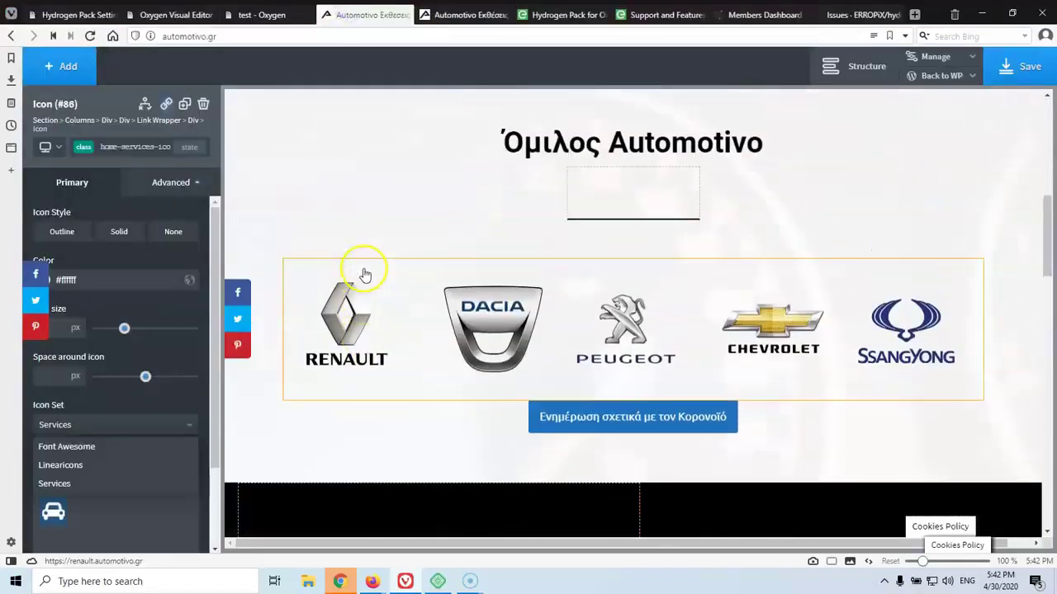
left_click(266, 137)
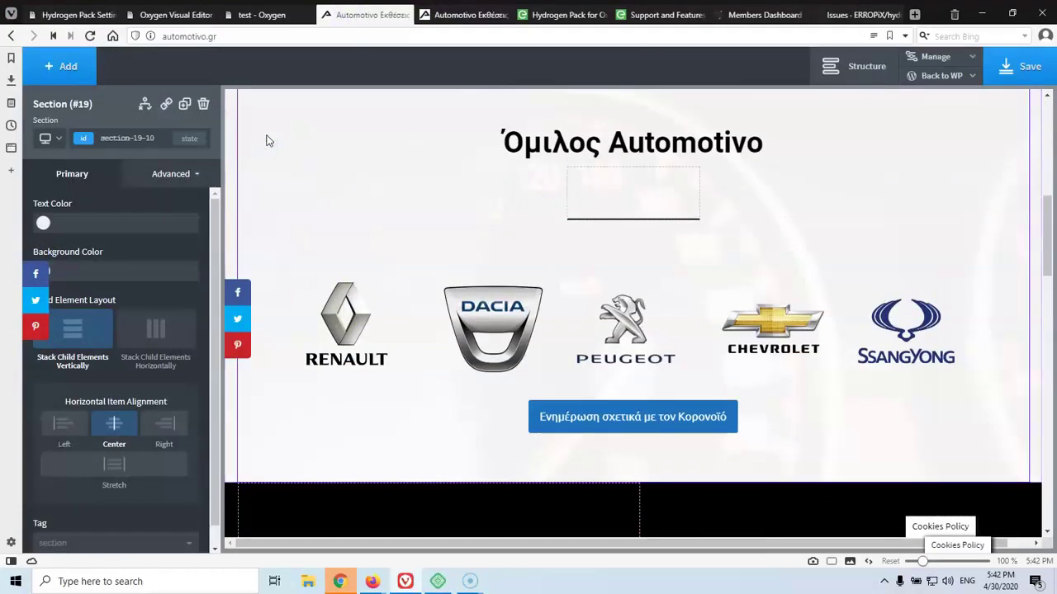
left_click(198, 15)
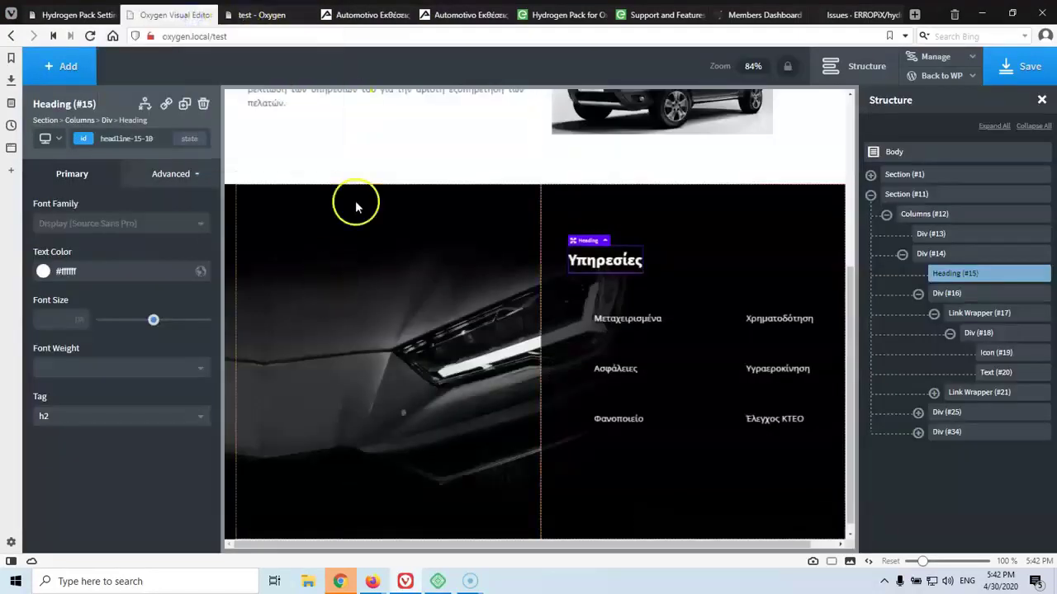
left_click(369, 15)
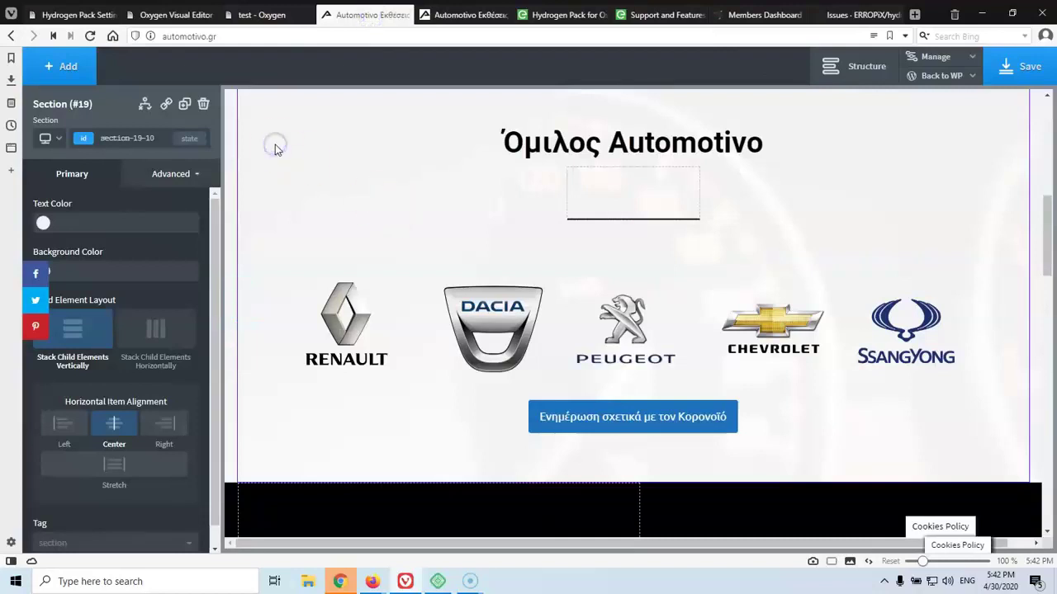
Paste the copied Όμιλος Automotivo section below the Υπηρεσίες section in the test page's editor and select its heading.
left_click(187, 15)
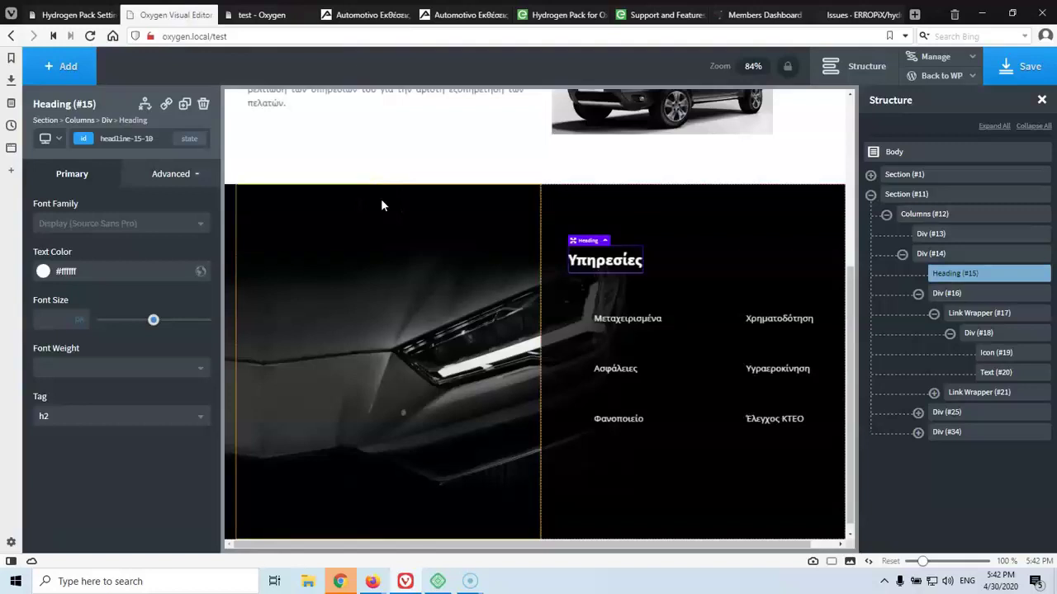
key("ctrl+v")
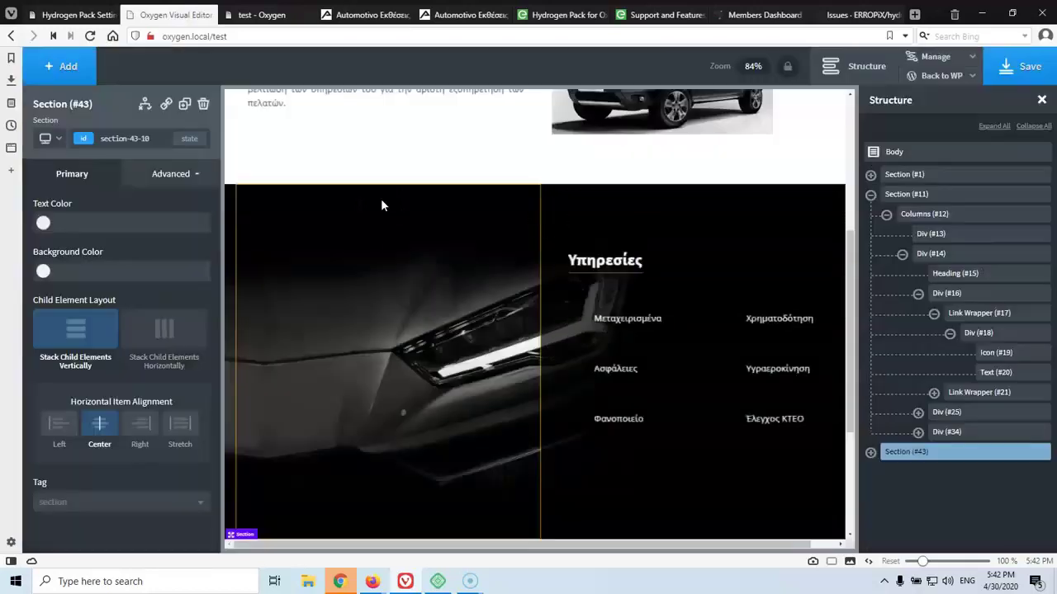
scroll(385, 212, "down", 4)
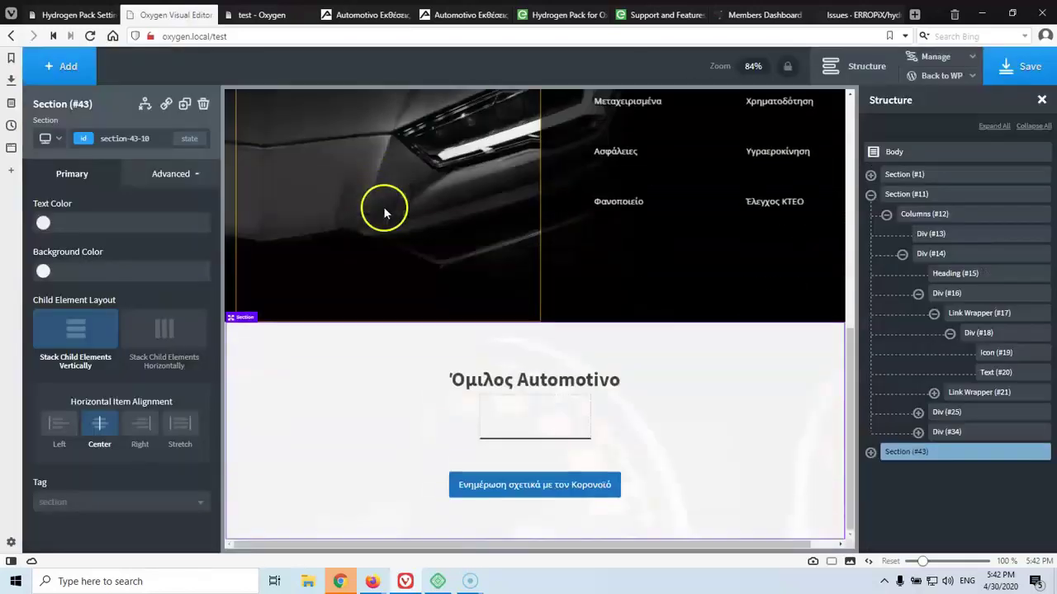
left_click(523, 382)
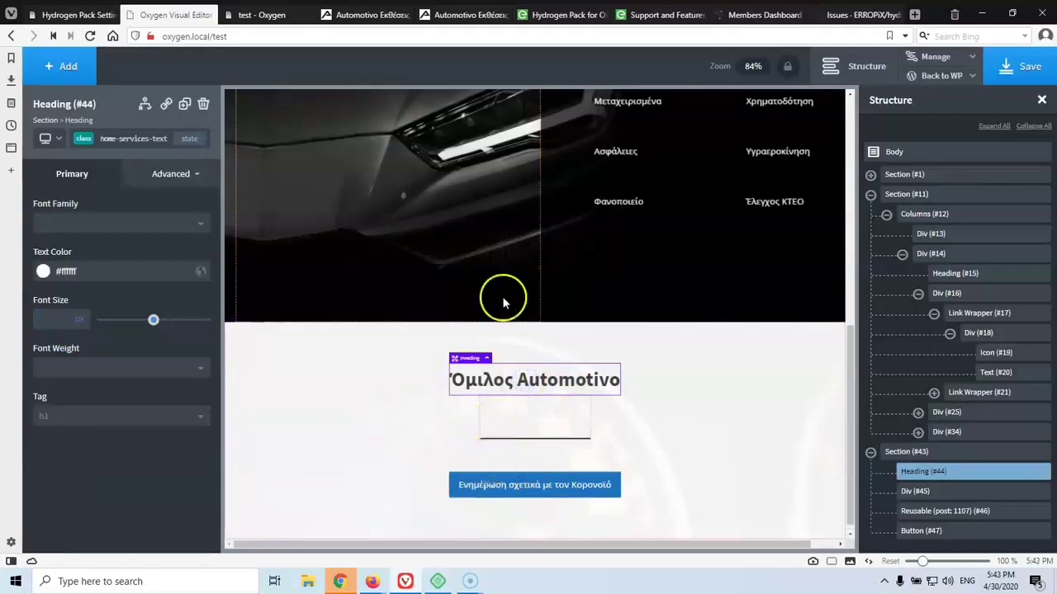
Inspect the reusable part that holds the car brand logos in the Όμιλος Automotivo section of the automotivo.gr editor.
left_click(258, 17)
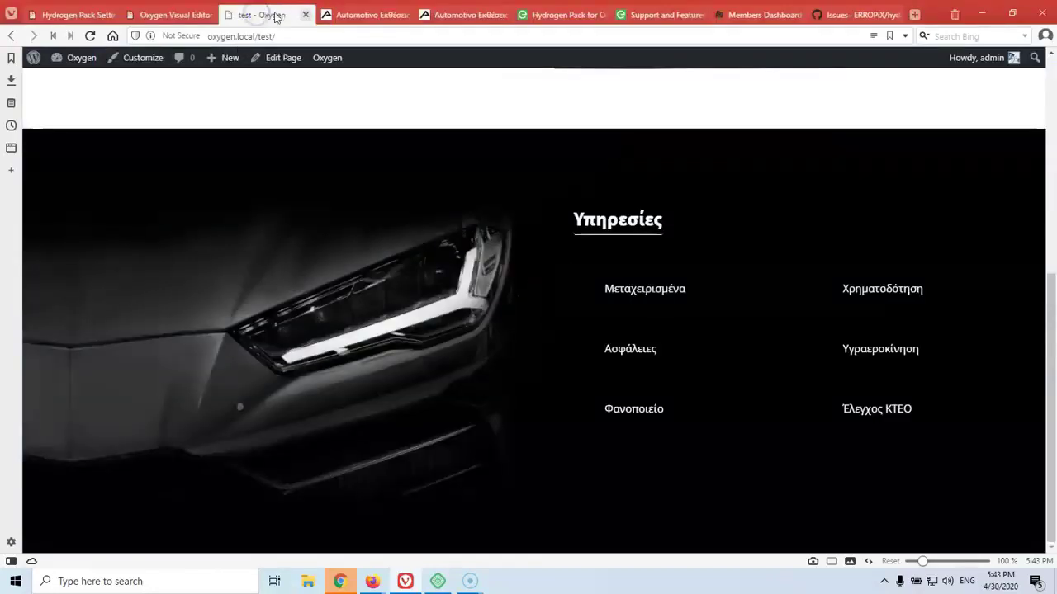
scroll(368, 258, "up", 5)
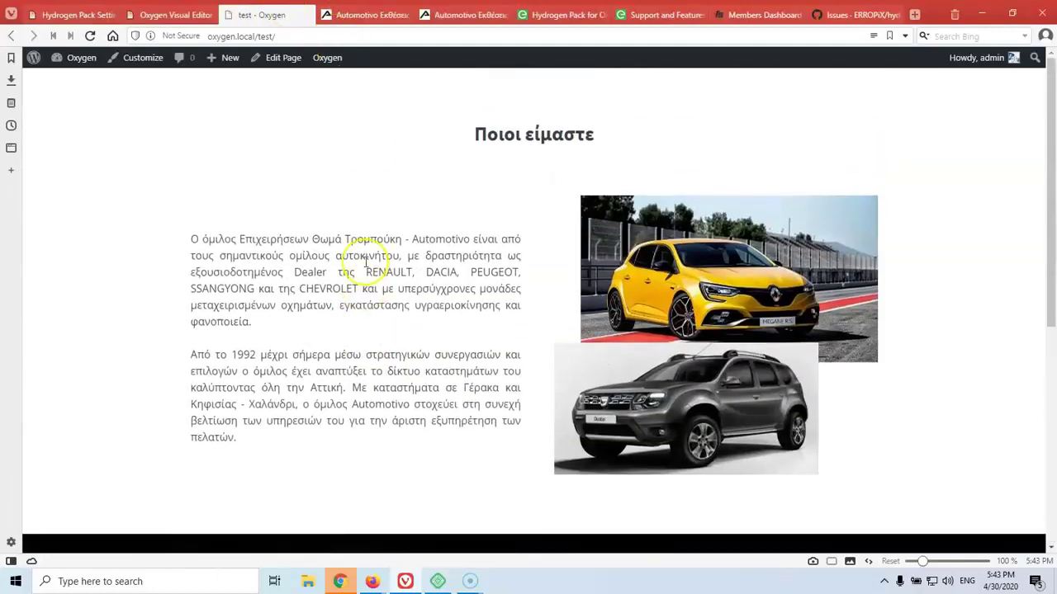
left_click(366, 15)
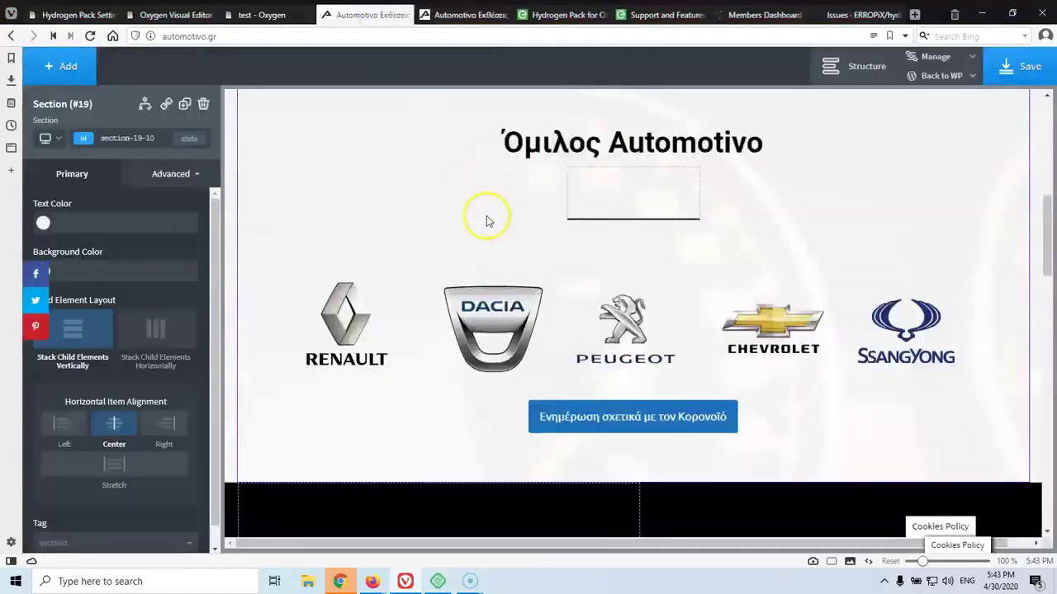
left_click(440, 310)
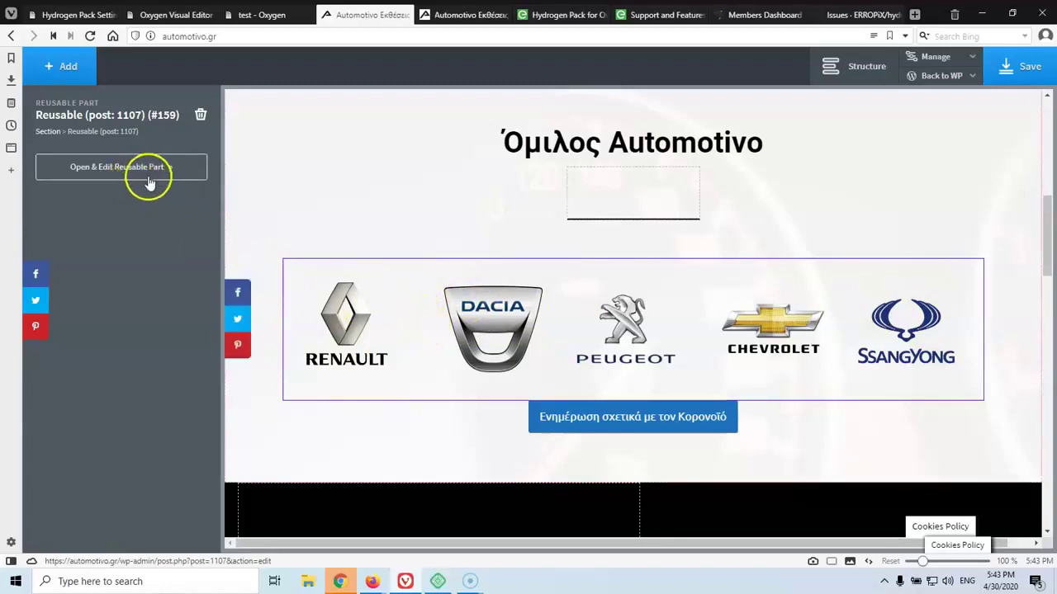
scroll(371, 319, "down", 2)
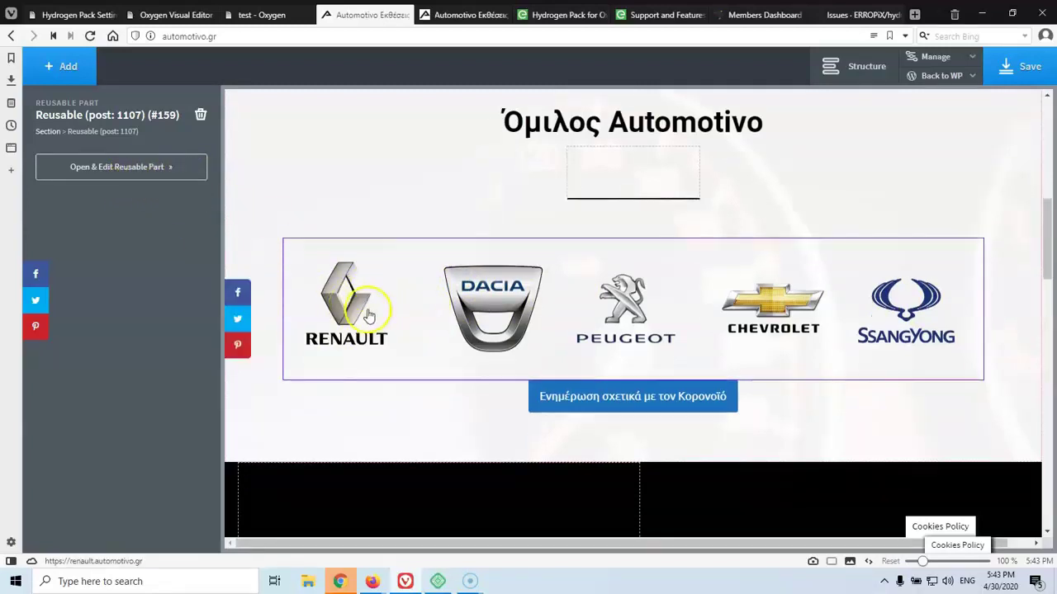
scroll(435, 299, "up", 3)
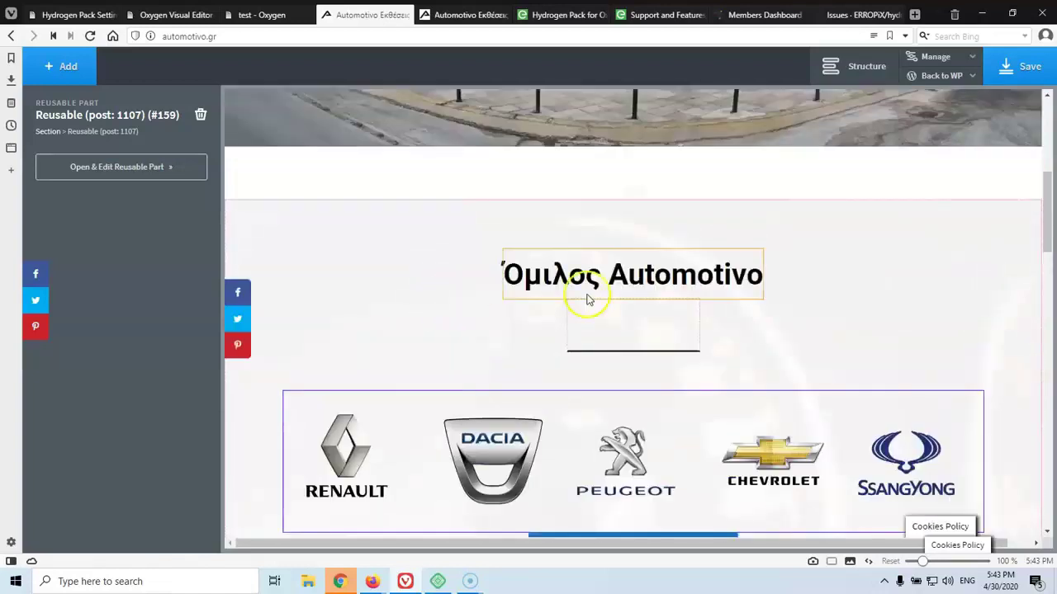
scroll(652, 351, "down", 3)
scroll(622, 275, "up", 3)
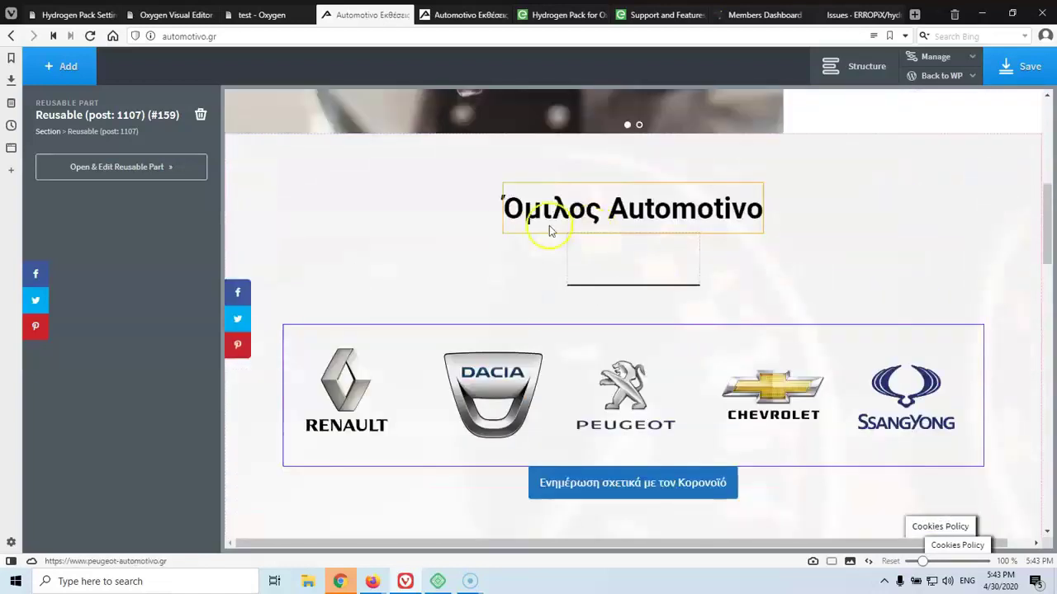
Compare the sections on the test page's front end with those in its editor, including the pasted Όμιλος Automotivo section.
left_click(276, 16)
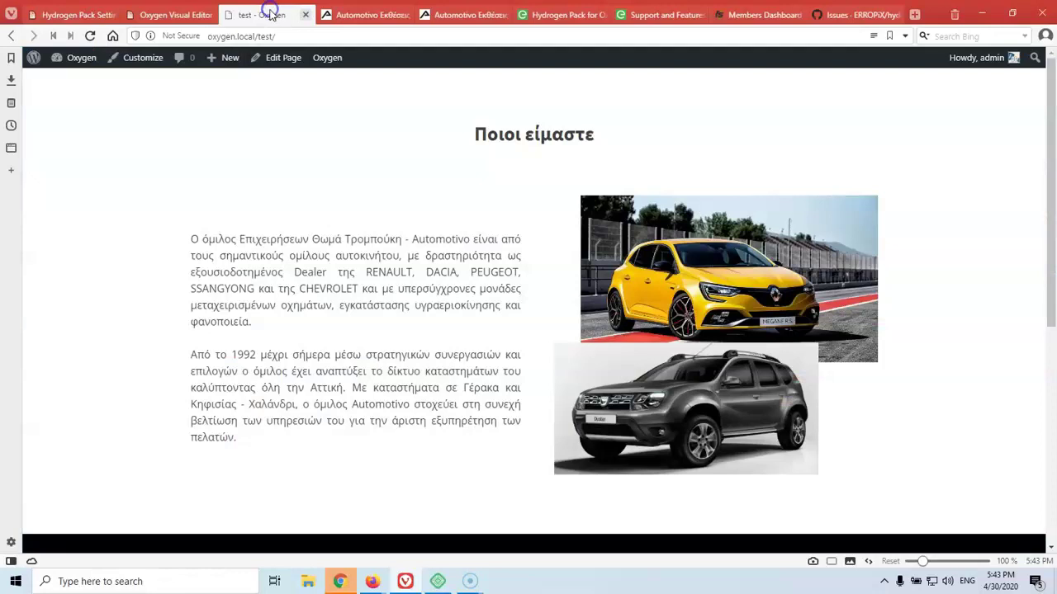
scroll(323, 170, "down", 5)
left_click(165, 15)
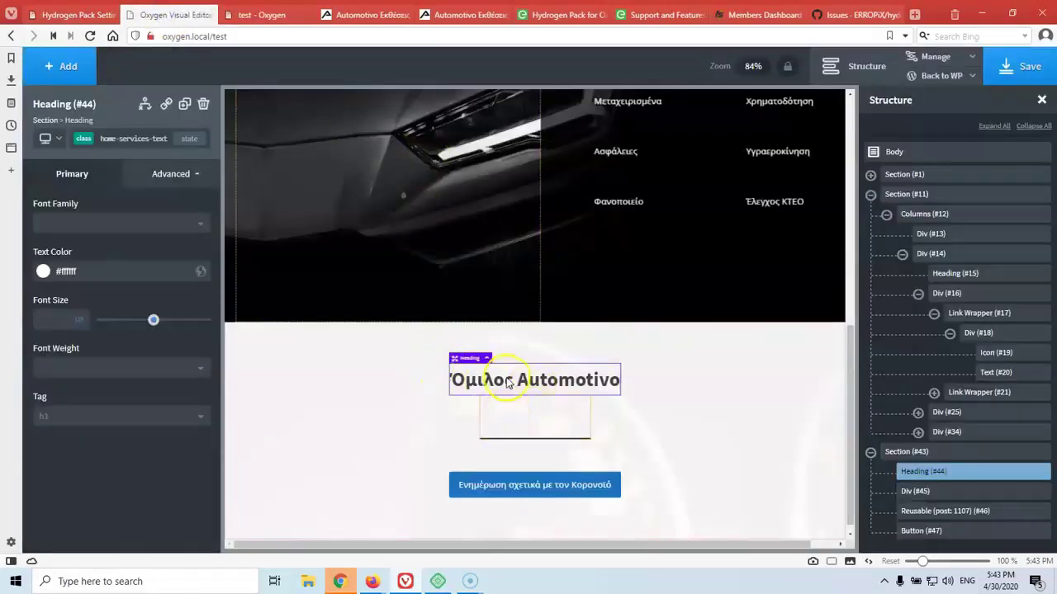
left_click(256, 15)
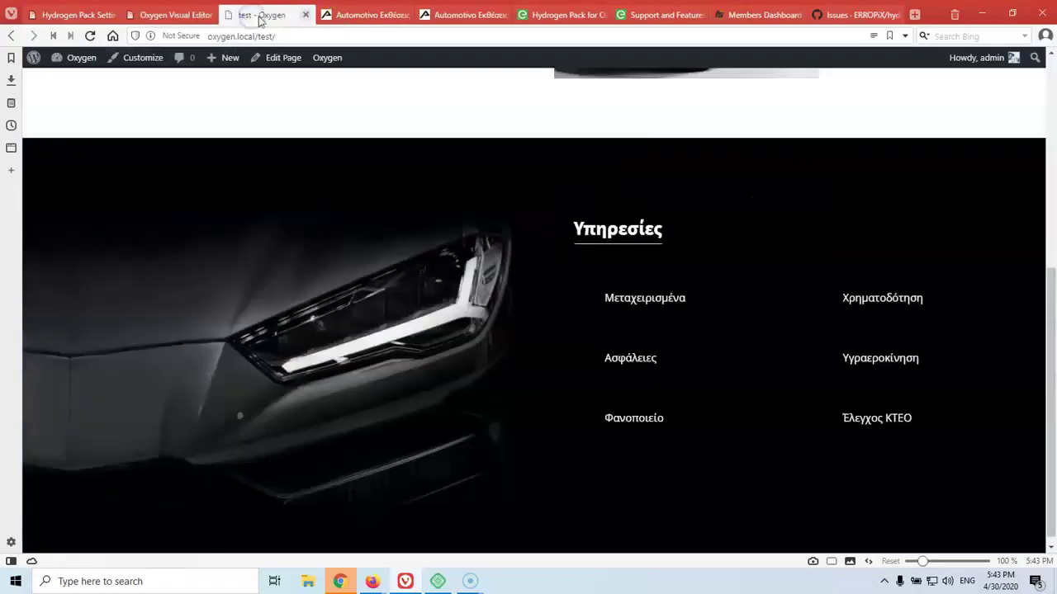
scroll(397, 248, "up", 1)
scroll(395, 250, "down", 1)
left_click(403, 231)
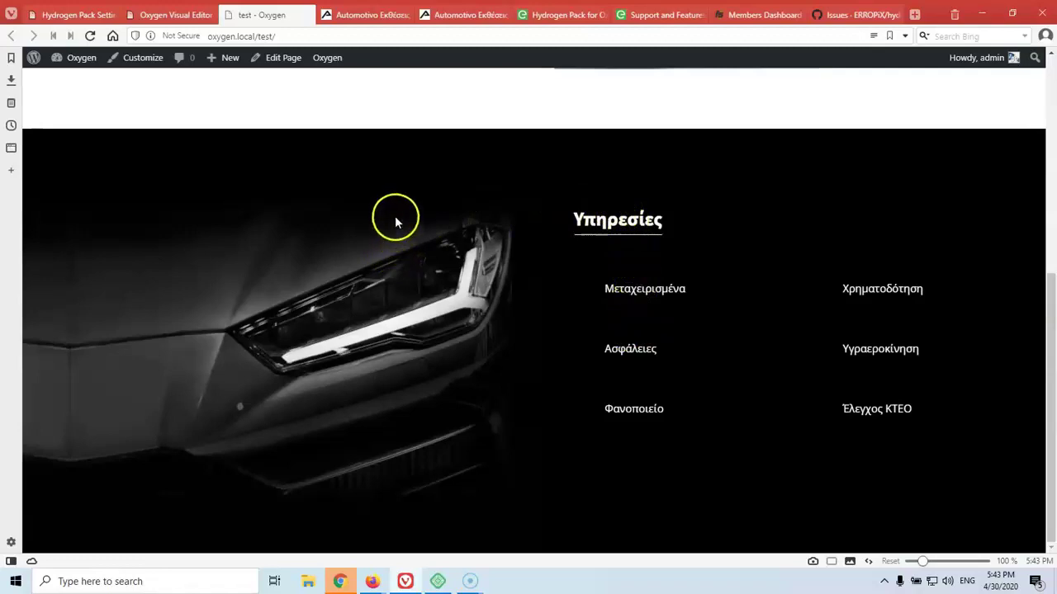
mouse_move(187, 20)
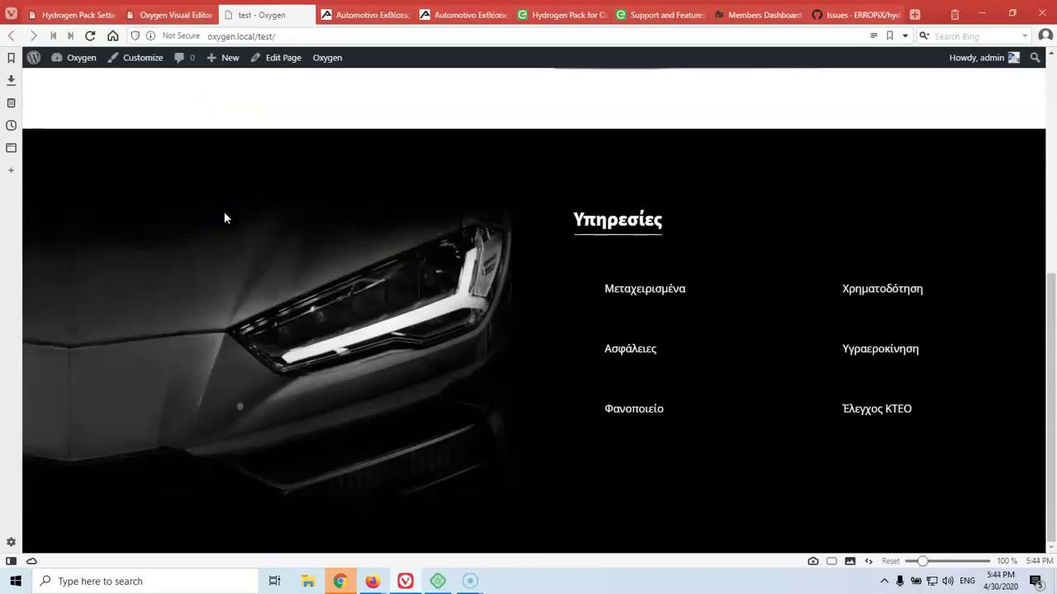
mouse_move(152, 19)
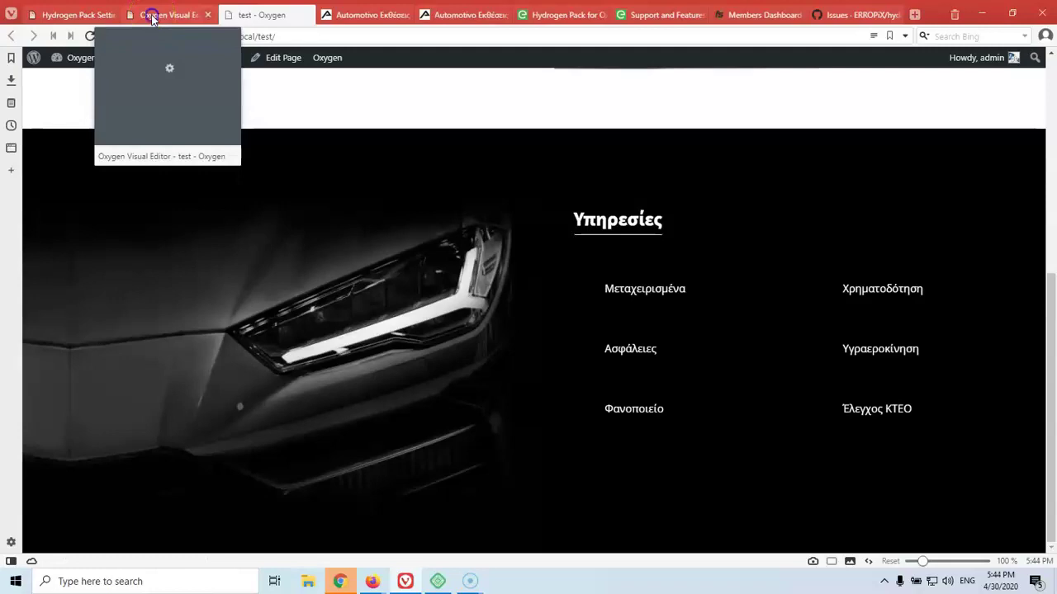
left_click(152, 17)
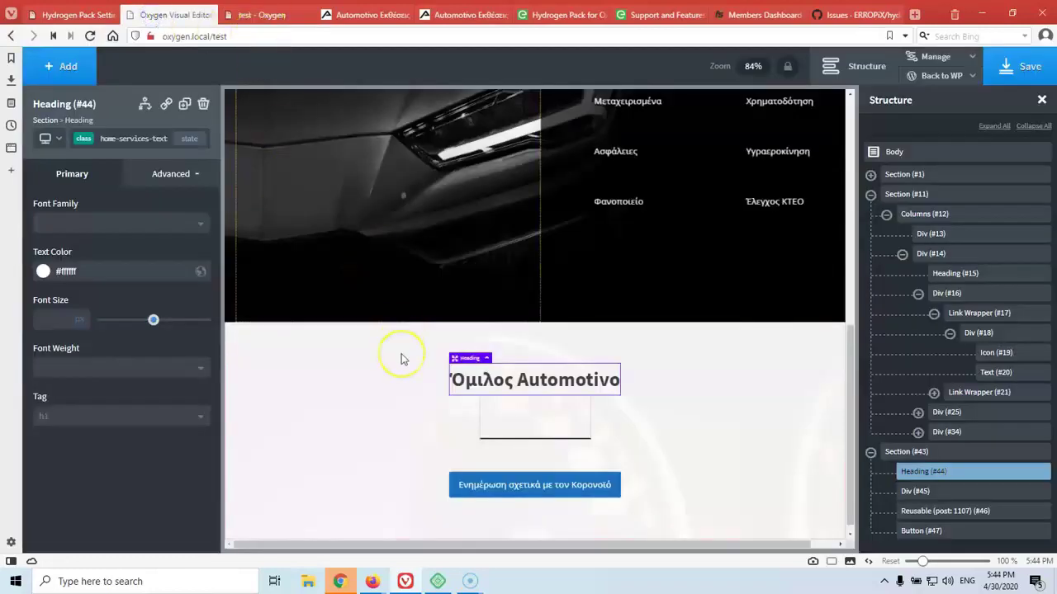
scroll(402, 359, "up", 3)
scroll(403, 311, "down", 3)
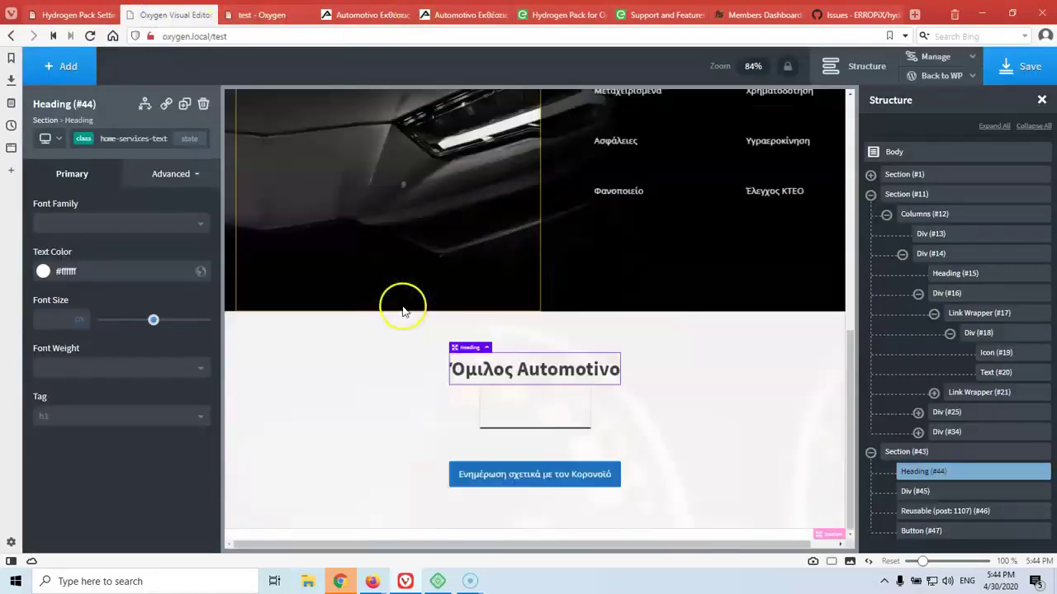
left_click(258, 16)
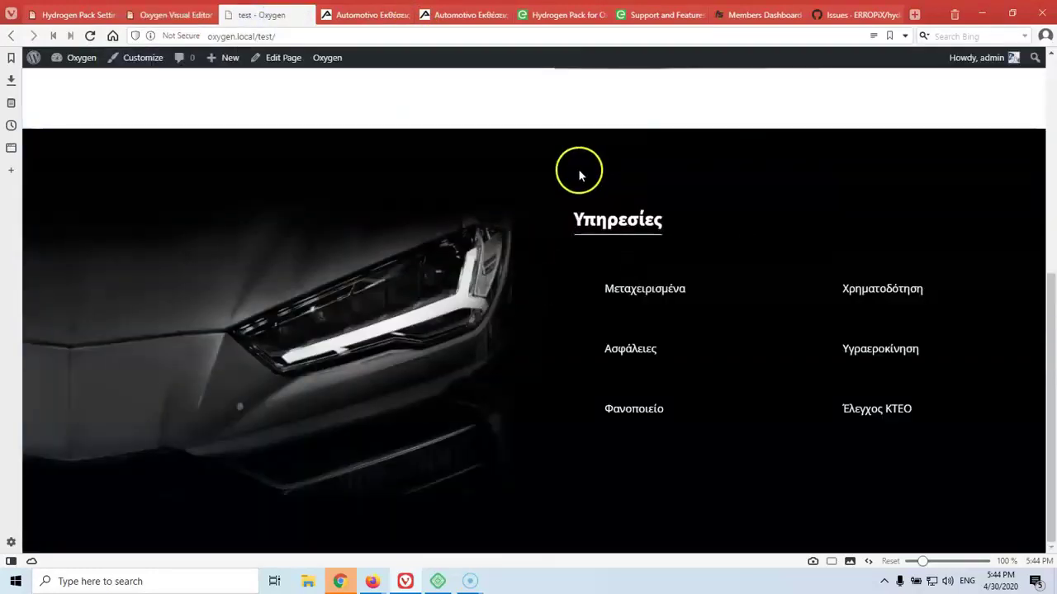
scroll(582, 172, "up", 5)
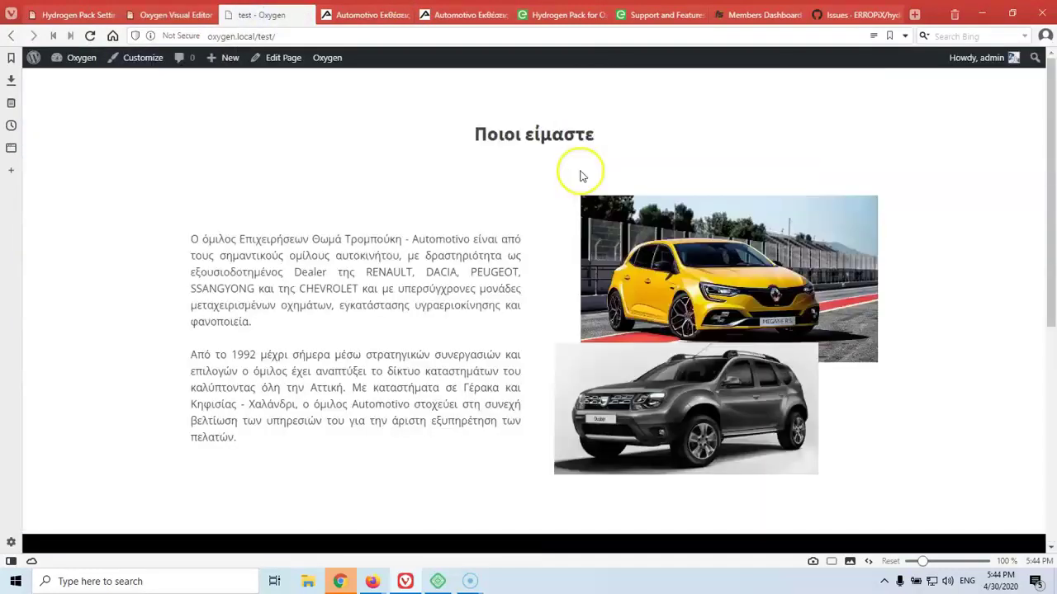
Copy the Νέα heading above the news cards in the automotivo.gr editor.
left_click(371, 15)
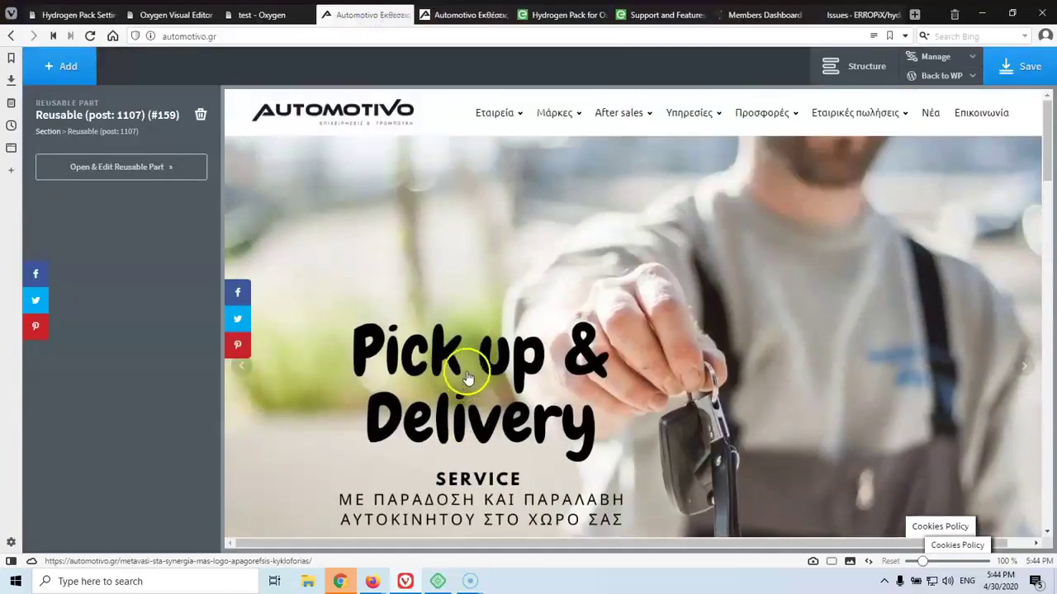
scroll(467, 371, "down", 10)
scroll(507, 364, "down", 10)
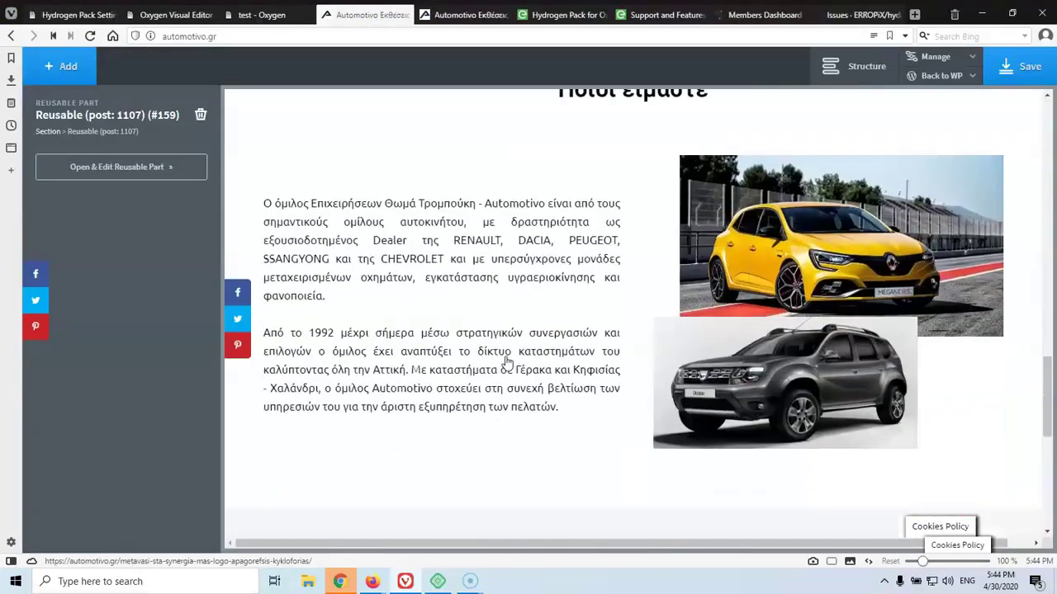
scroll(509, 337, "up", 6)
scroll(507, 337, "down", 4)
left_click(633, 204)
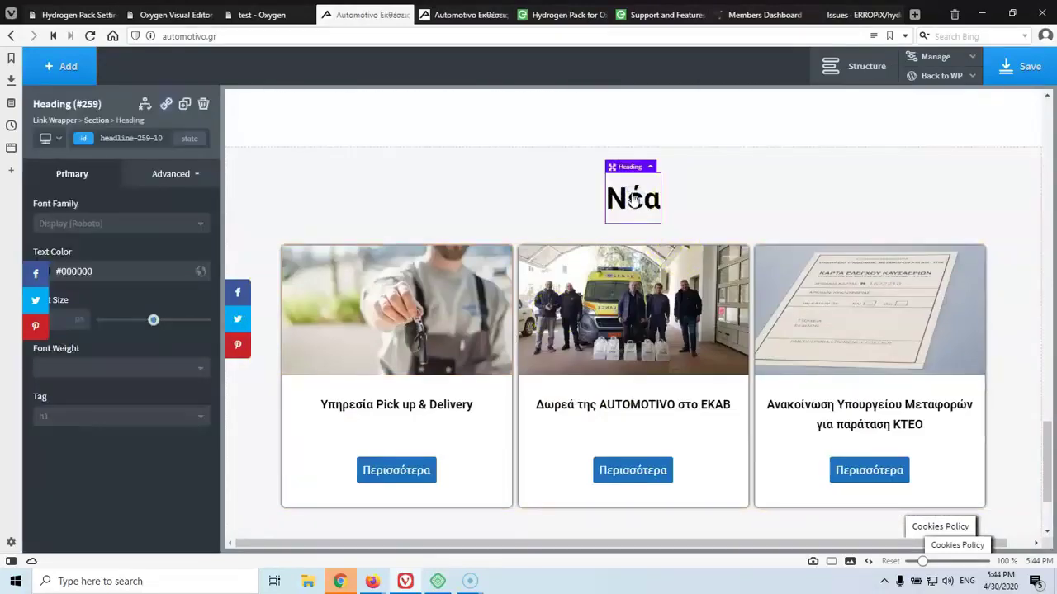
Paste the copied Νέα heading into the Όμιλος Automotivo section of the test page's editor.
left_click(177, 14)
left_click(334, 378)
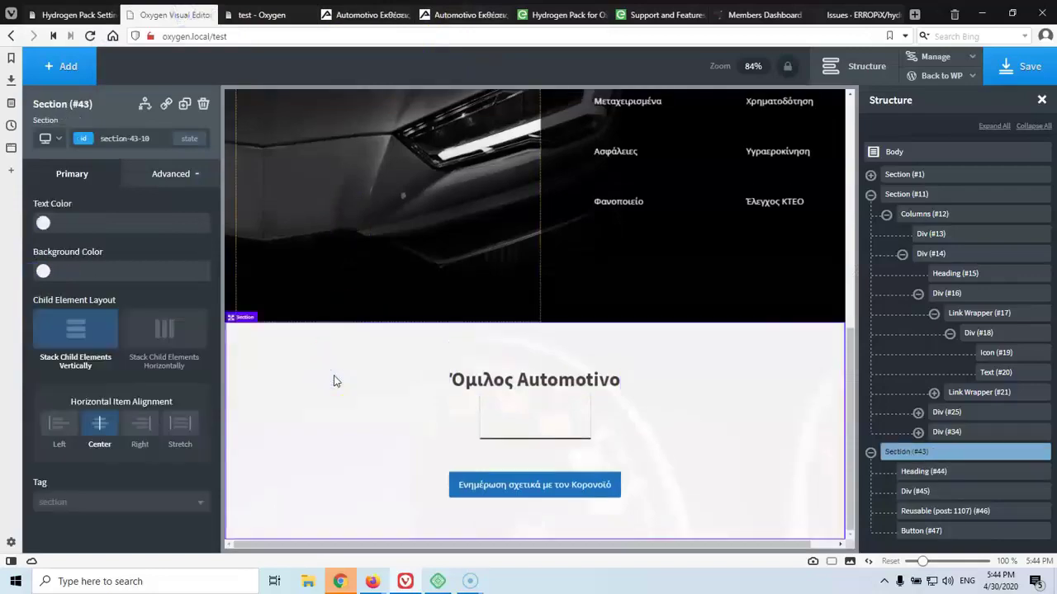
key("ctrl+v")
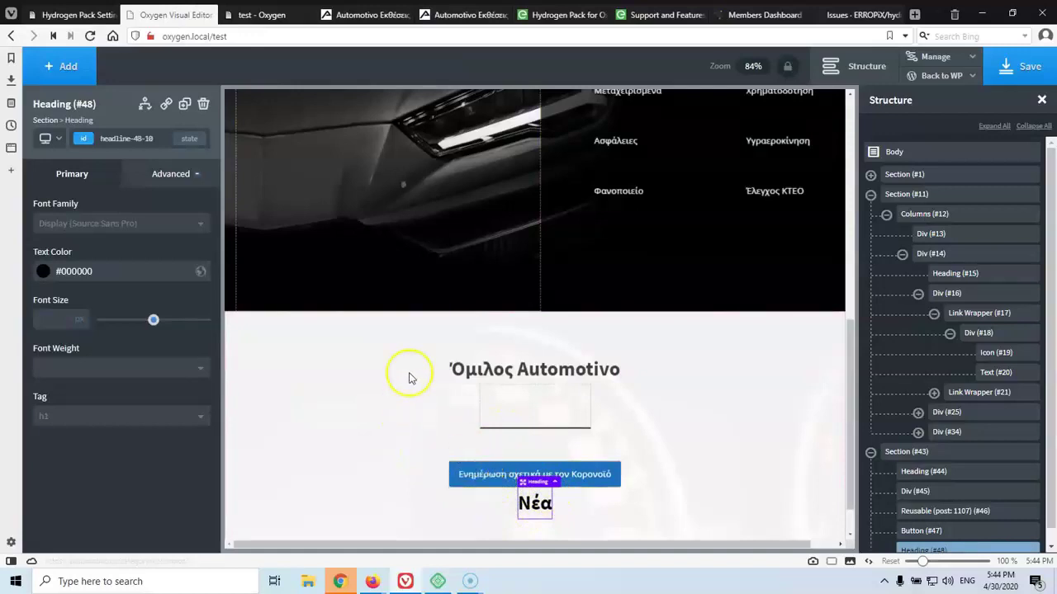
scroll(410, 379, "down", 1)
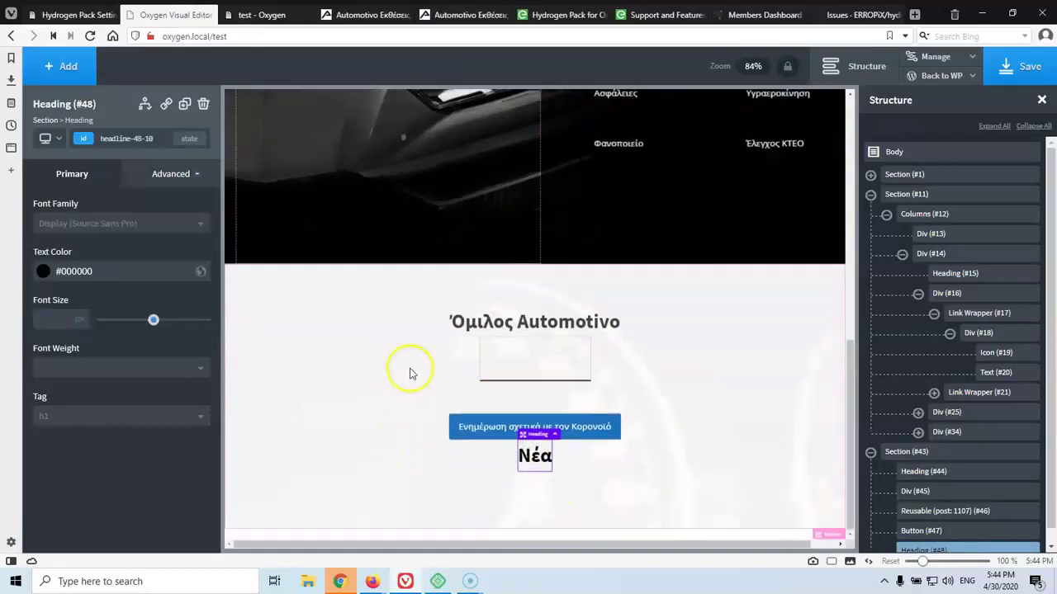
Copy the "Ενημέρωση σχετικά με τον Κορονοϊό" button and paste it into the Ποιοι είμαστε section of the test page.
right_click(472, 431)
left_click(483, 400)
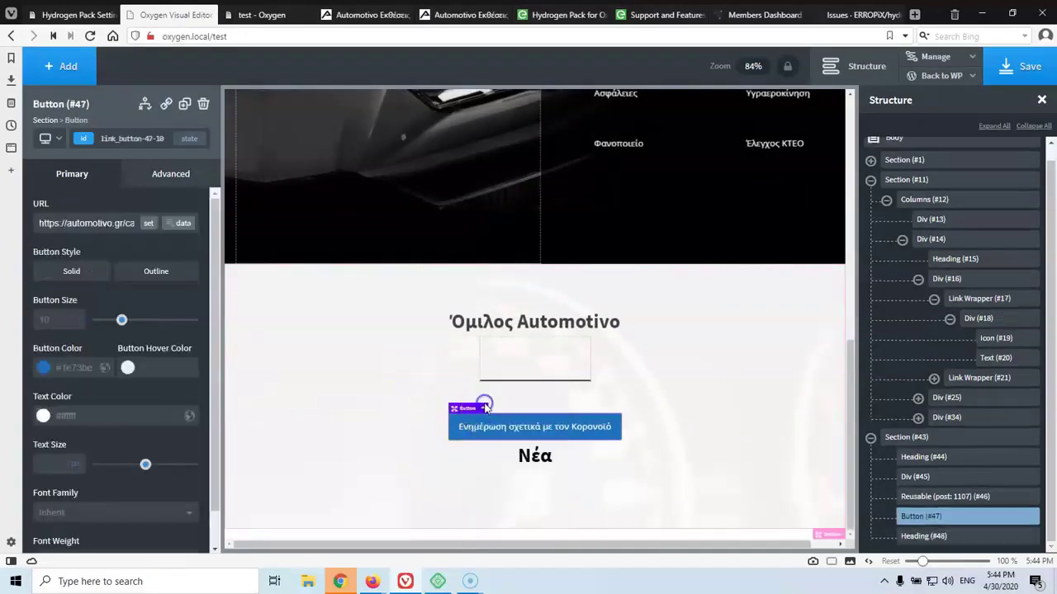
scroll(432, 389, "up", 8)
scroll(432, 389, "up", 4)
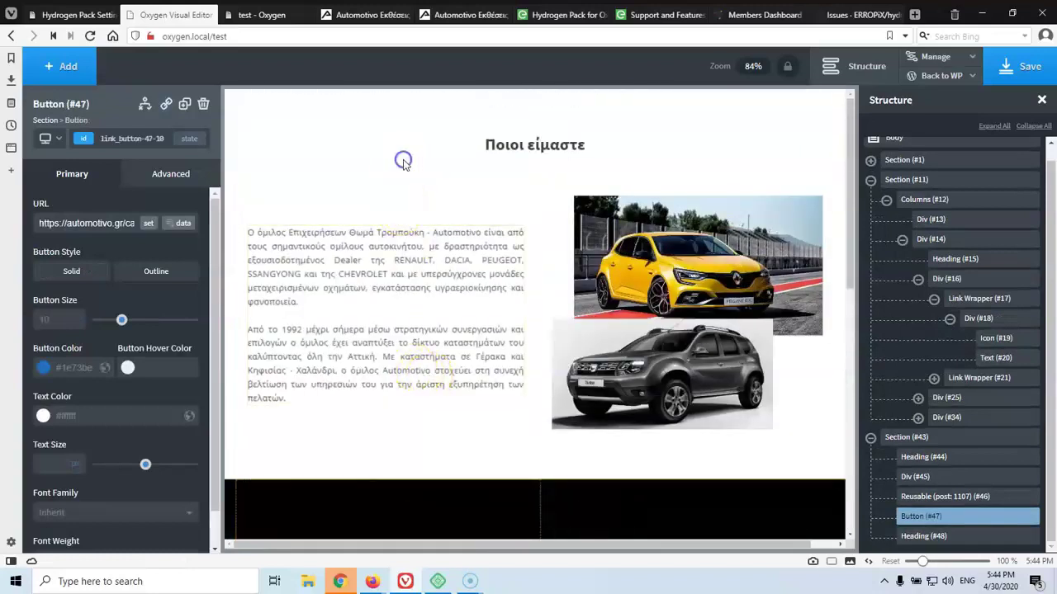
right_click(403, 161)
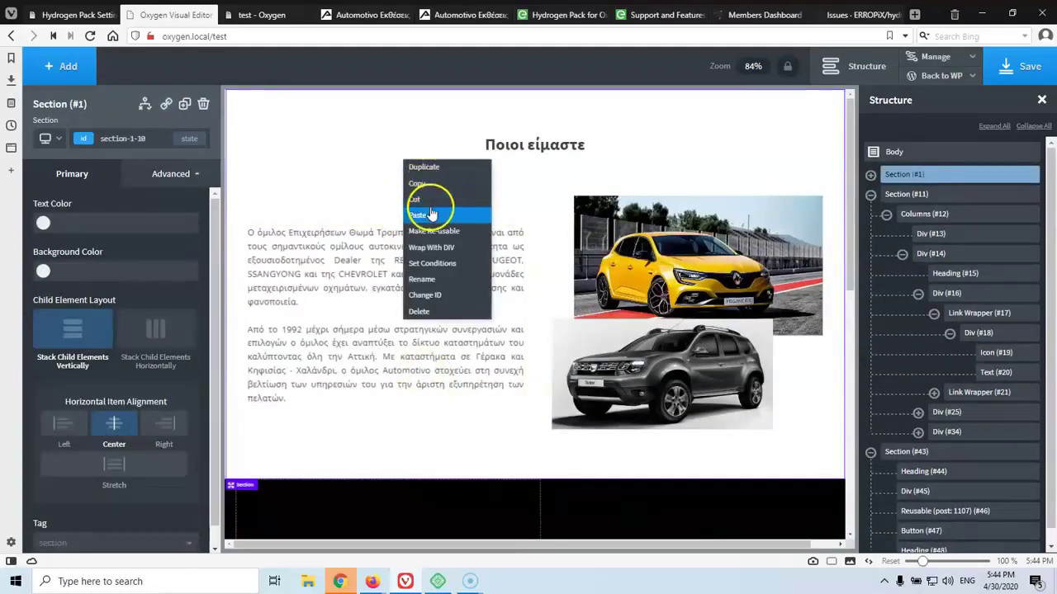
left_click(419, 214)
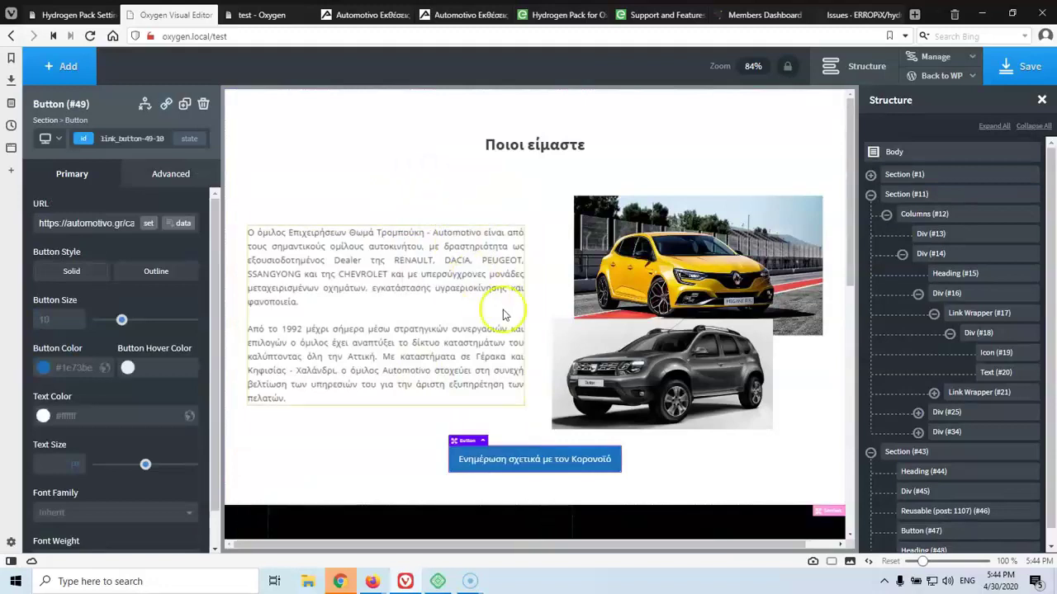
Paste the copied "Ενημέρωση σχετικά με τον Κορονοϊό" button into the empty first column of the dark Υπηρεσίες section.
scroll(503, 438, "down", 5)
scroll(502, 370, "down", 7)
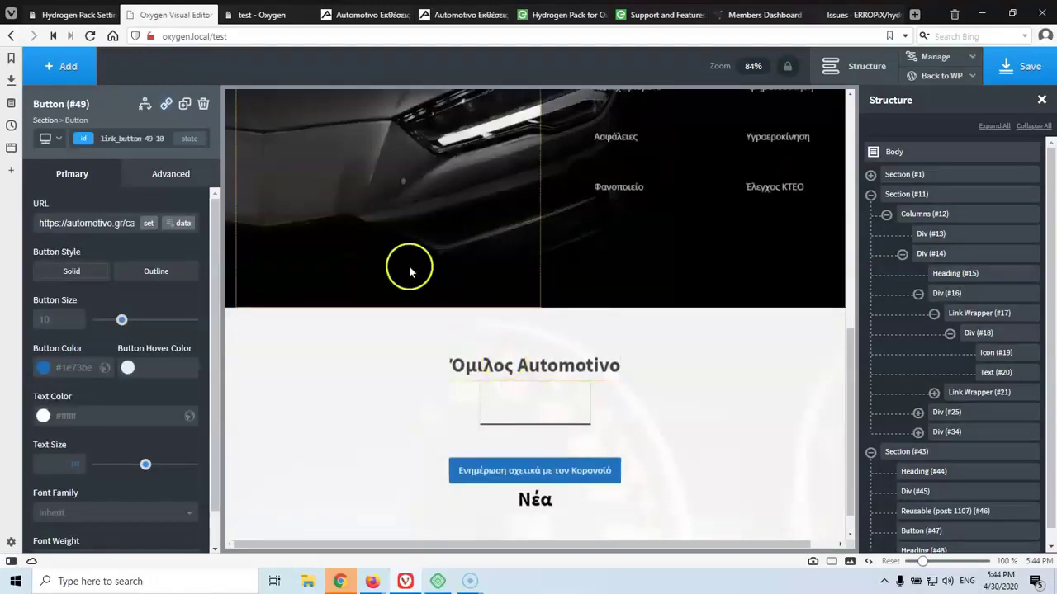
right_click(368, 239)
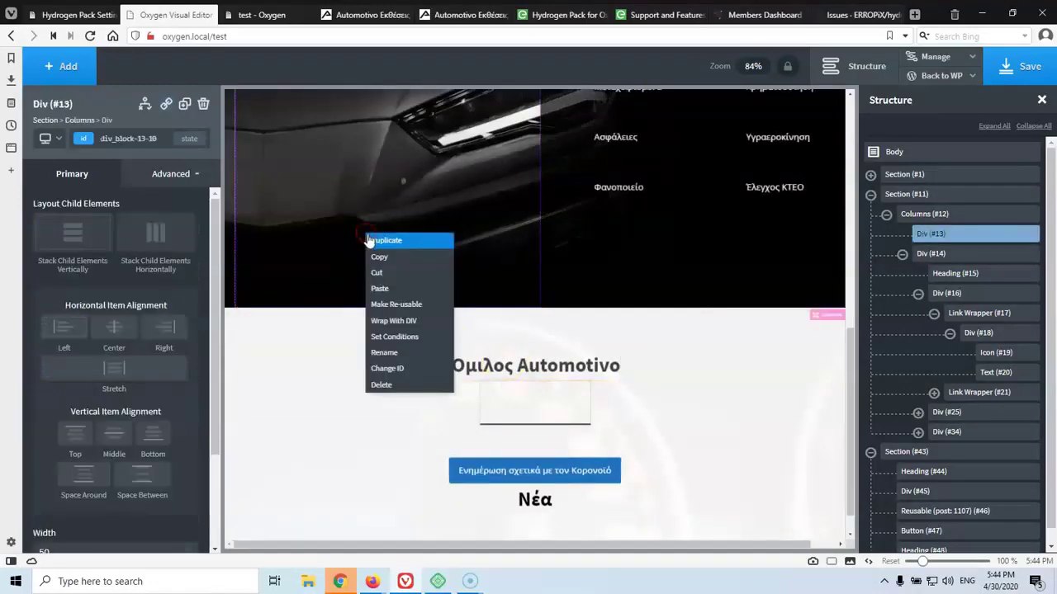
left_click(403, 288)
scroll(385, 234, "up", 4)
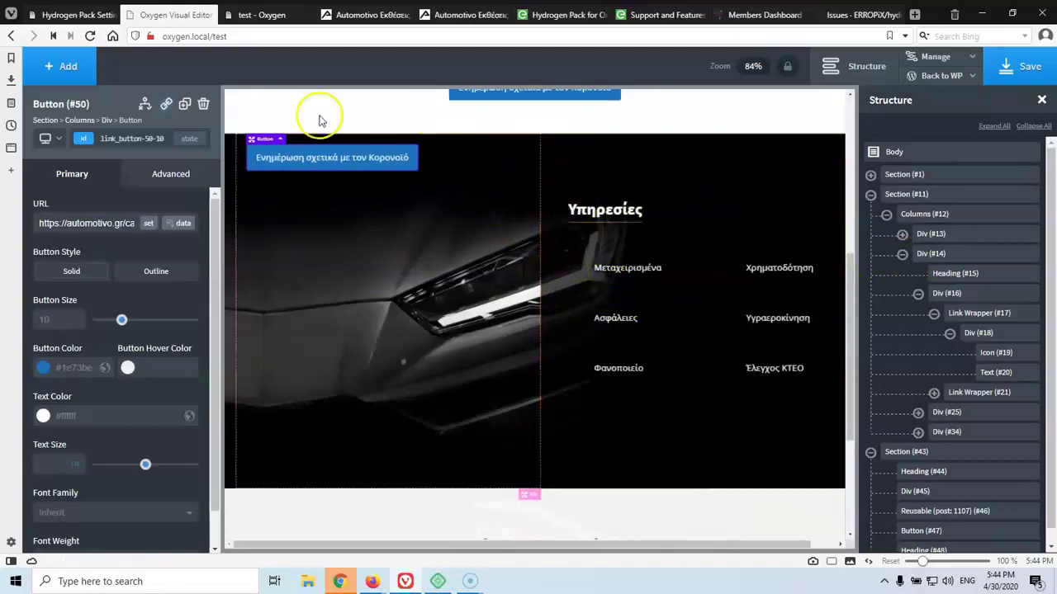
scroll(318, 272, "down", 5)
scroll(321, 274, "up", 10)
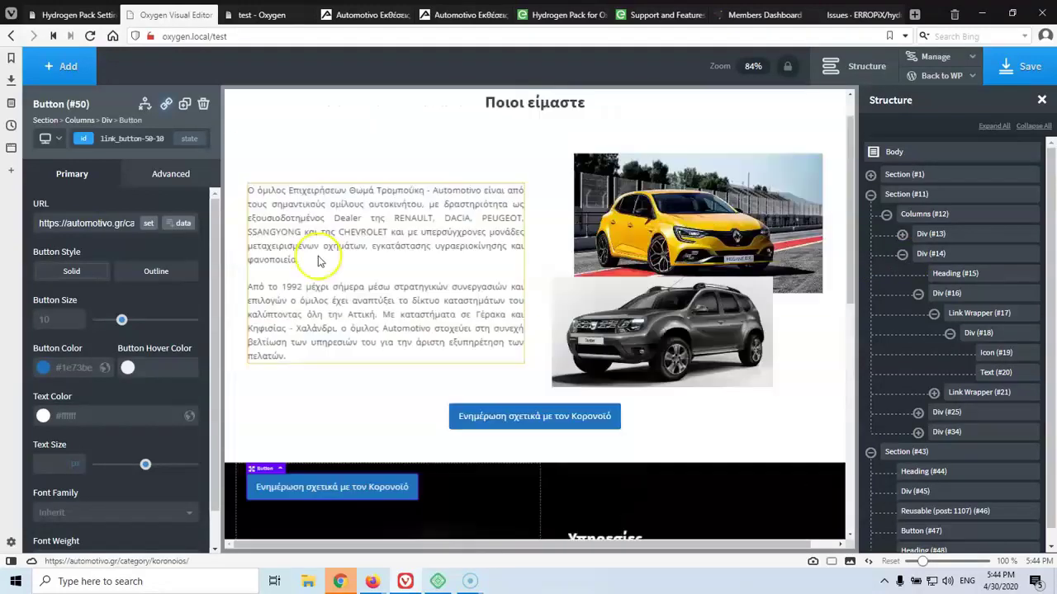
Examine the element actions offered for the heading, text block and car image in the Ποιοι είμαστε section.
left_click(260, 15)
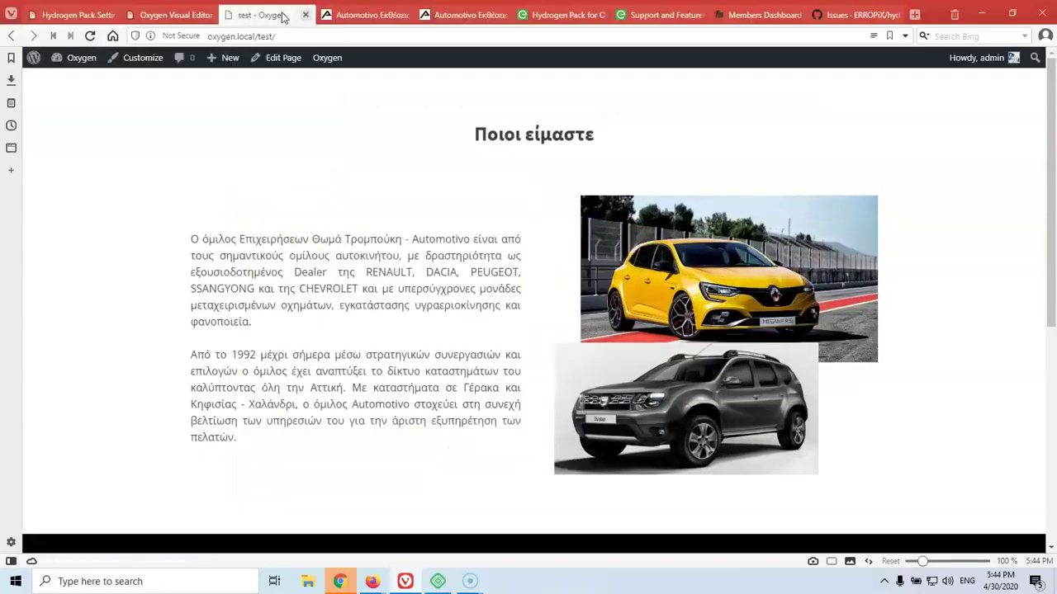
left_click(185, 15)
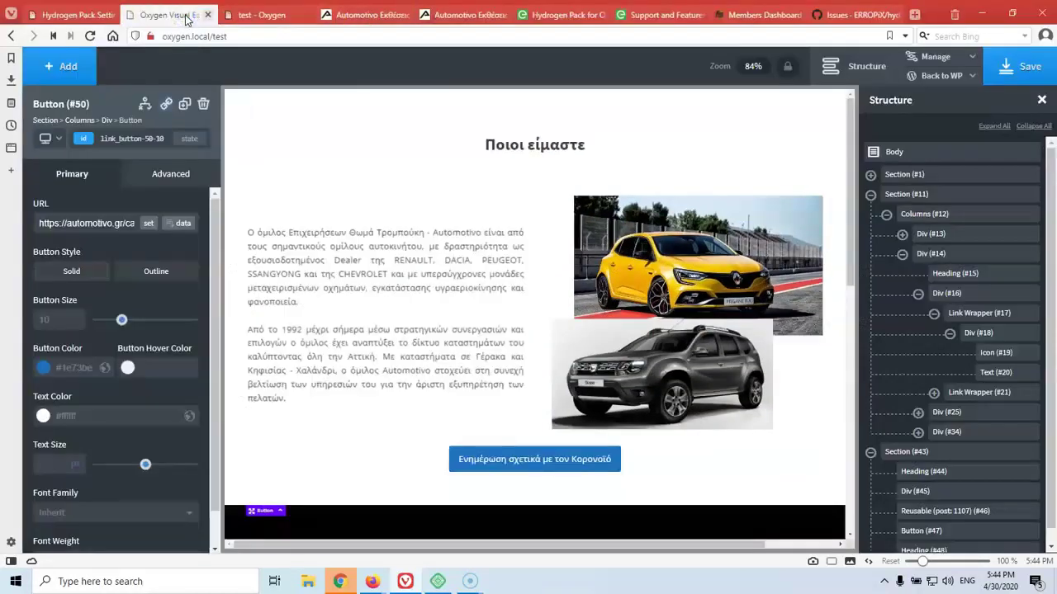
right_click(510, 150)
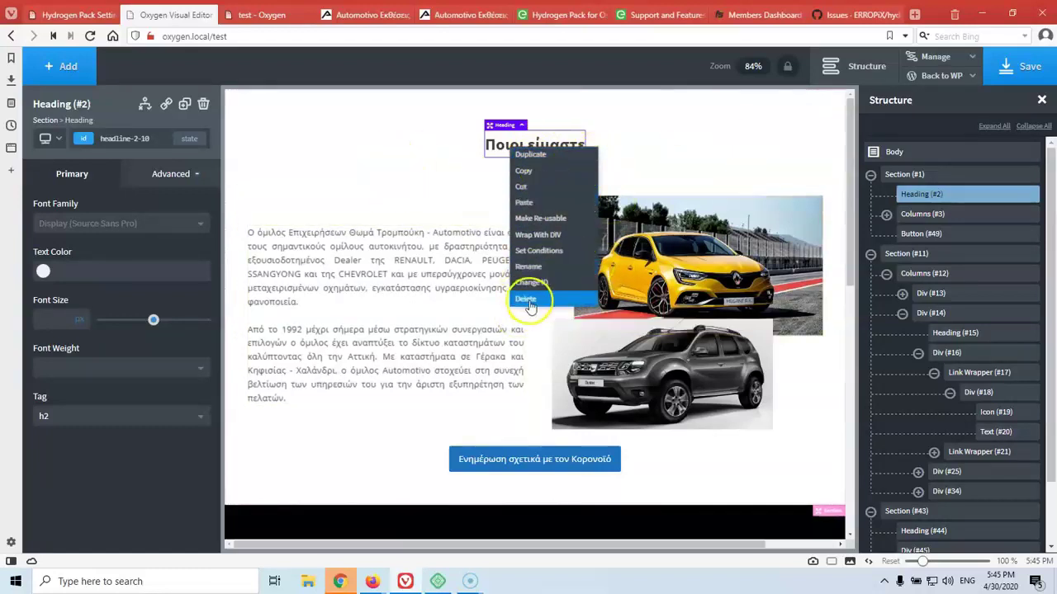
left_click(505, 146)
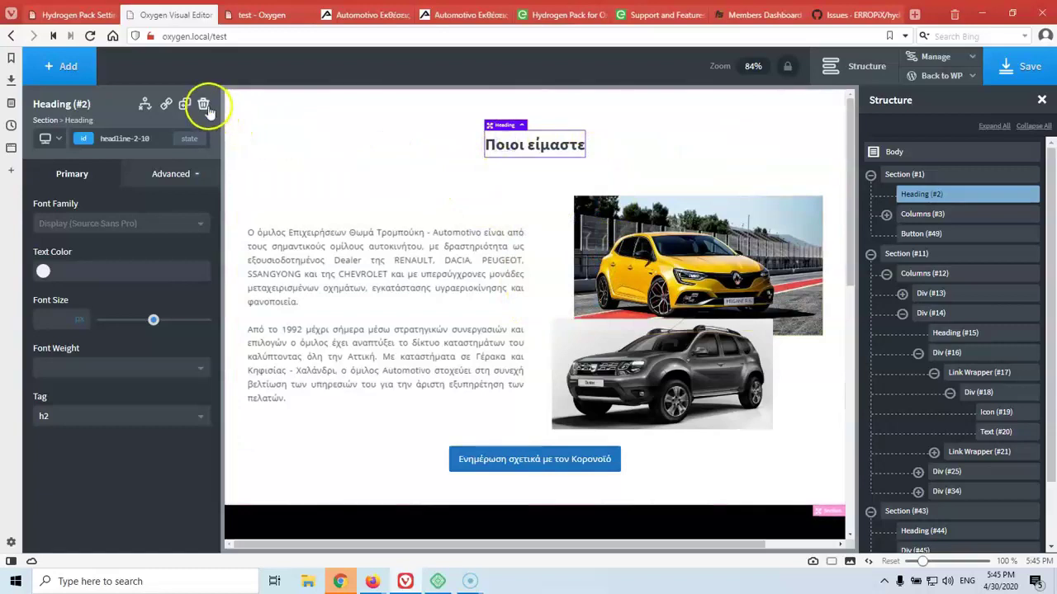
left_click(312, 290)
right_click(411, 273)
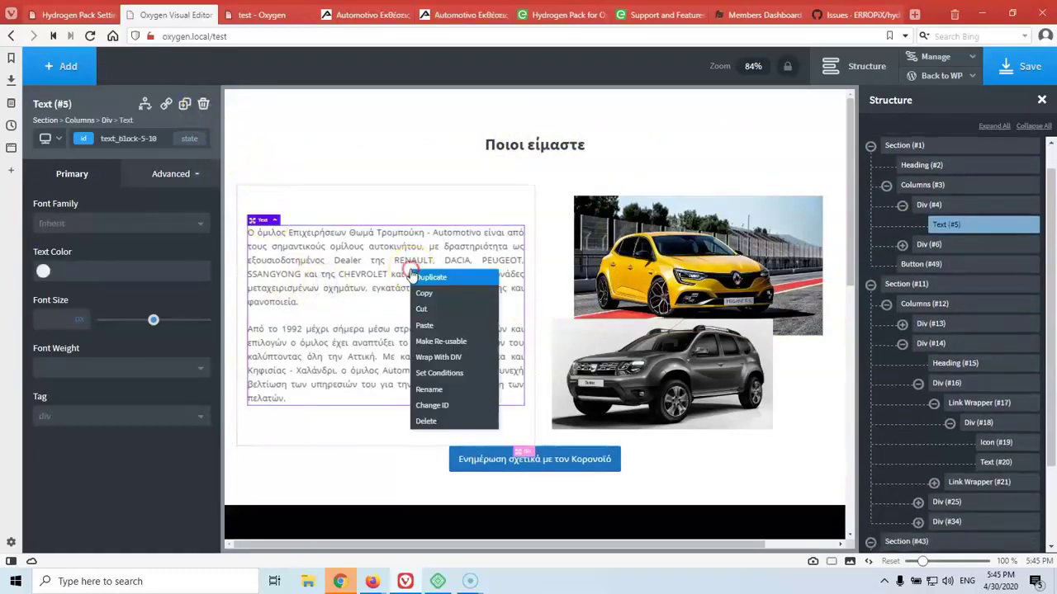
right_click(720, 366)
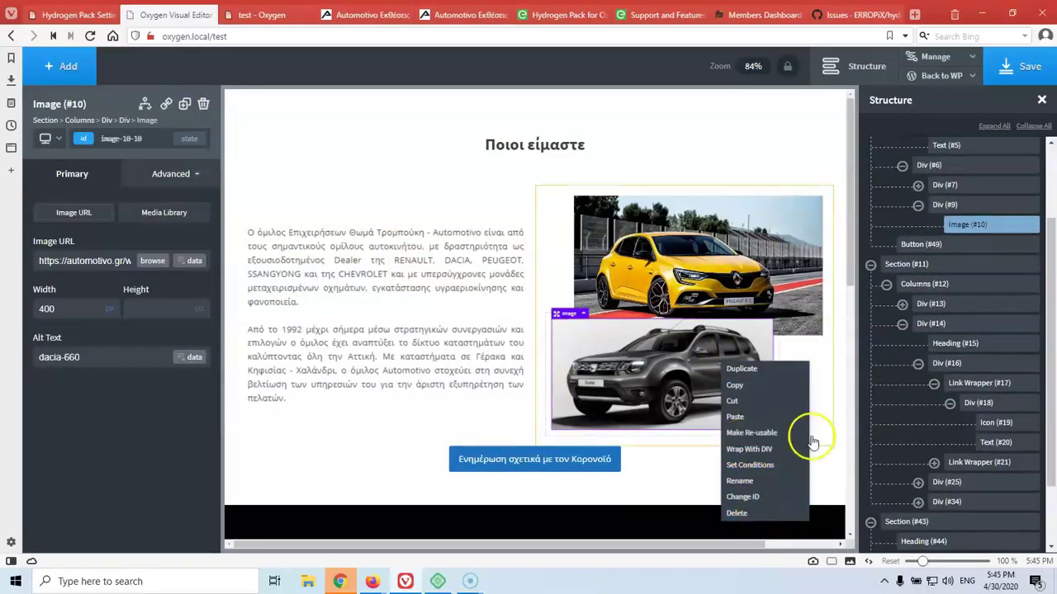
left_click(416, 170)
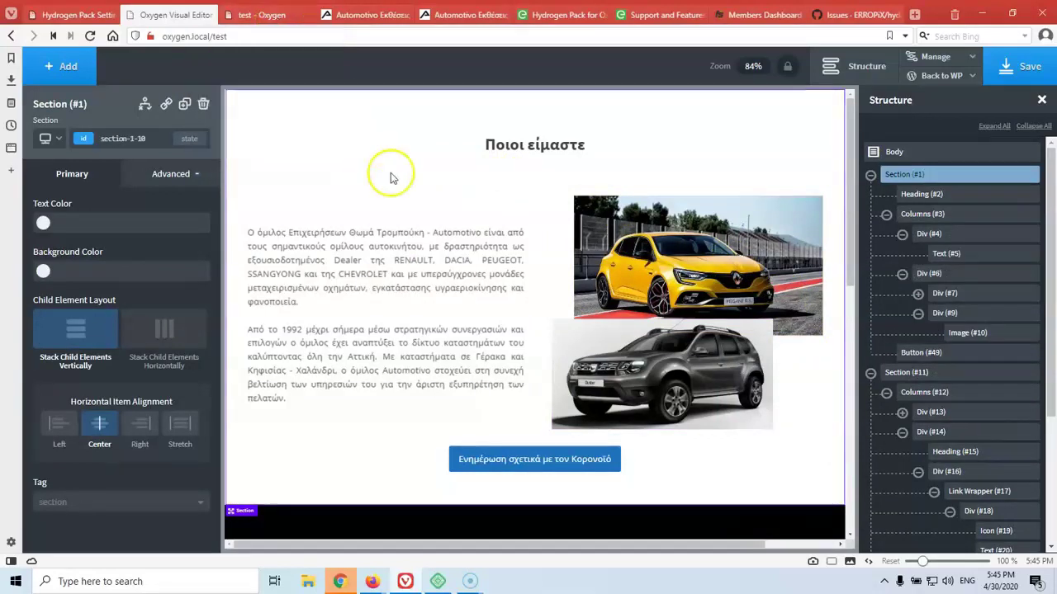
Select the Νέα heading in the Όμιλος Automotivo section and review the element shortcuts in the Hydrogen Pack settings.
scroll(483, 239, "down", 6)
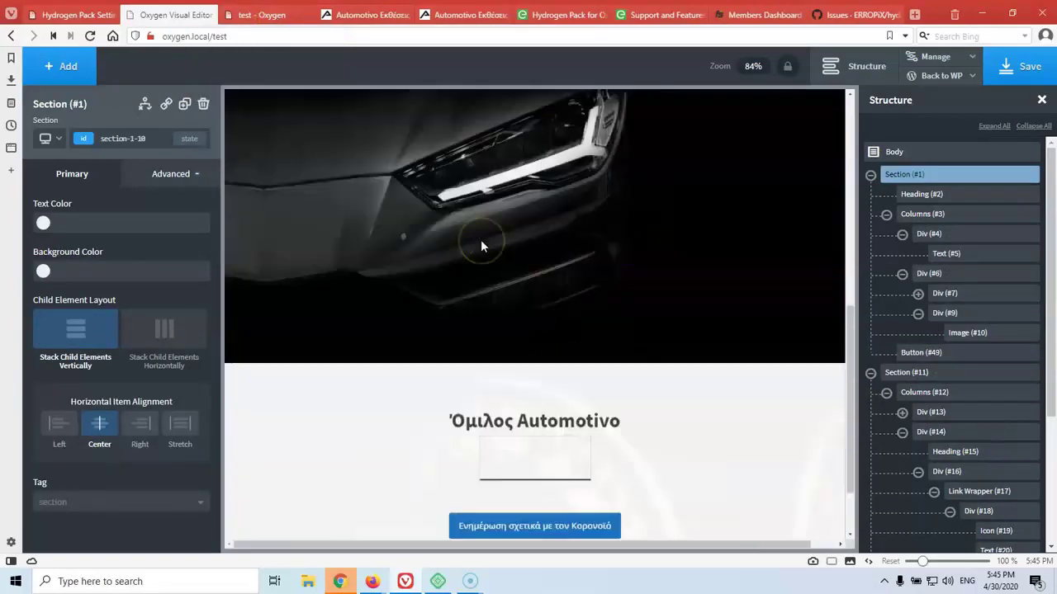
scroll(481, 239, "down", 1)
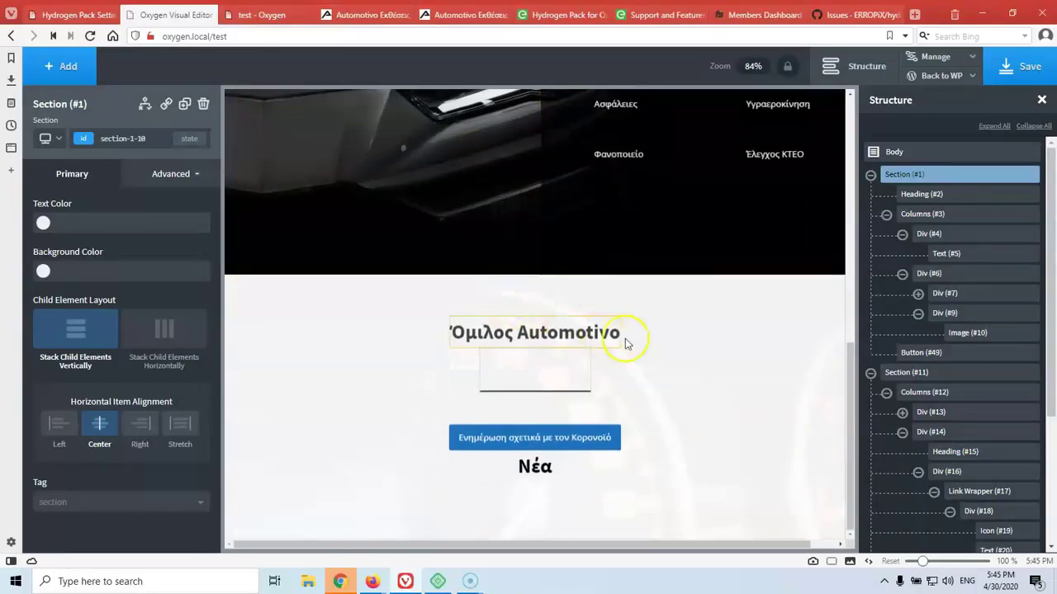
left_click(674, 347)
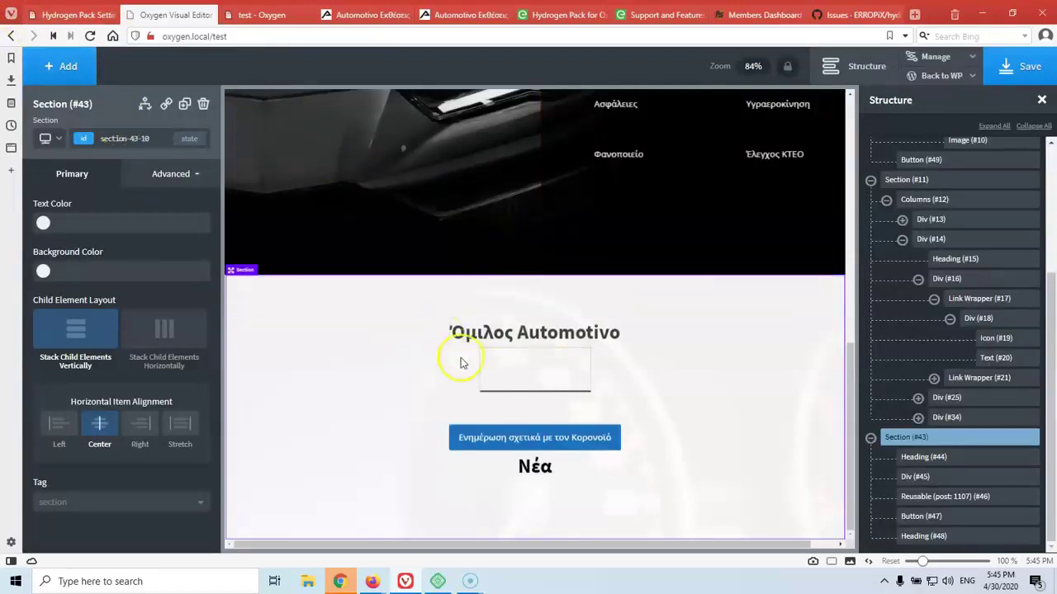
left_click(536, 466)
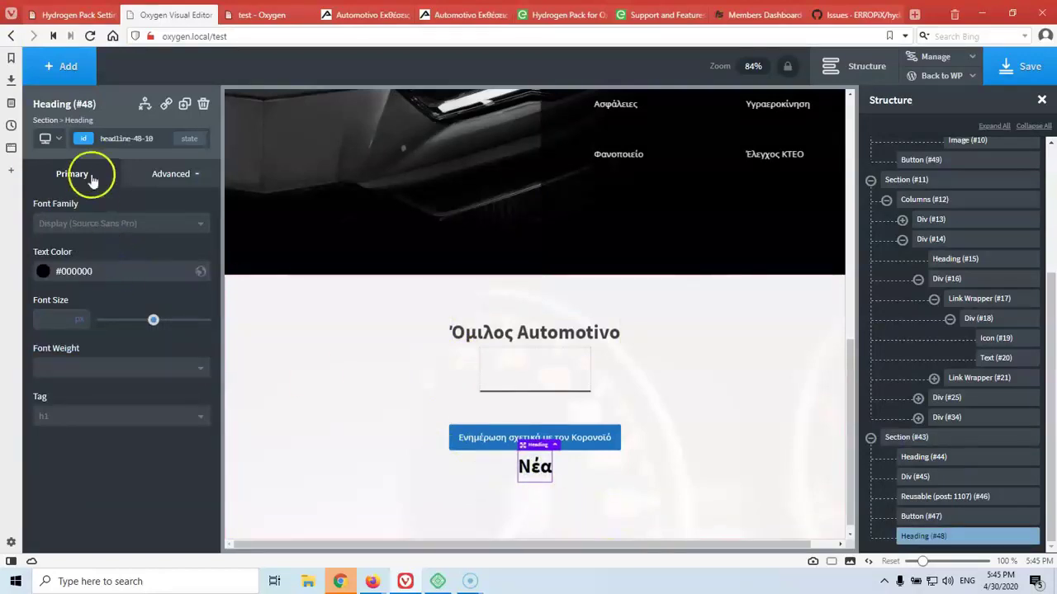
left_click(71, 14)
scroll(314, 306, "down", 4)
scroll(314, 306, "down", 10)
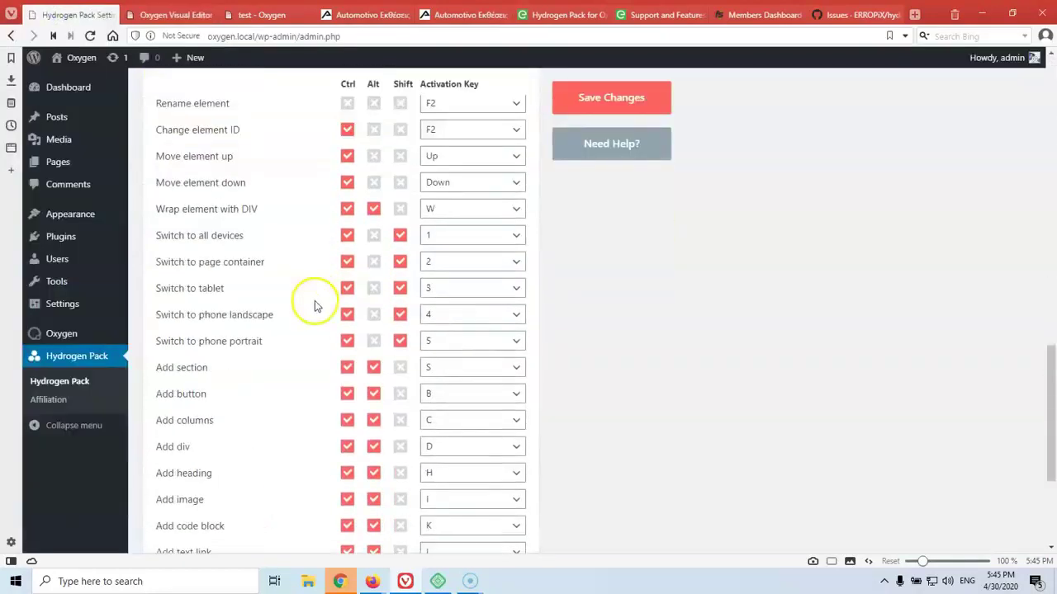
scroll(314, 305, "up", 1)
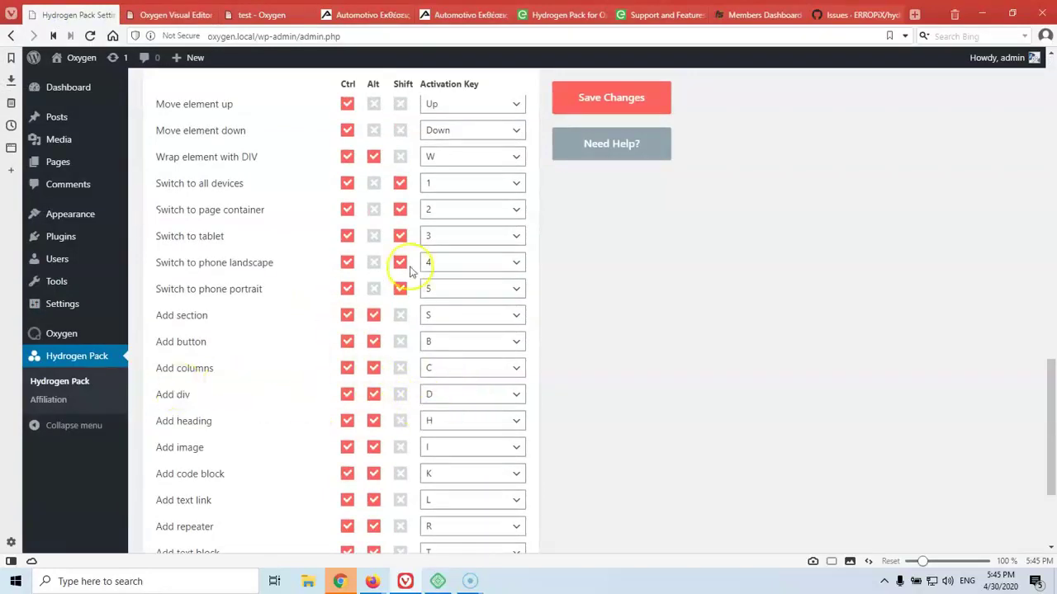
In the test page's editor, add a div below the Νέα heading and insert 50:50 columns inside it.
left_click(353, 15)
left_click(259, 17)
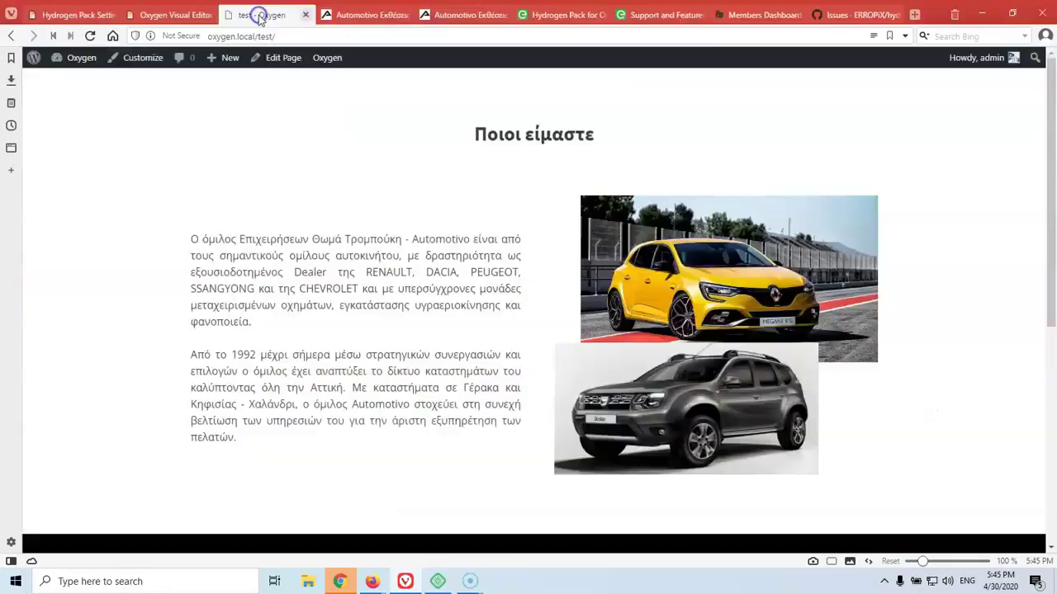
left_click(175, 15)
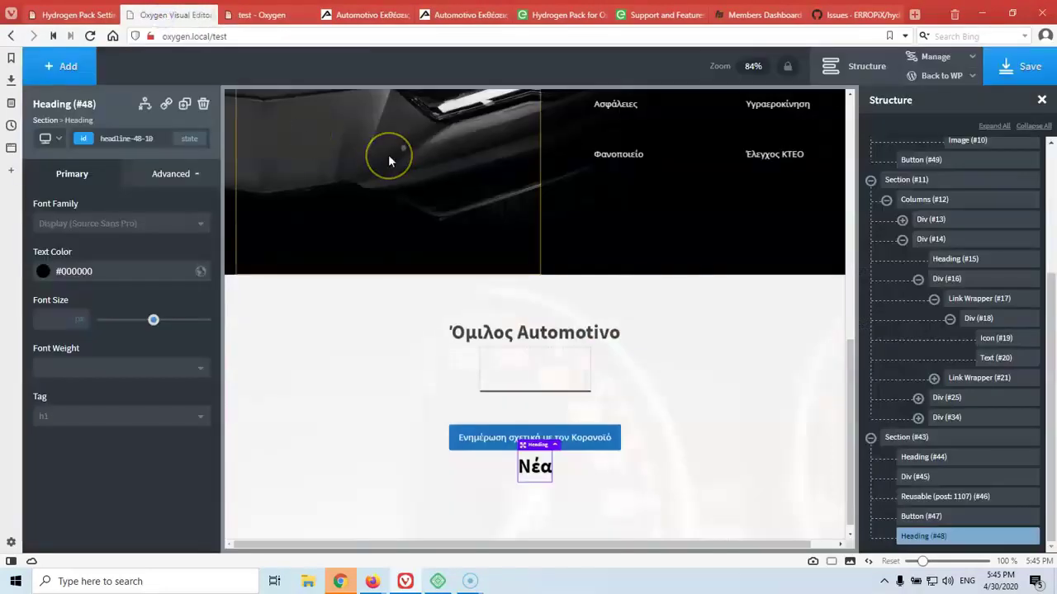
key("shift+d")
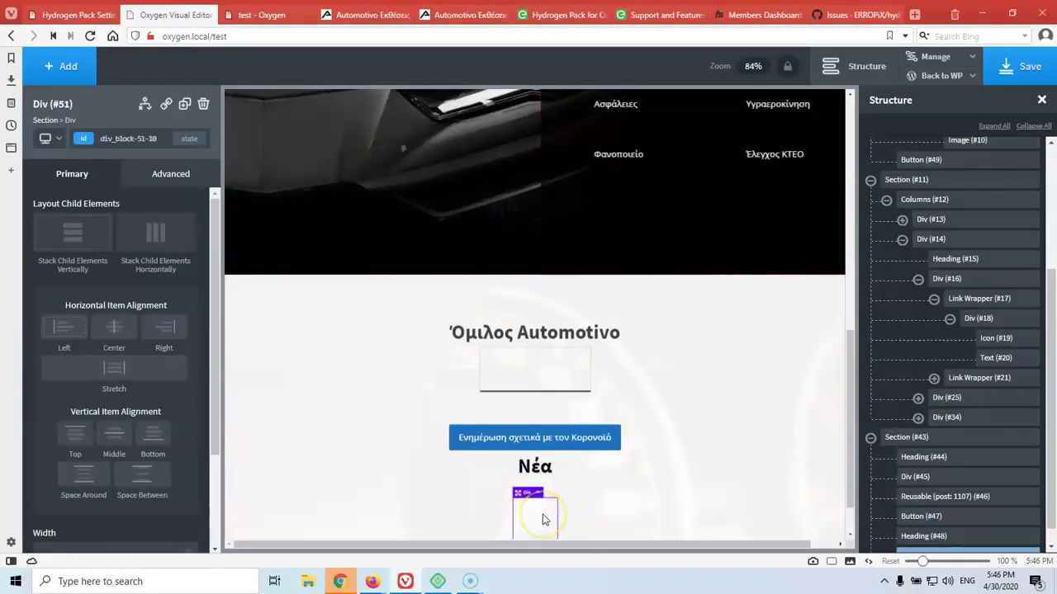
key("shift+c")
scroll(555, 450, "down", 1)
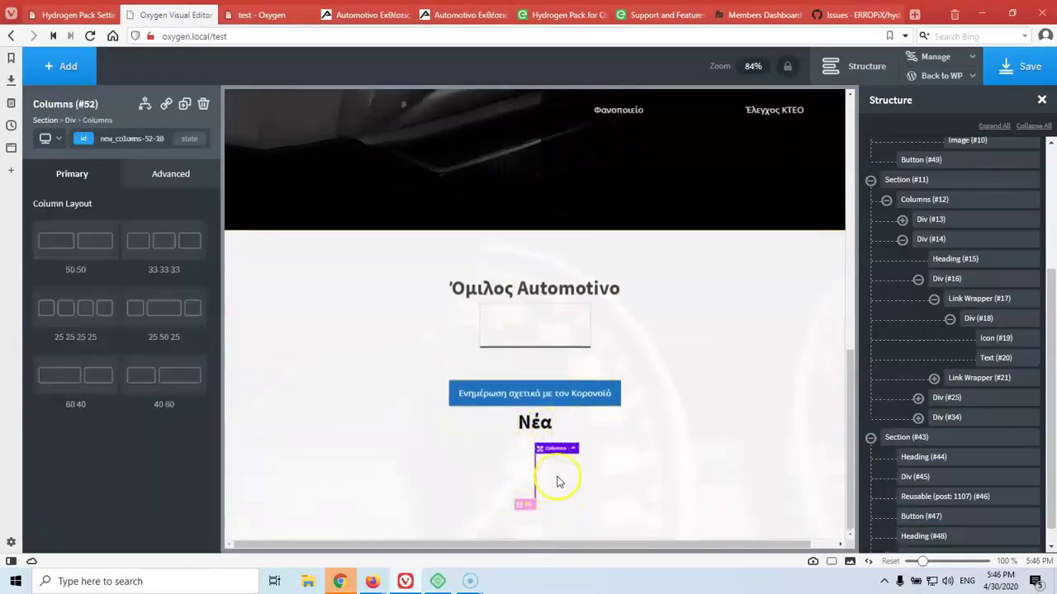
left_click(75, 240)
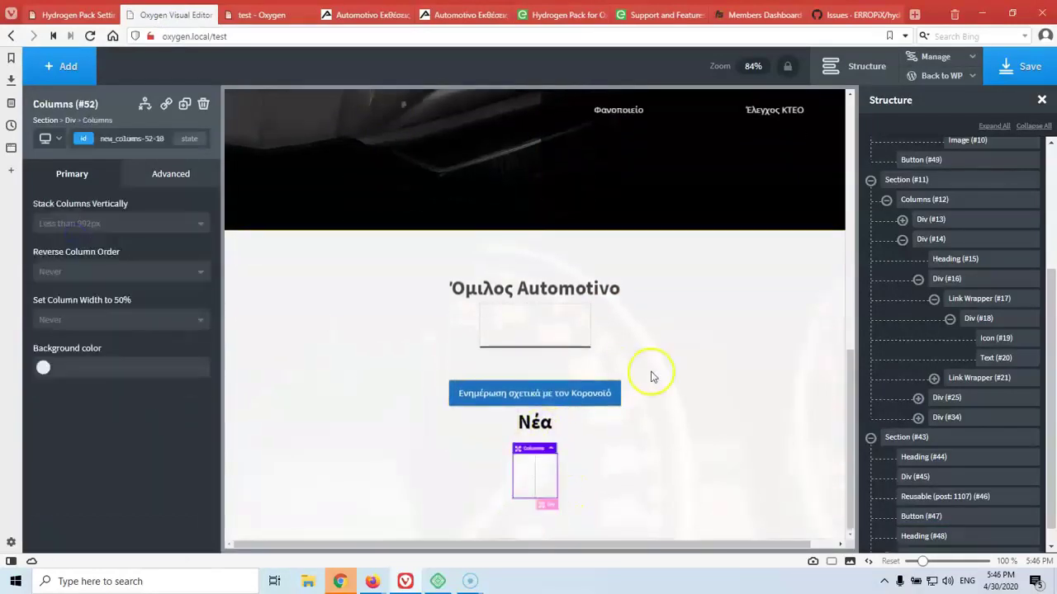
Add a new heading and a text block directly below the Όμιλος Automotivo heading.
left_click(535, 260)
left_click(535, 289)
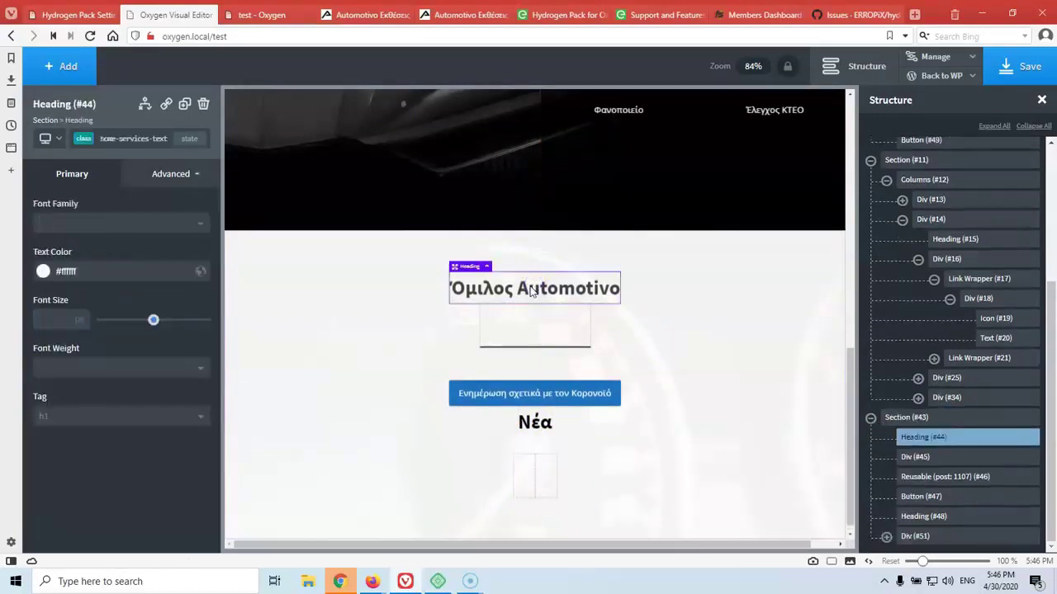
key("h")
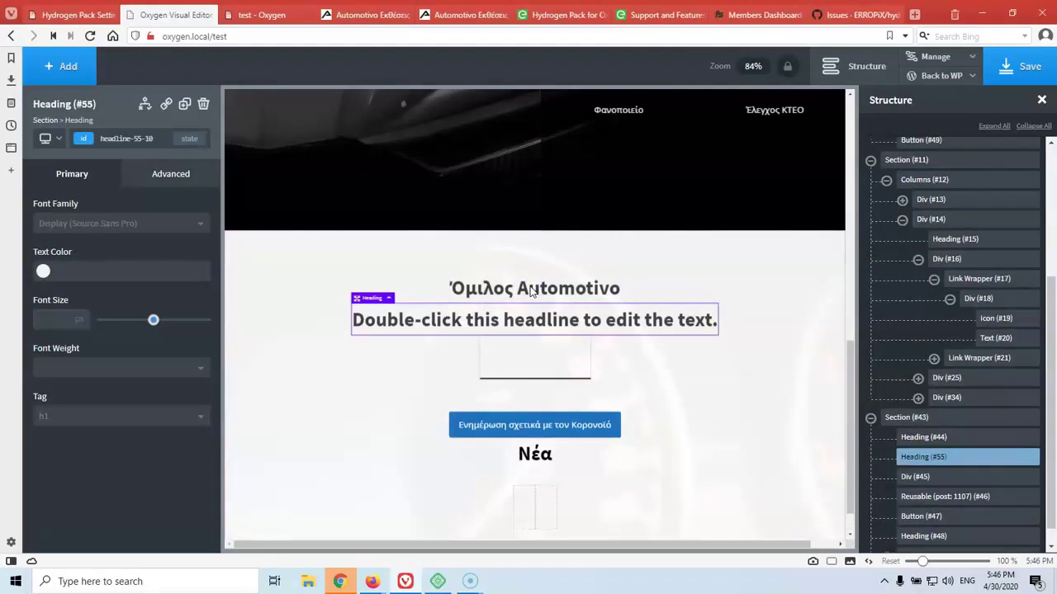
key("t")
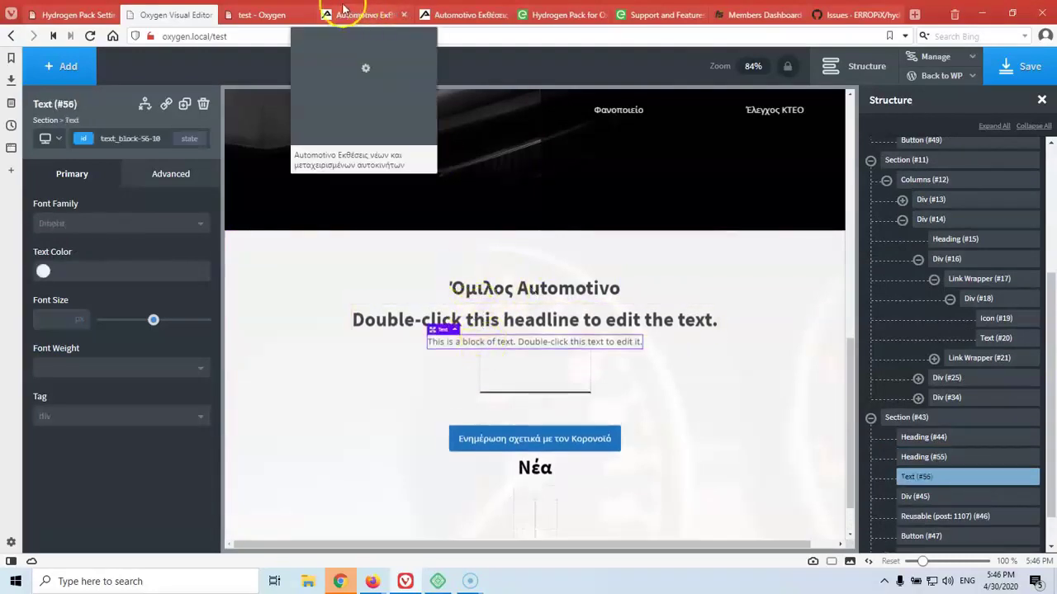
Review the device-switching and element-adding shortcuts in the Hydrogen Pack settings through to the end of the list.
left_click(81, 16)
scroll(276, 300, "down", 3)
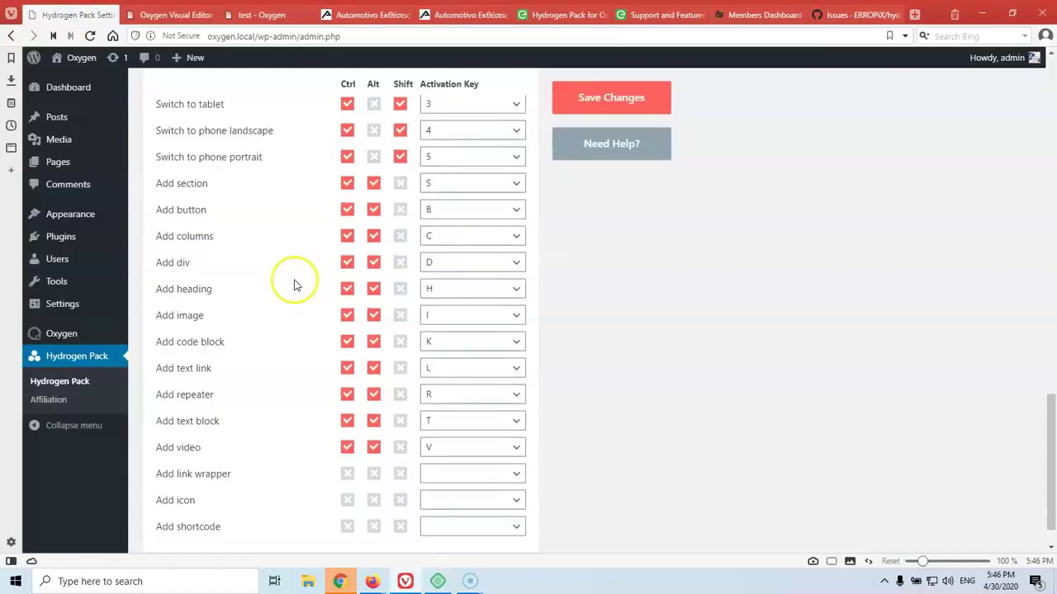
scroll(256, 331, "up", 3)
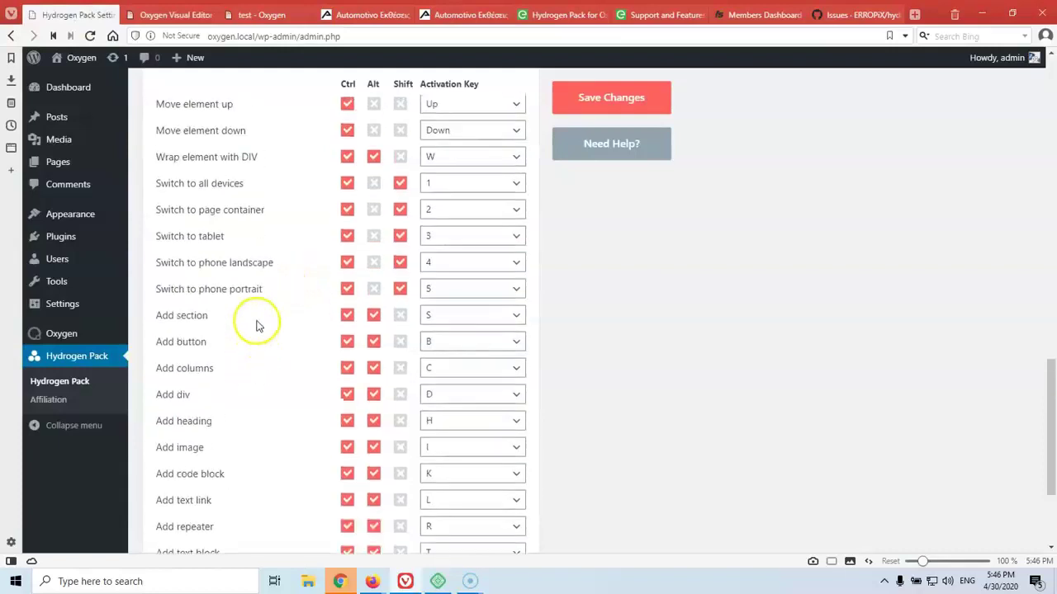
scroll(256, 321, "up", 3)
scroll(256, 322, "down", 7)
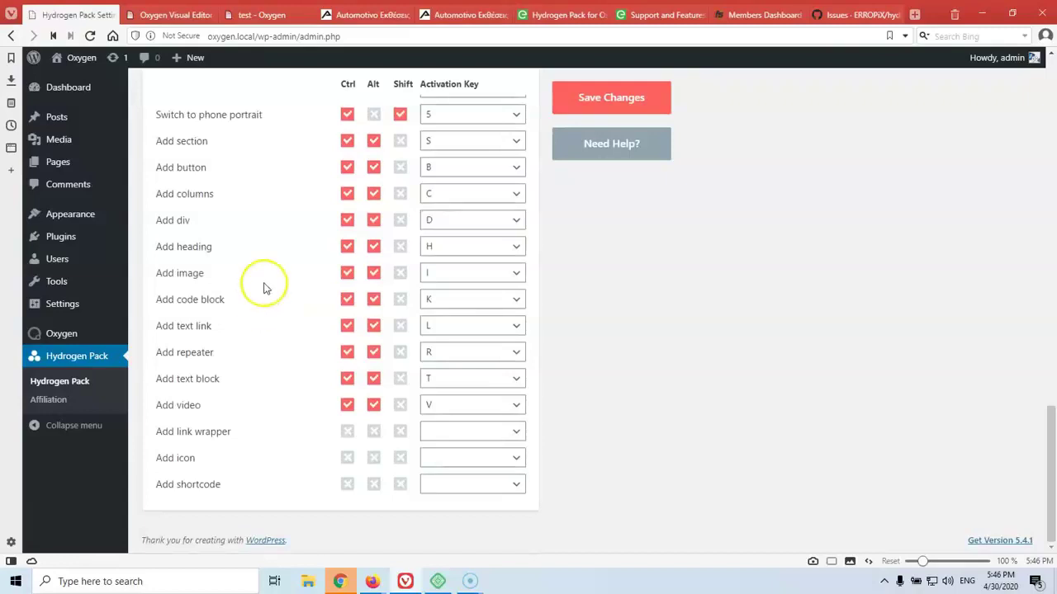
Open the show/hide conditions of the Όμιλος Automotivo heading in the test page's editor.
left_click(268, 15)
left_click(201, 14)
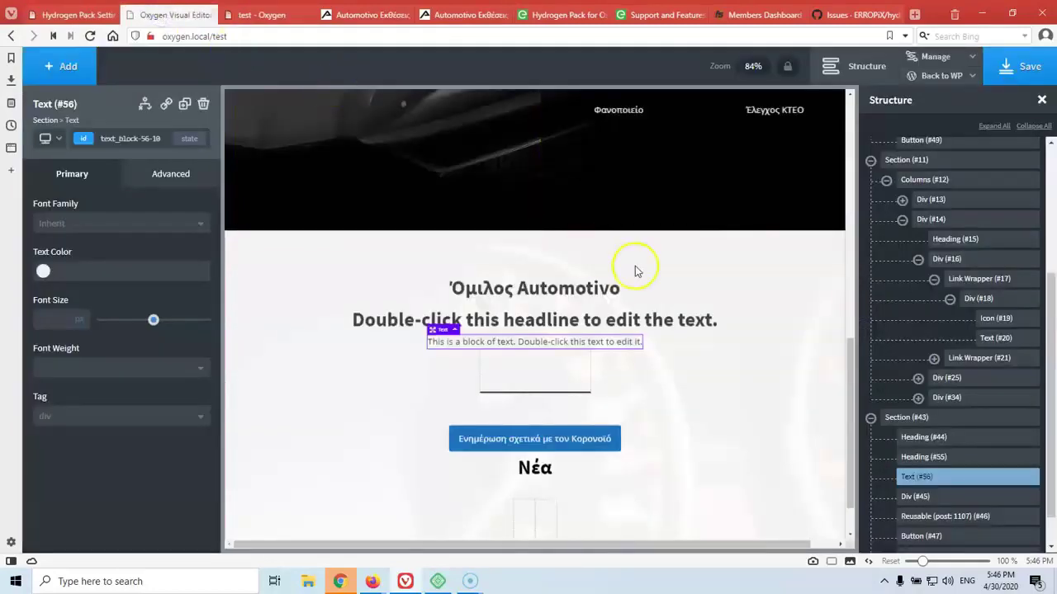
left_click(520, 290)
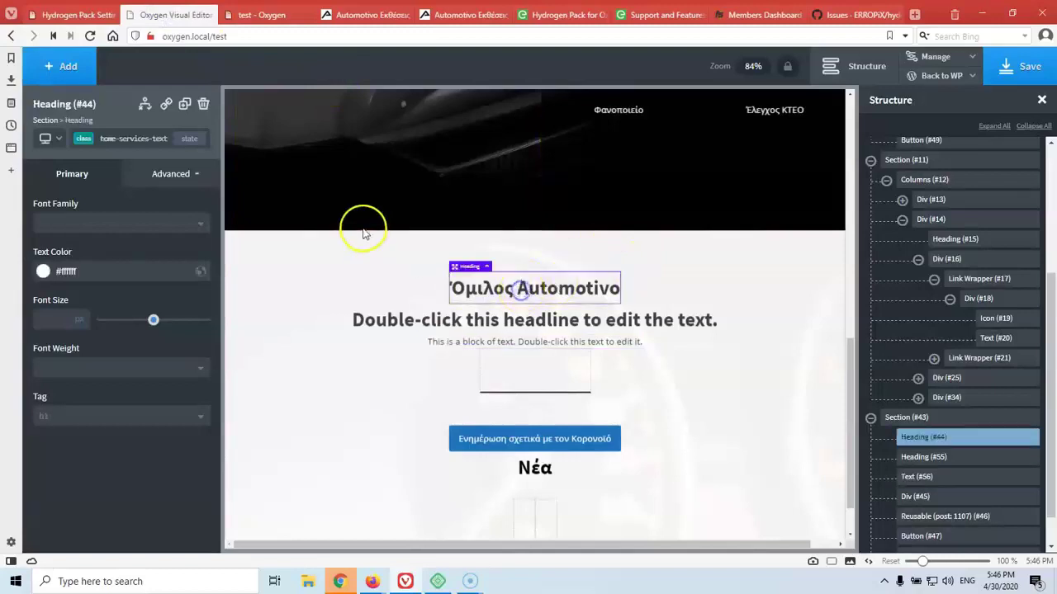
left_click(146, 104)
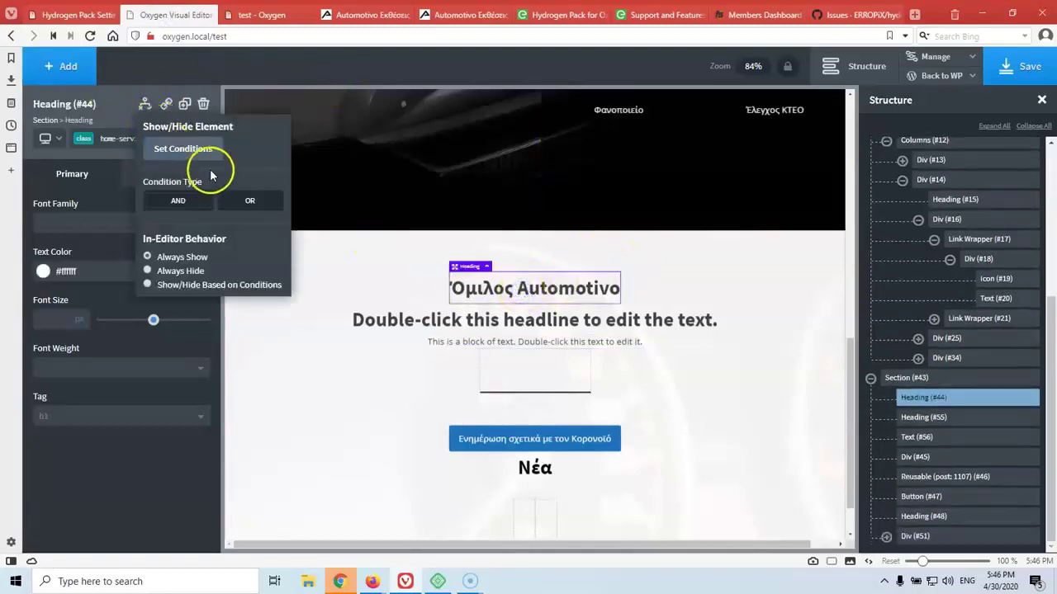
left_click(189, 149)
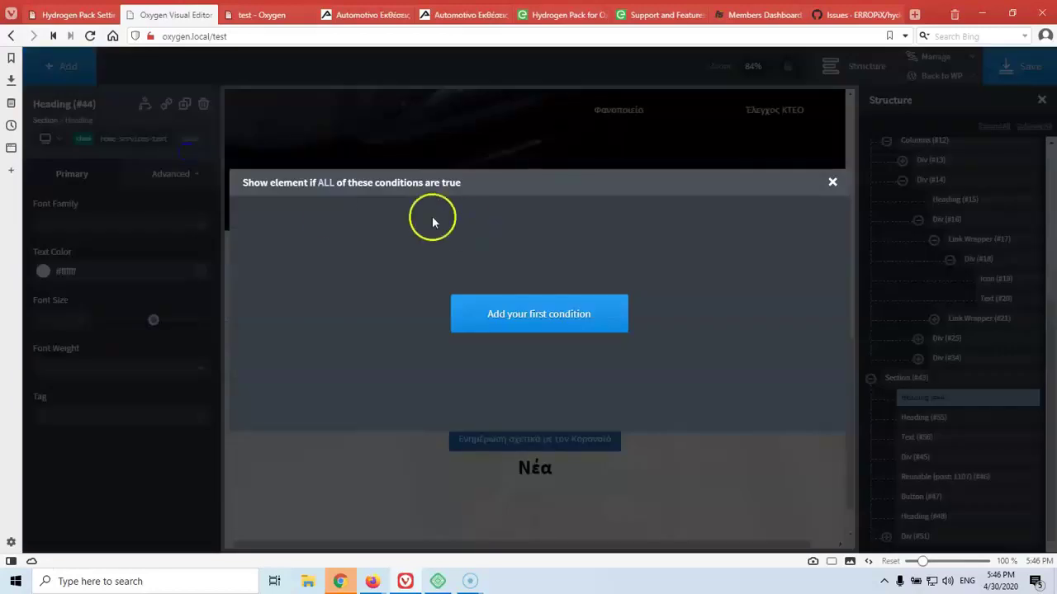
Toggle the heading's condition matching between ALL and ANY, ending on ALL.
left_click(321, 183)
left_click(324, 183)
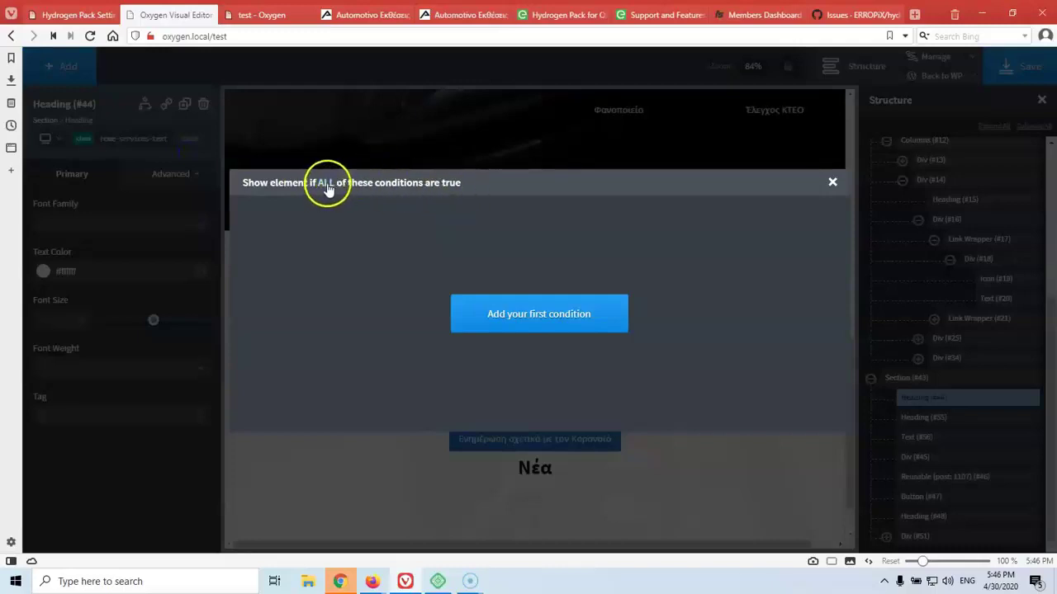
left_click(327, 184)
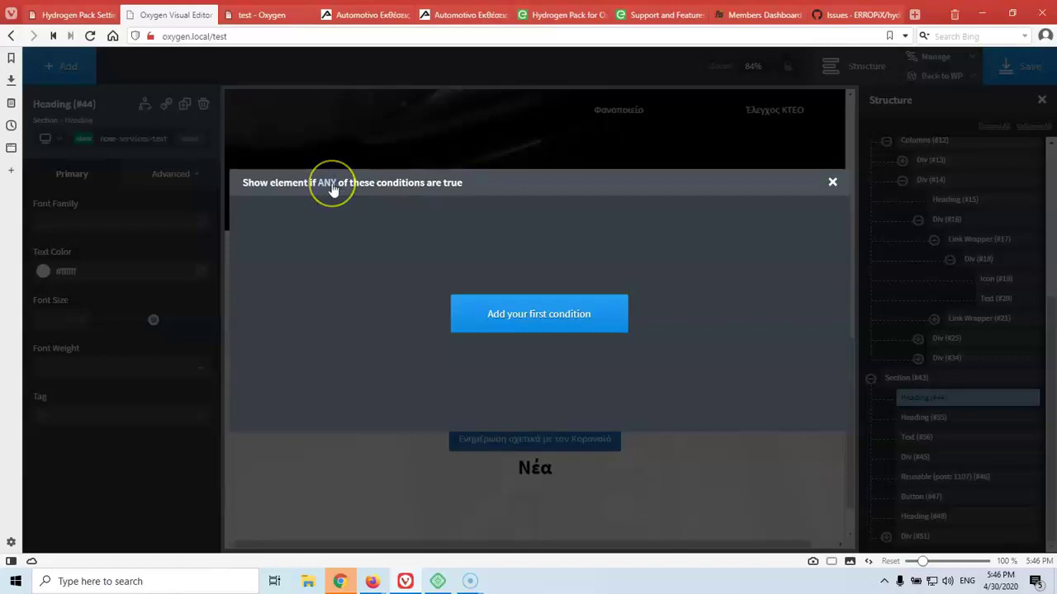
left_click(329, 188)
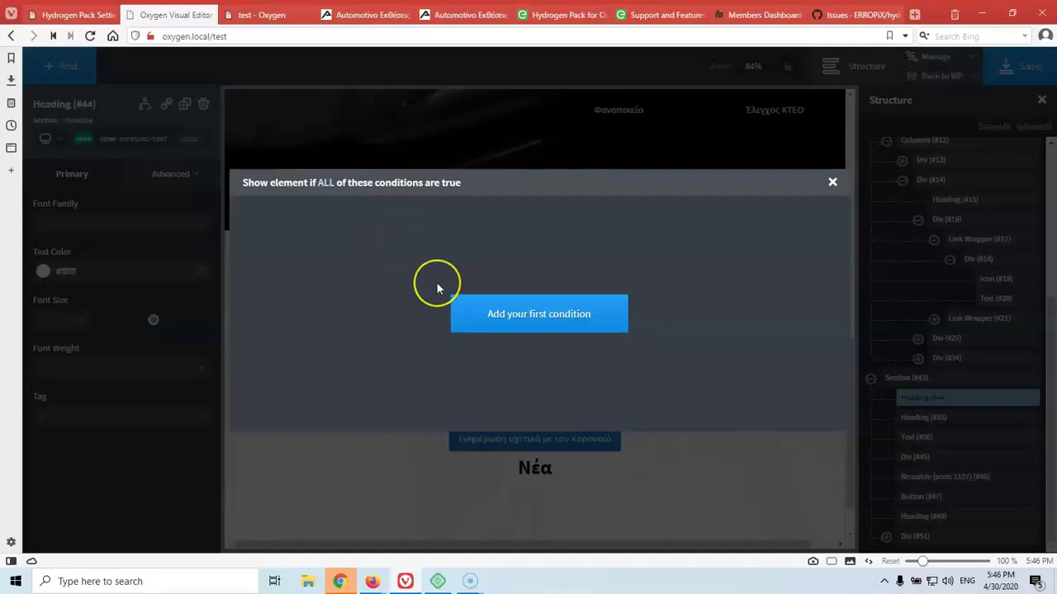
Set the Όμιλος Automotivo heading's condition matching to ANY and add a first condition based on # of posts.
left_click(326, 183)
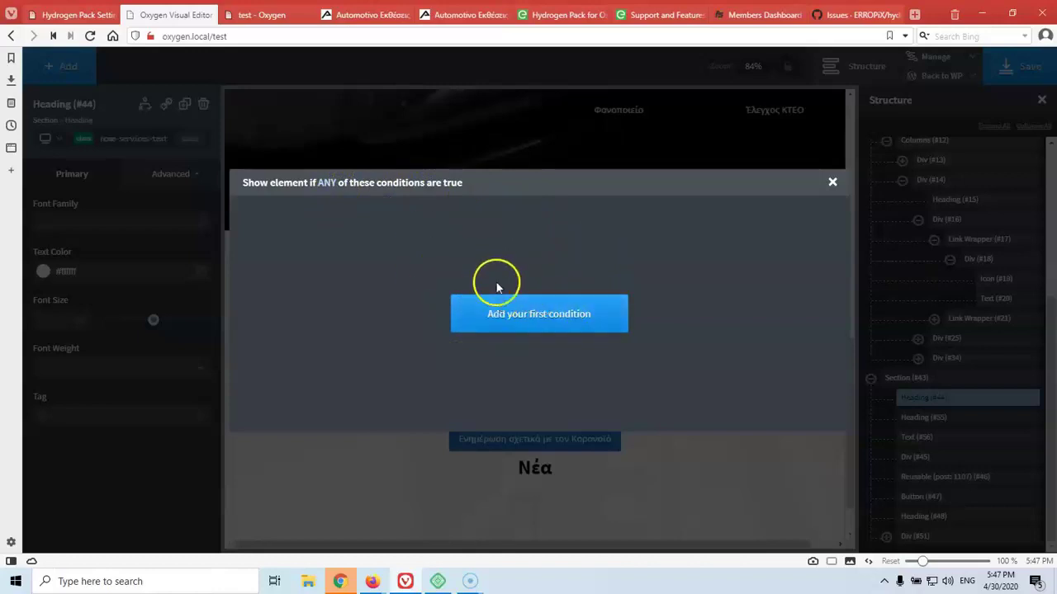
left_click(530, 320)
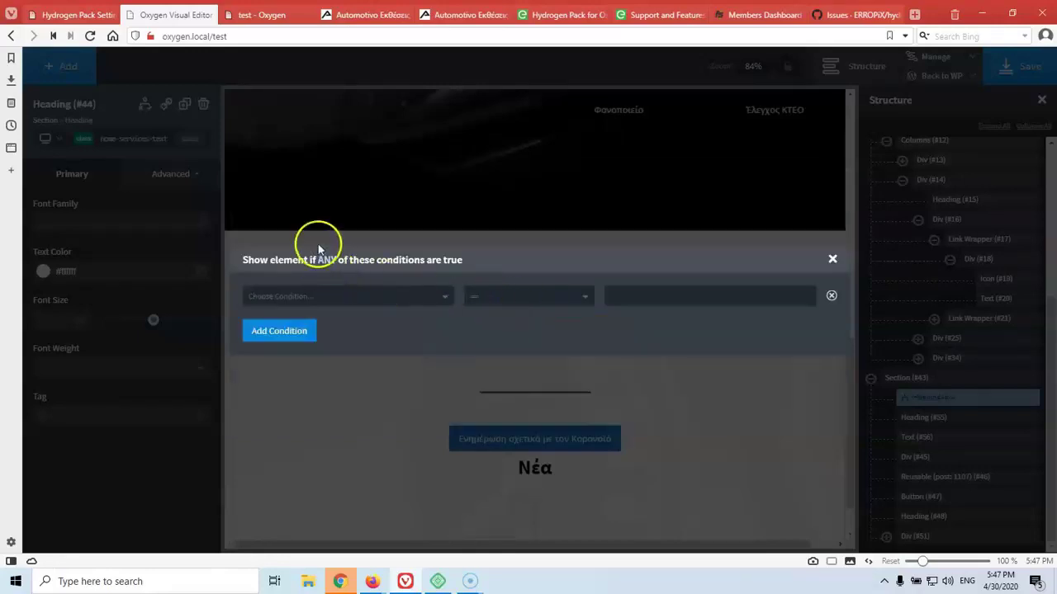
left_click(383, 302)
scroll(374, 330, "down", 10)
scroll(374, 334, "up", 10)
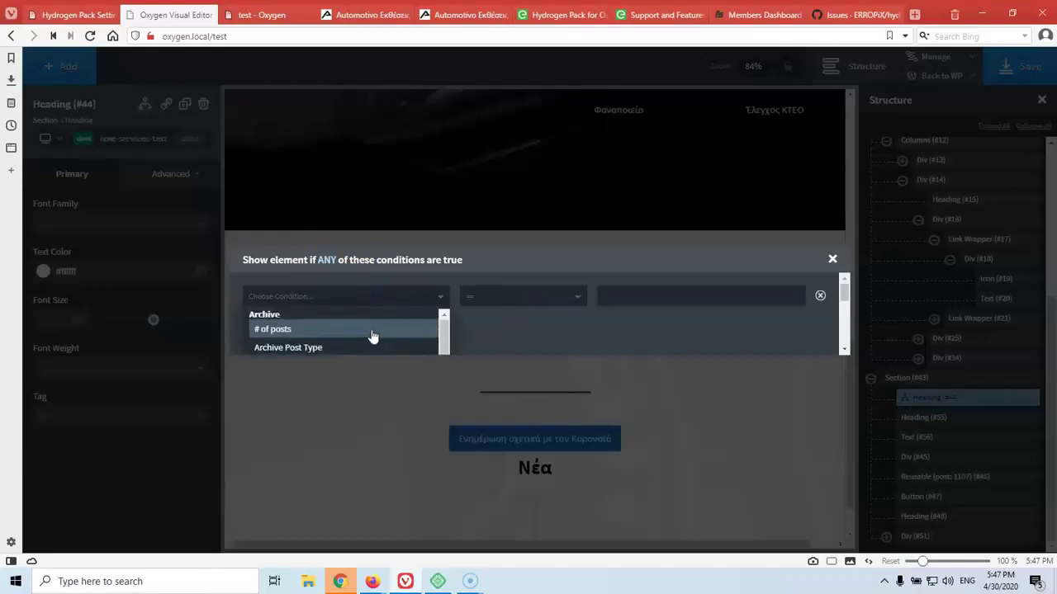
left_click(373, 330)
Add four more blank condition rows and browse the condition types available for the # of posts row.
left_click(279, 340)
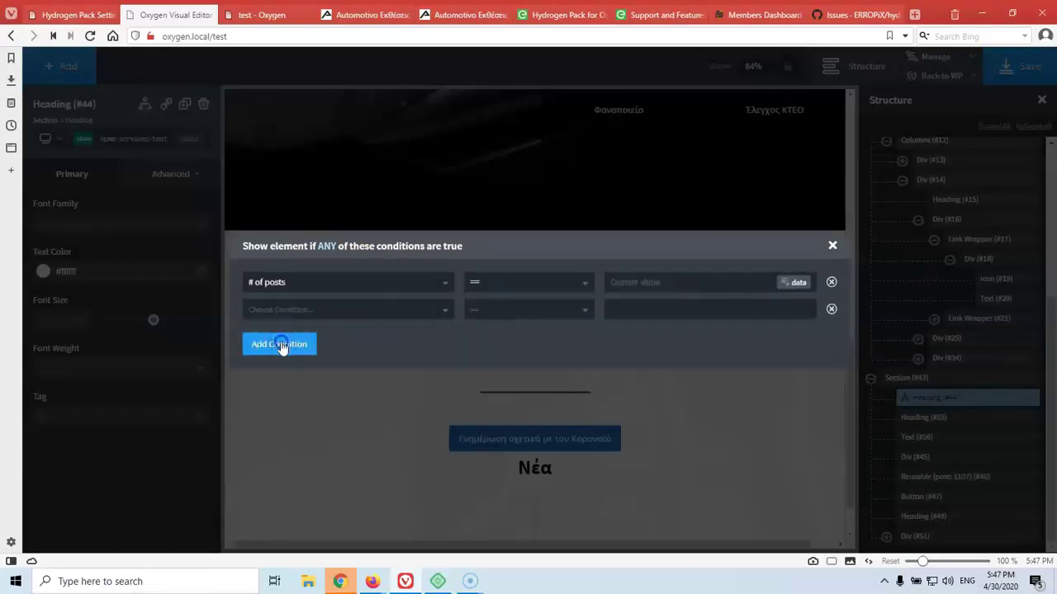
left_click(282, 348)
left_click(285, 363)
left_click(286, 373)
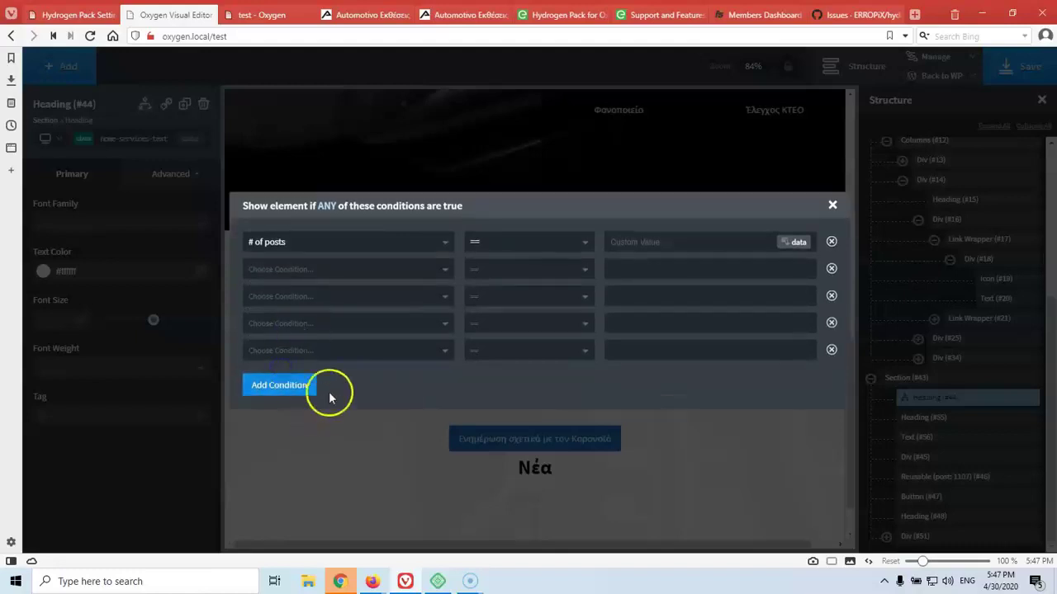
left_click(363, 246)
scroll(357, 355, "down", 10)
scroll(365, 354, "up", 10)
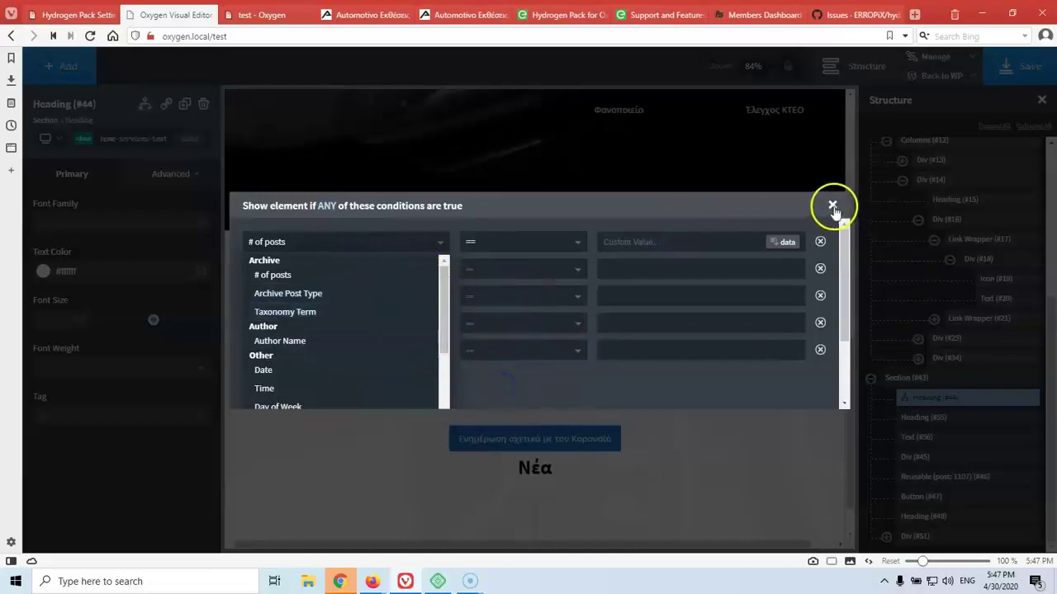
Remove every condition from the Όμιλος Automotivo heading and close the conditions dialog.
left_click(820, 241)
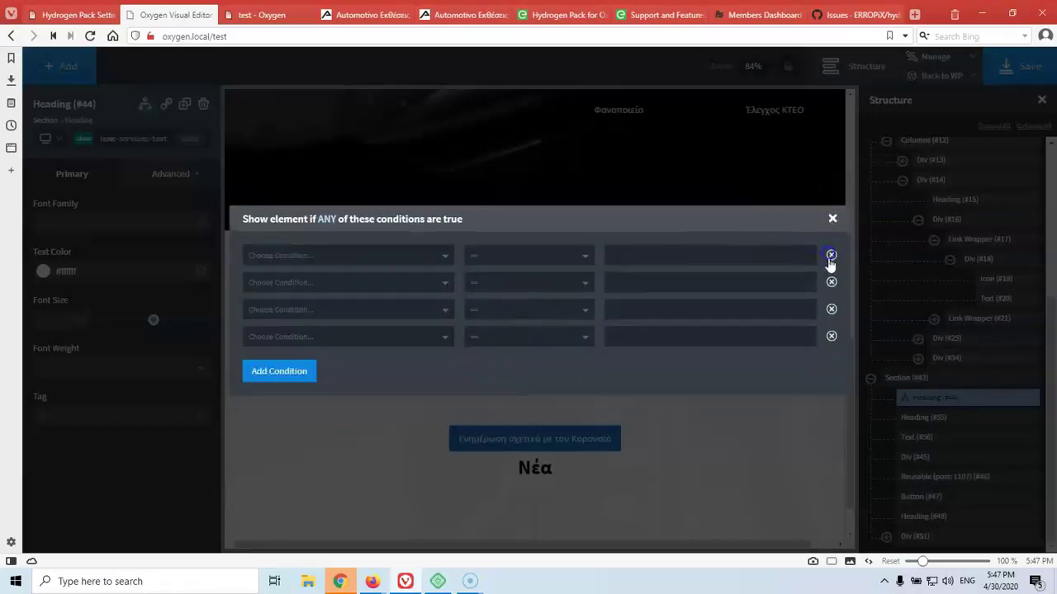
left_click(830, 257)
left_click(831, 272)
left_click(832, 286)
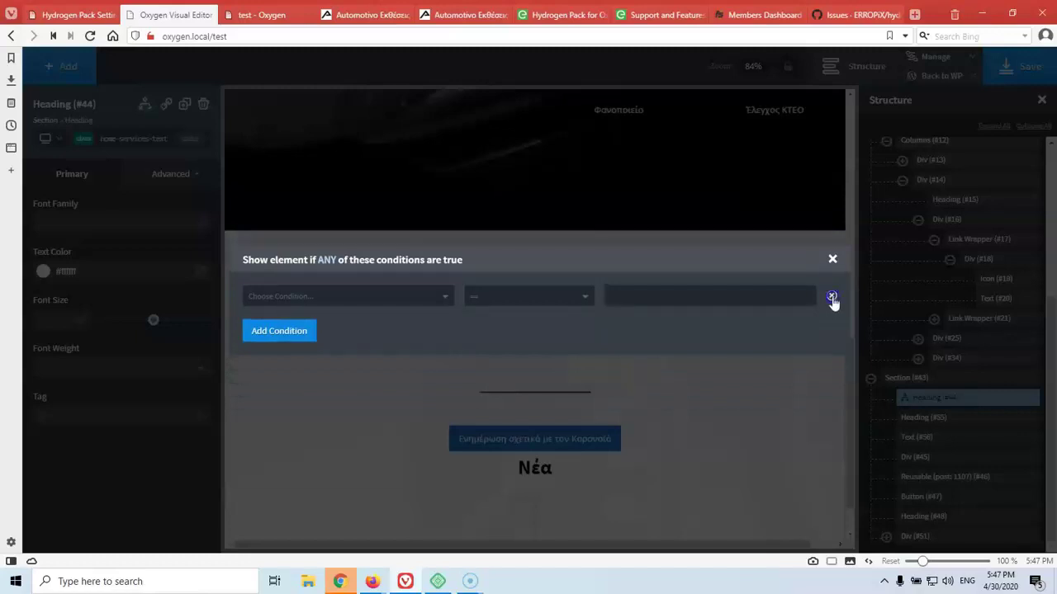
left_click(831, 297)
left_click(831, 179)
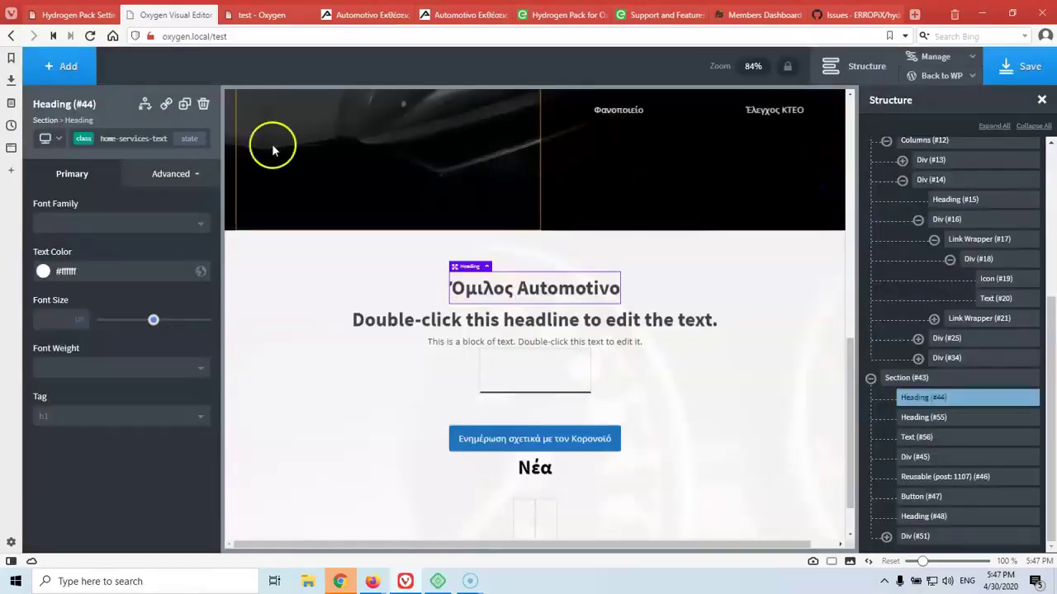
Switch to the automotivo.gr page editor and select the empty column div beside the Υπηρεσίες list.
left_click(258, 15)
left_click(351, 15)
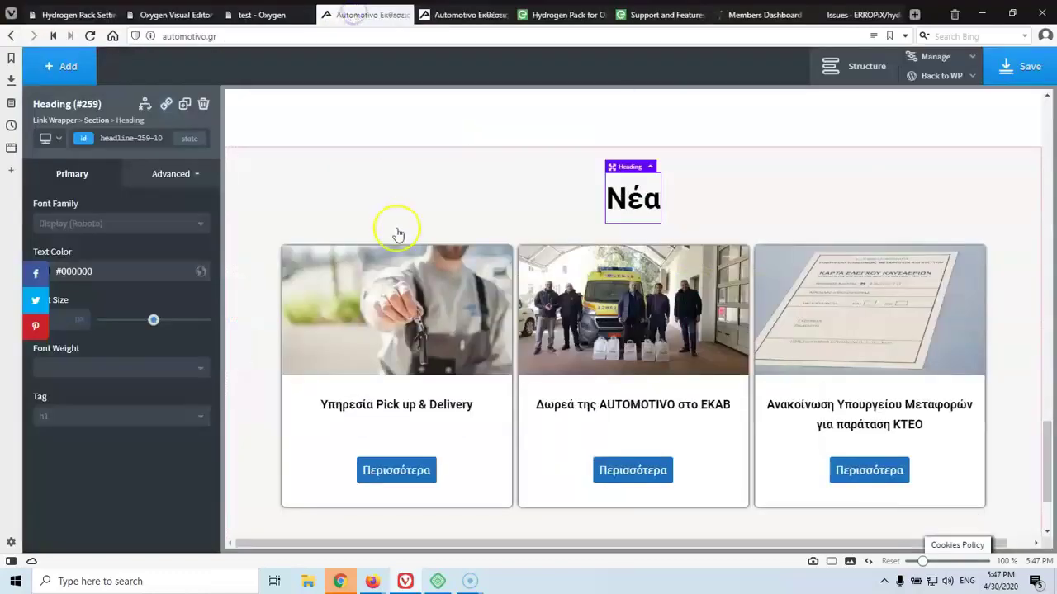
scroll(648, 251, "up", 10)
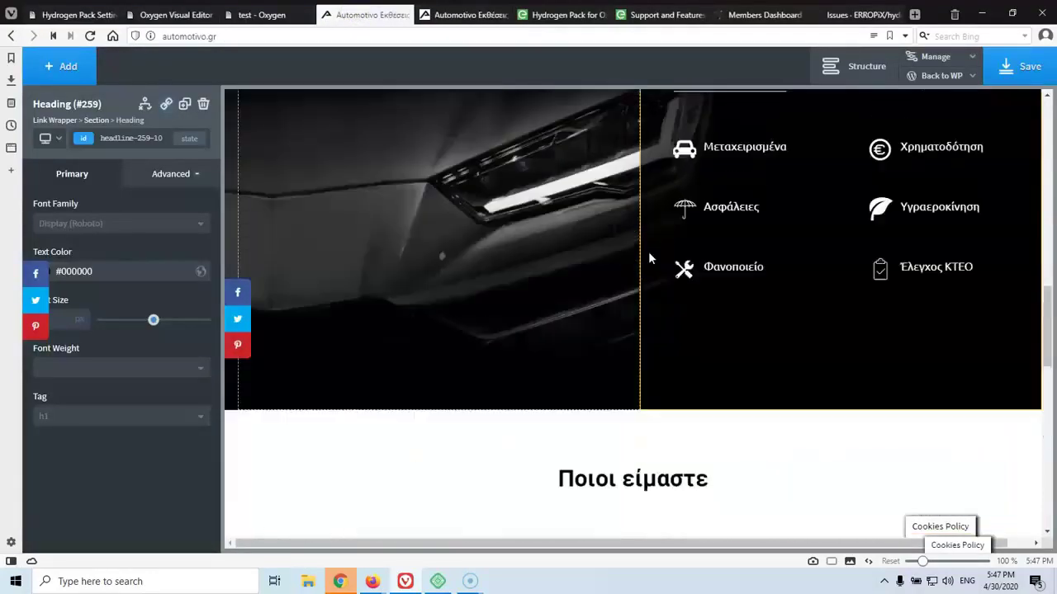
scroll(648, 251, "up", 3)
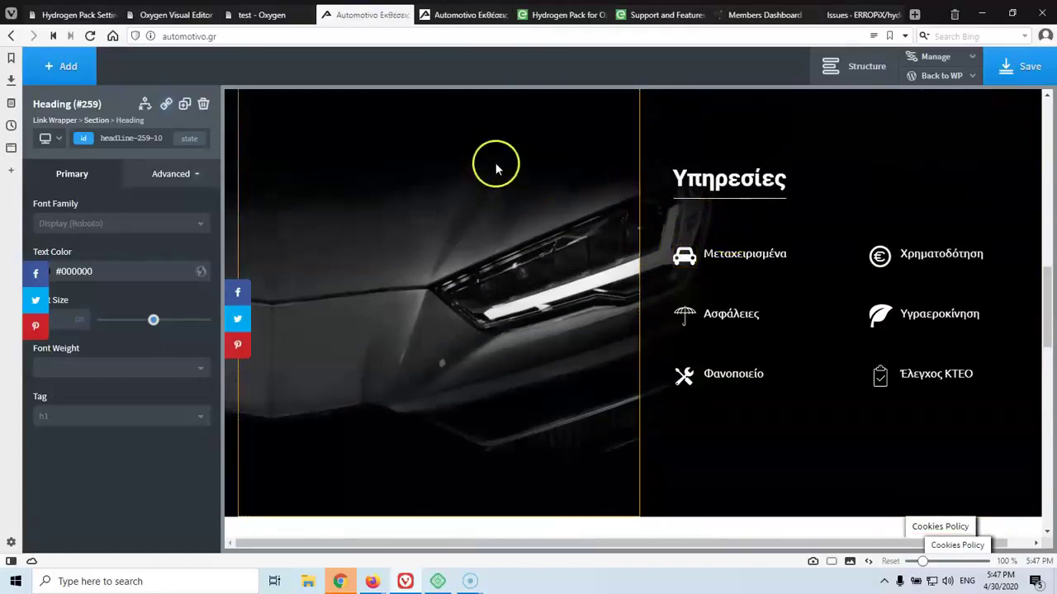
left_click(547, 386)
Show the system's installed keyboard languages, English (United States) and Greek, without switching the layout.
left_click(965, 581)
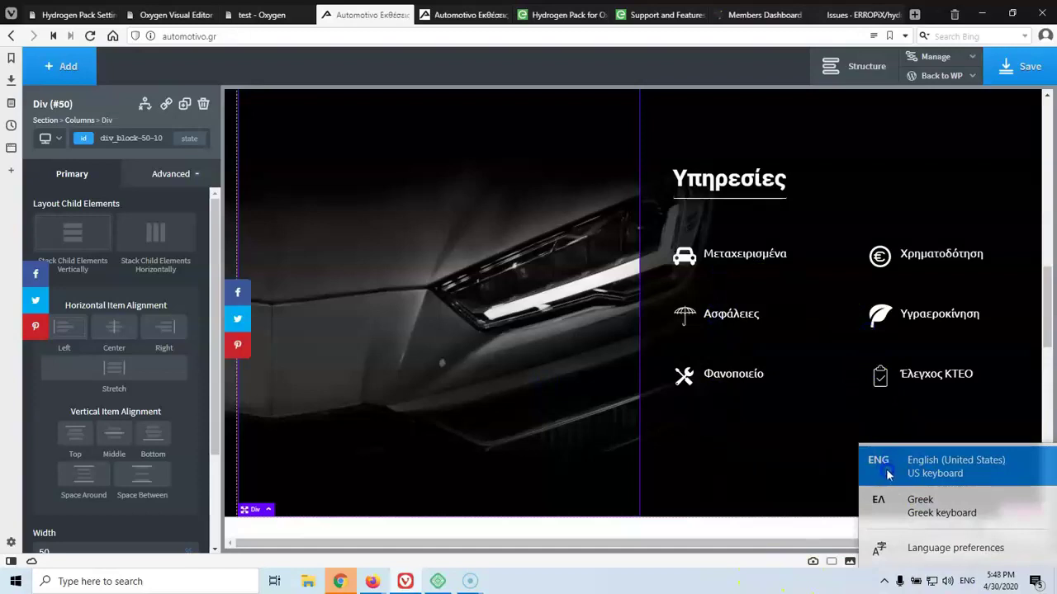
left_click(498, 312)
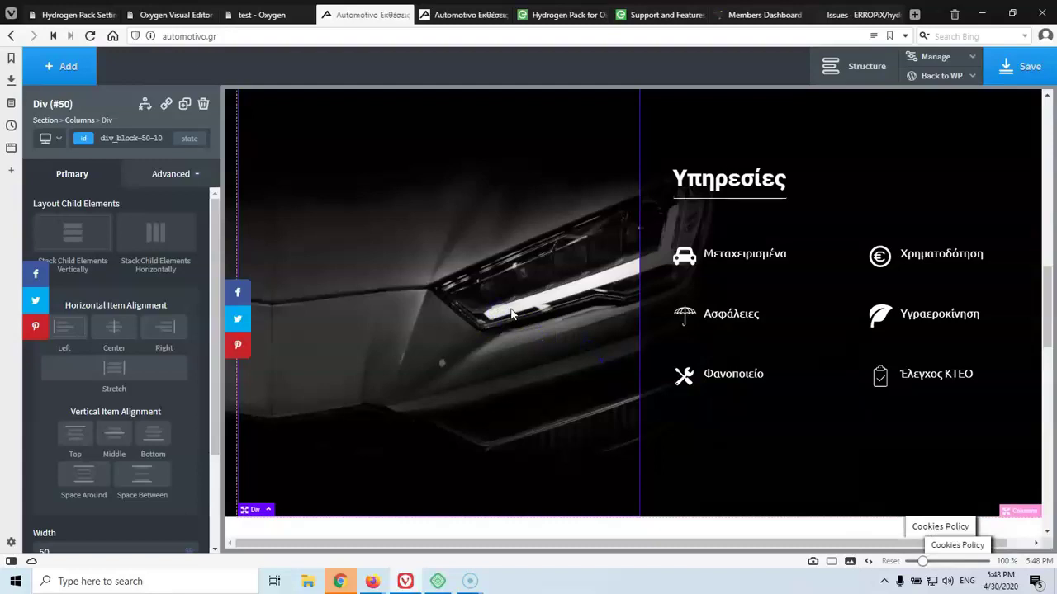
left_click(966, 581)
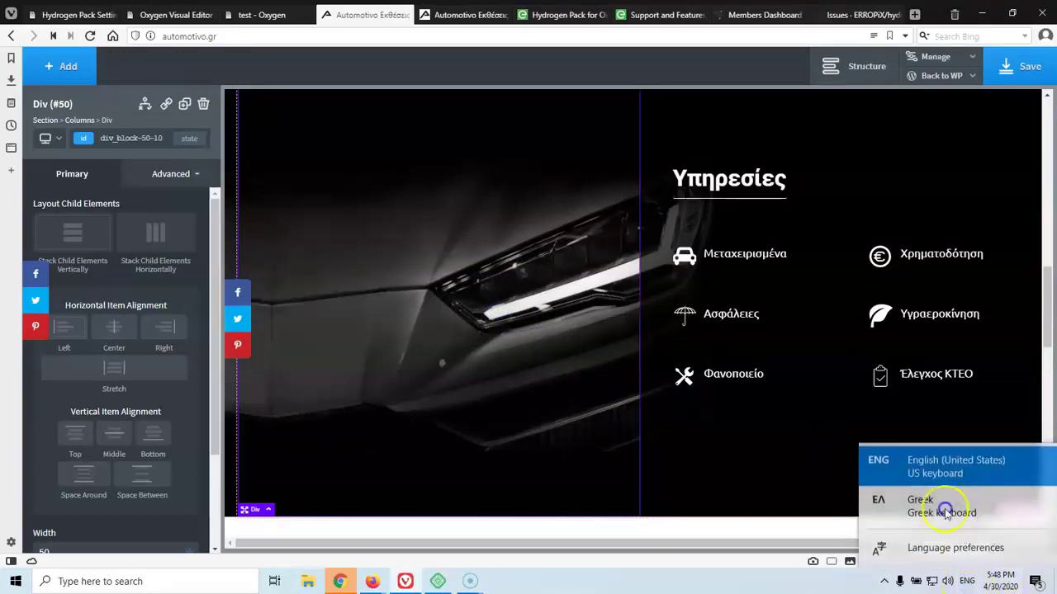
left_click(669, 471)
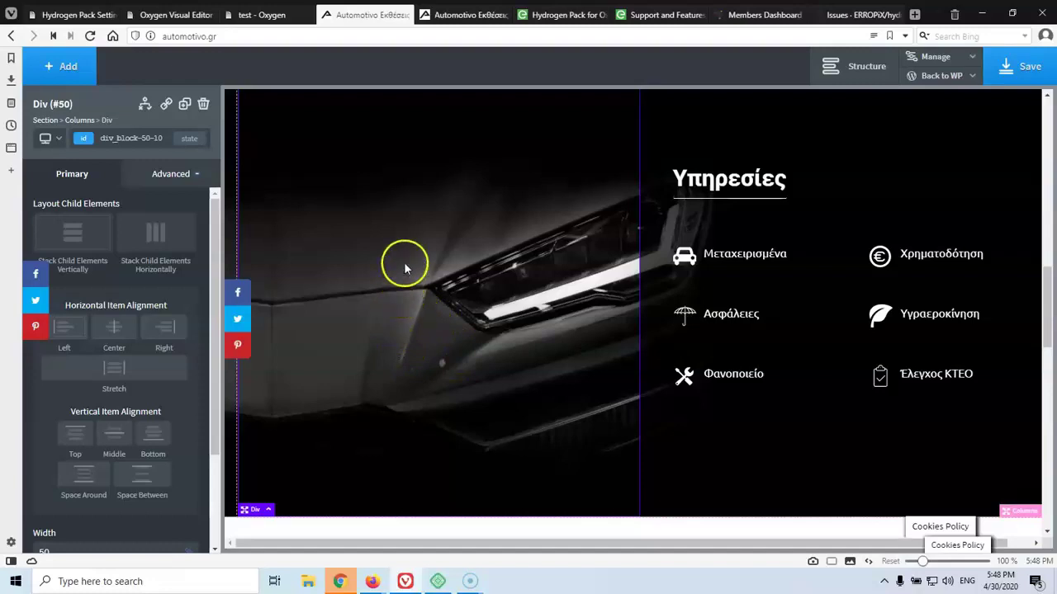
Return to the test page's editor and examine the indentation of the nested elements in the structure tree.
mouse_move(275, 21)
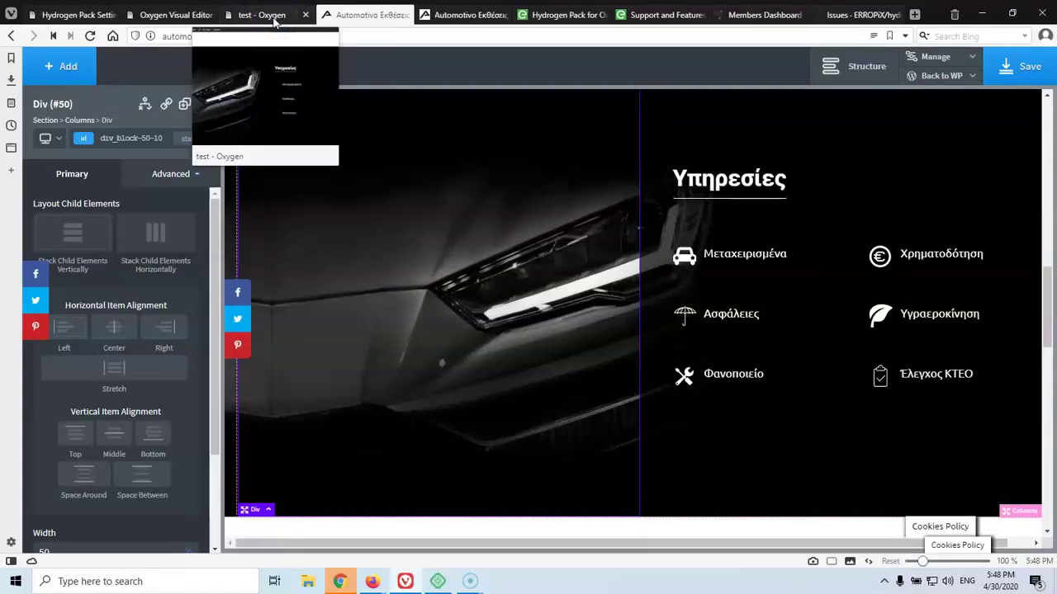
mouse_move(185, 22)
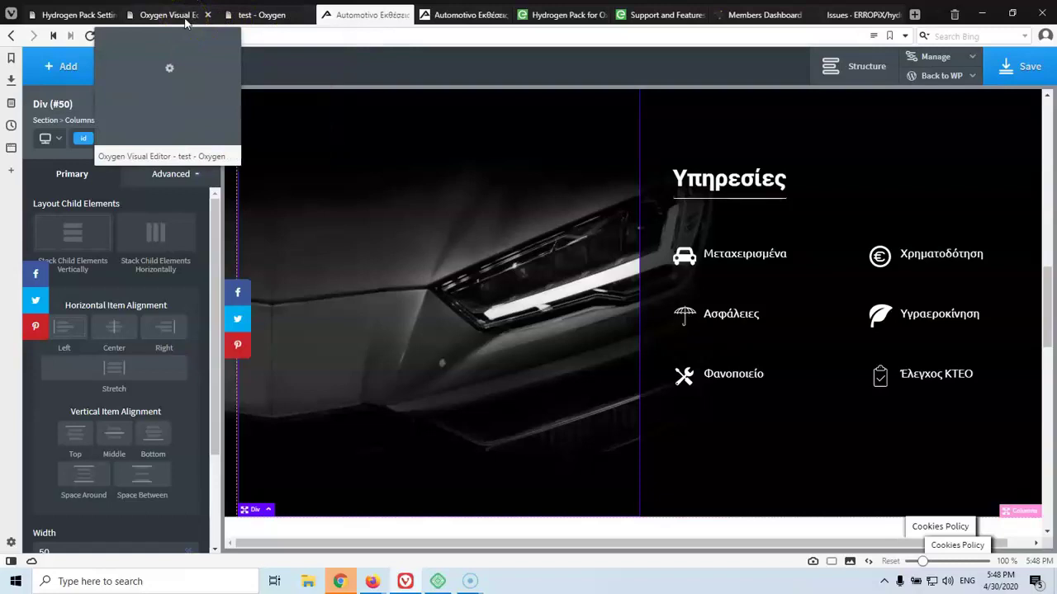
left_click(270, 16)
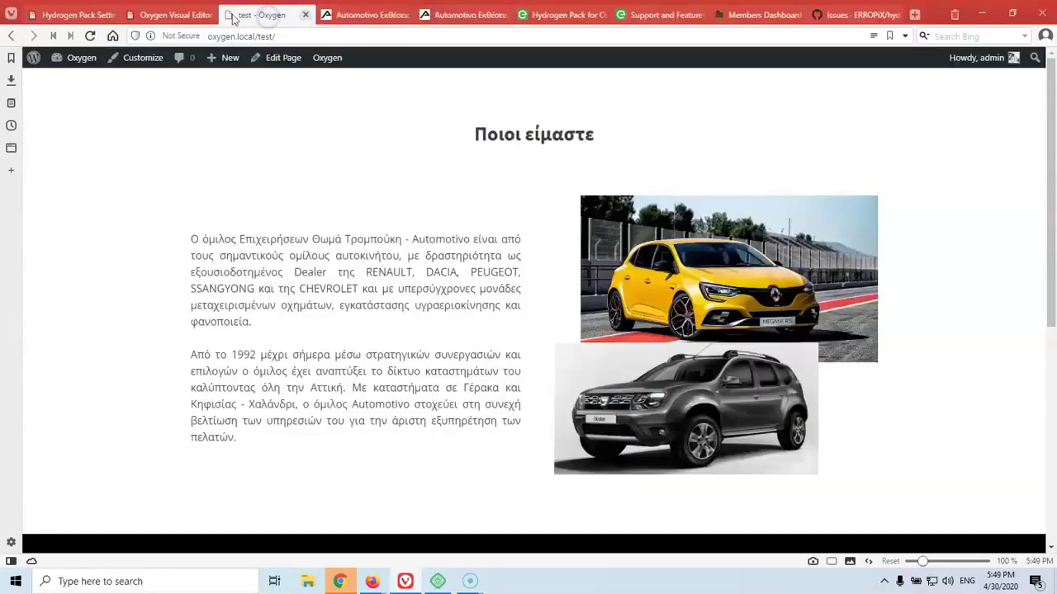
left_click(171, 15)
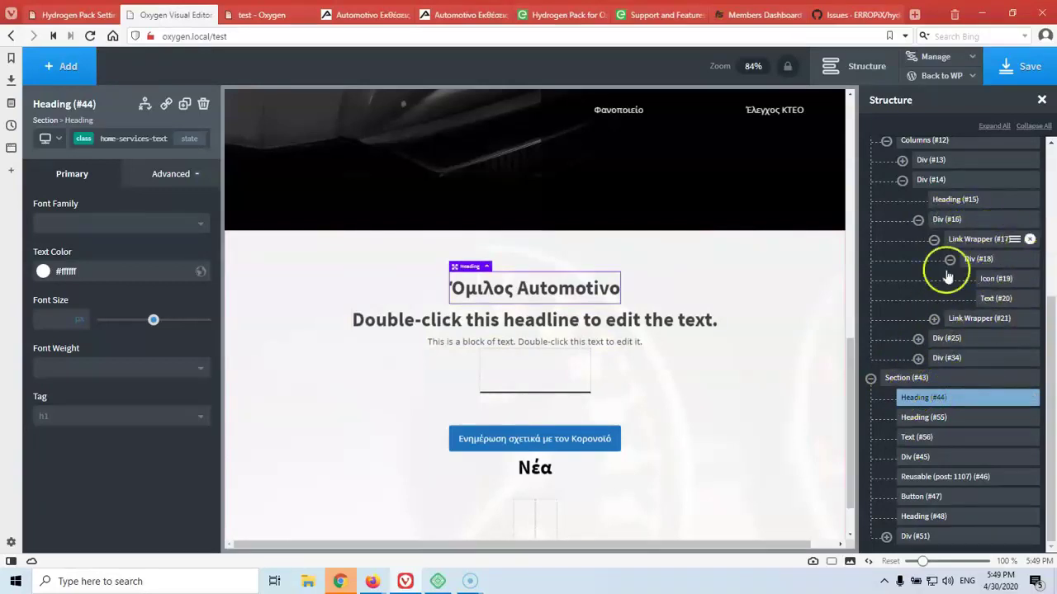
scroll(1023, 324, "up", 5)
scroll(1026, 320, "down", 4)
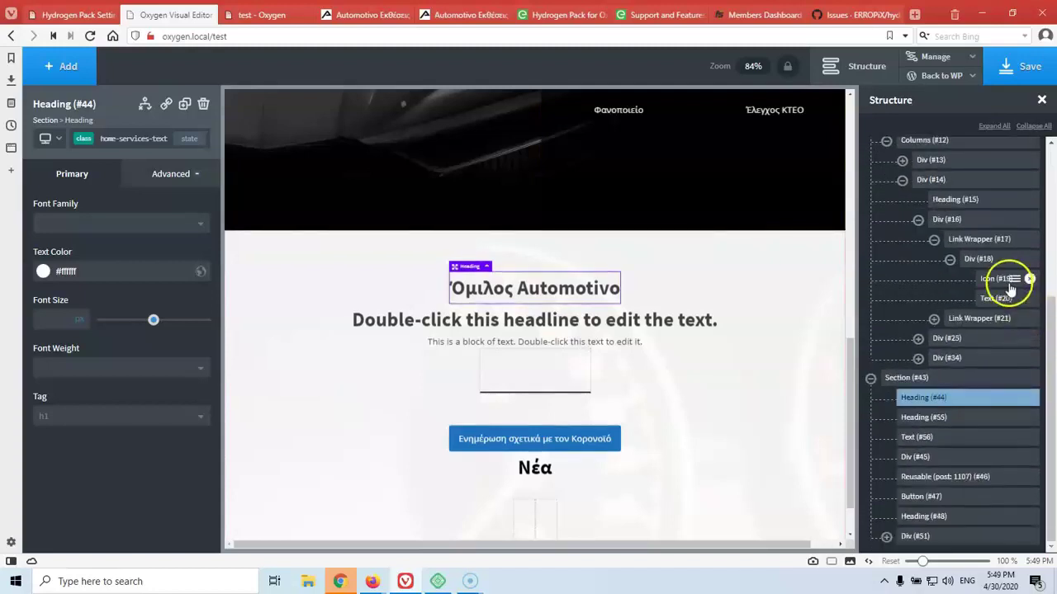
scroll(1002, 244, "up", 4)
scroll(1001, 244, "down", 4)
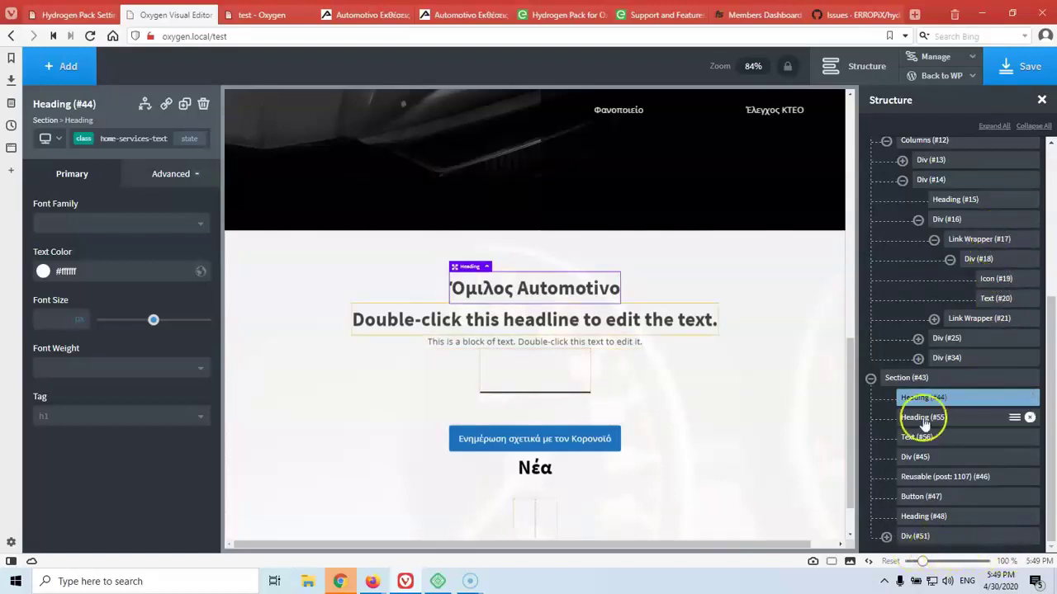
scroll(925, 423, "up", 5)
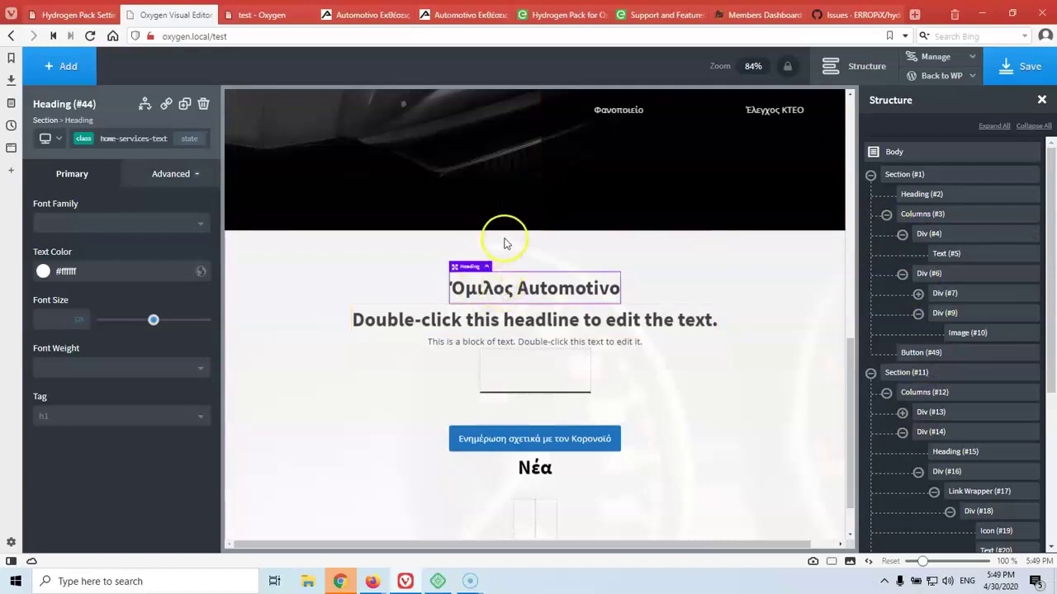
Select the service labels in the Υπηρεσίες section one after another to check how the structure tree follows each selection.
scroll(509, 223, "up", 3)
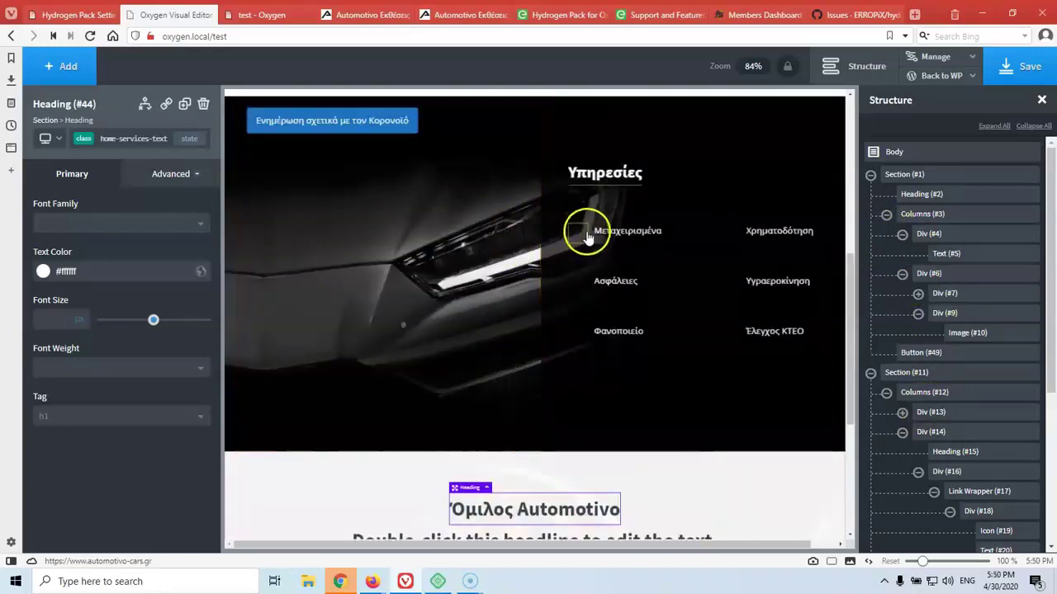
left_click(617, 234)
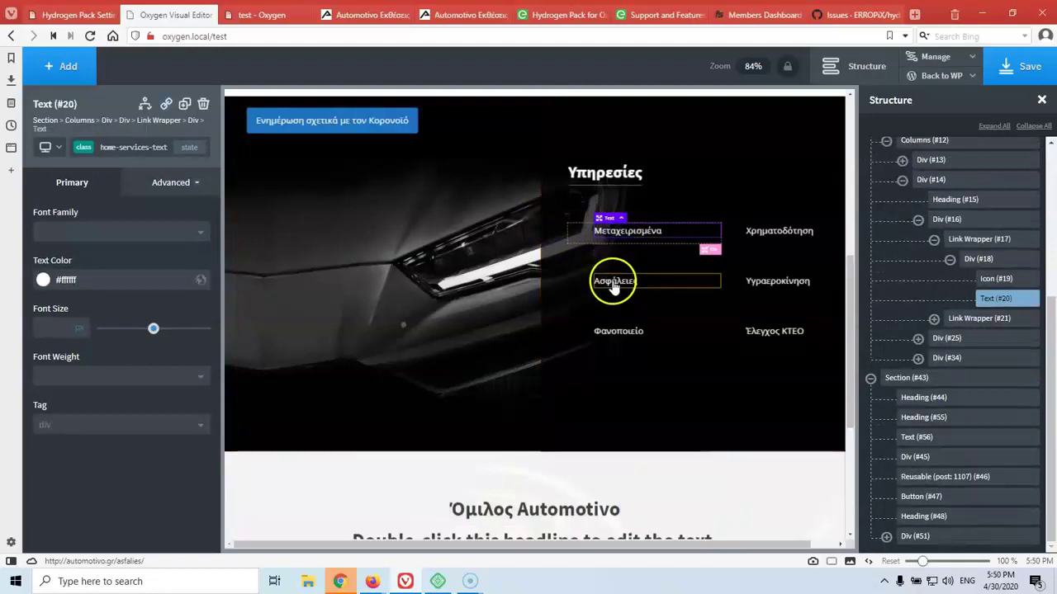
left_click(613, 284)
left_click(618, 333)
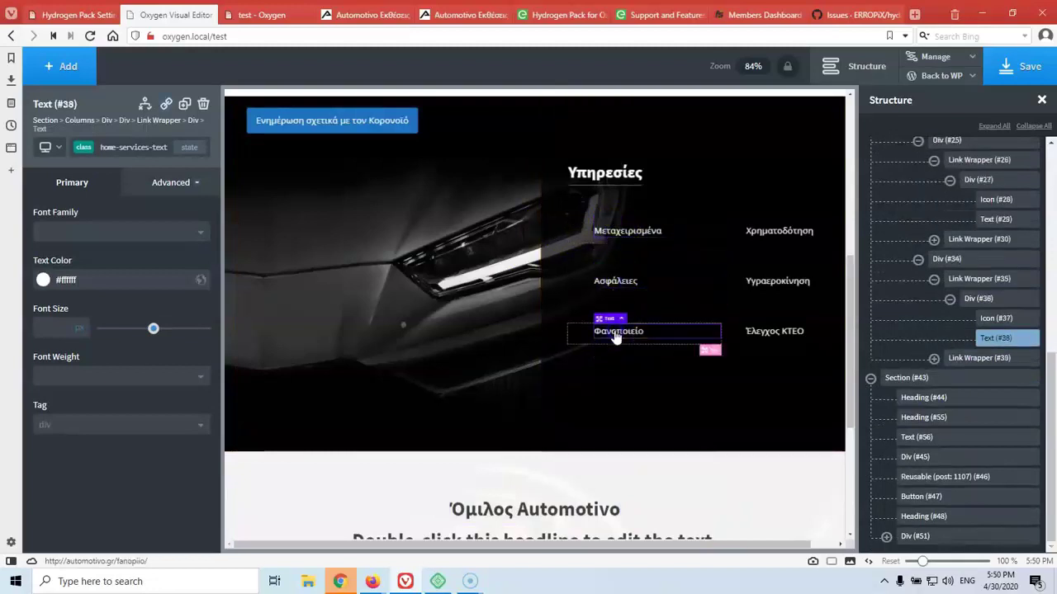
left_click(768, 330)
left_click(773, 285)
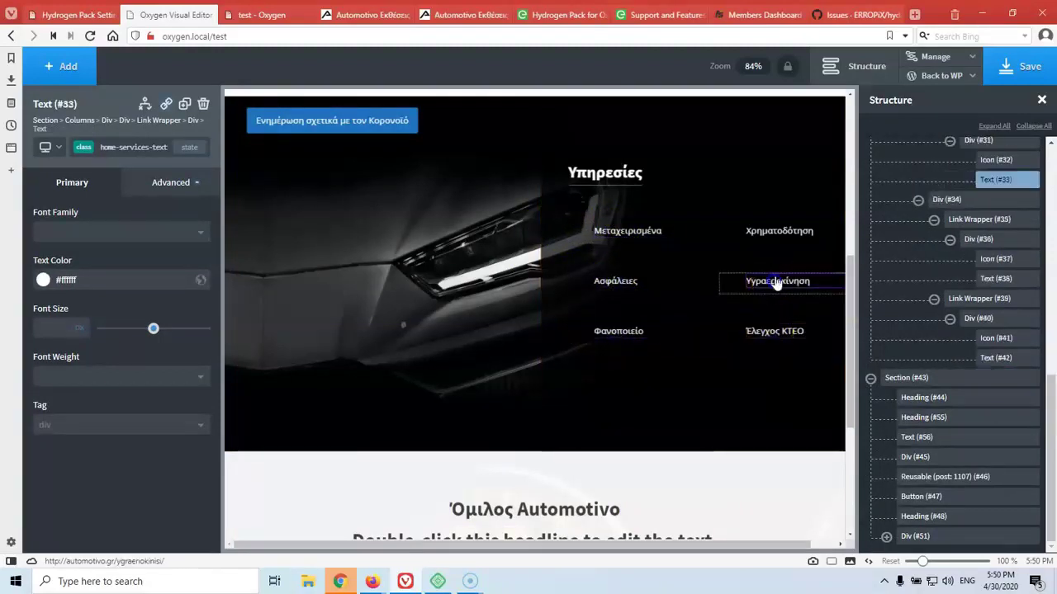
left_click(767, 230)
left_click(643, 234)
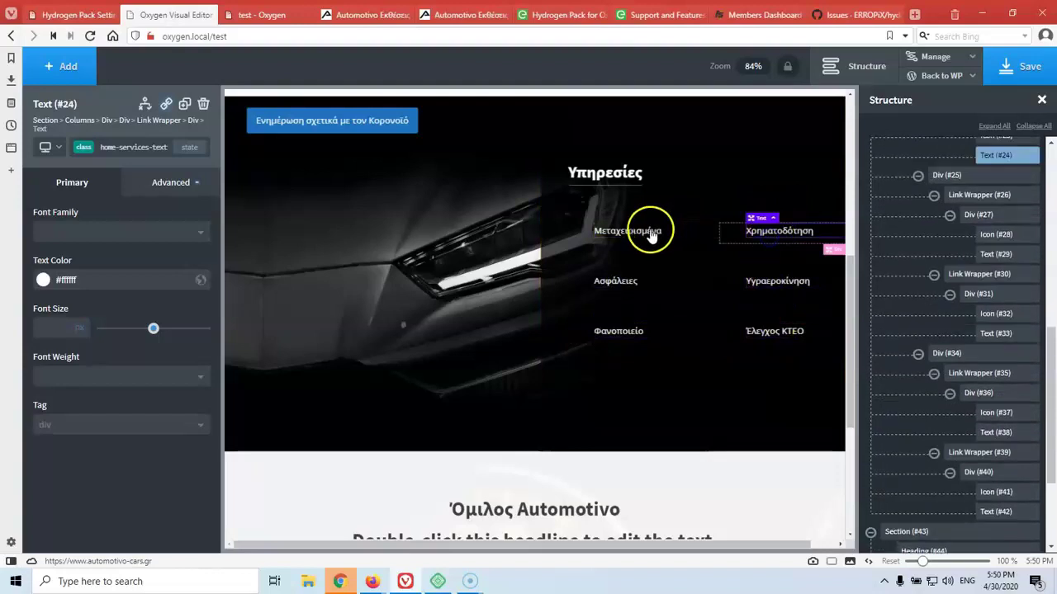
left_click(628, 284)
left_click(631, 337)
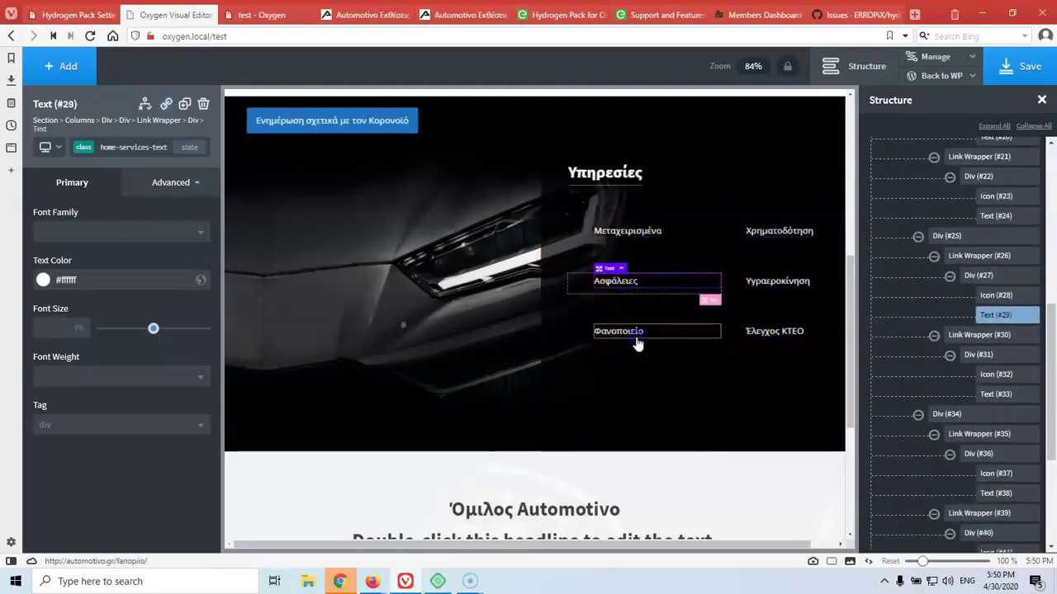
left_click(751, 333)
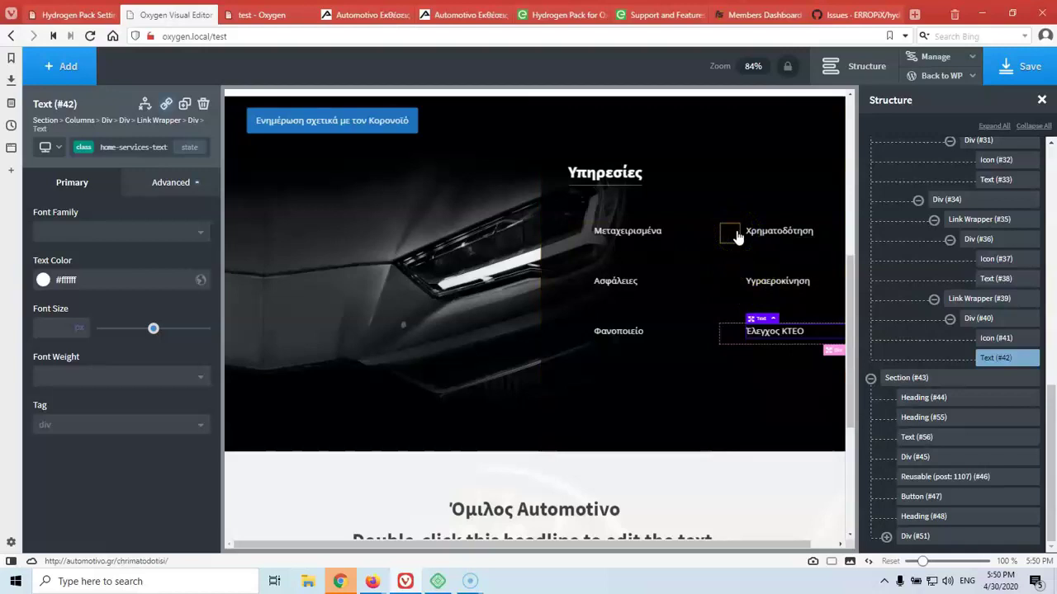
scroll(428, 240, "down", 3)
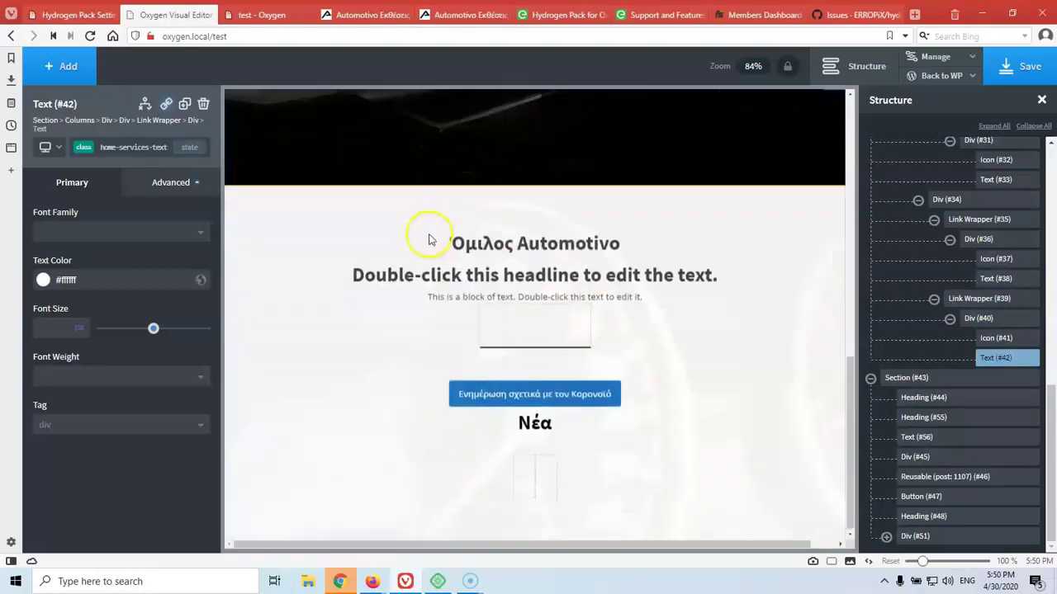
scroll(428, 239, "up", 5)
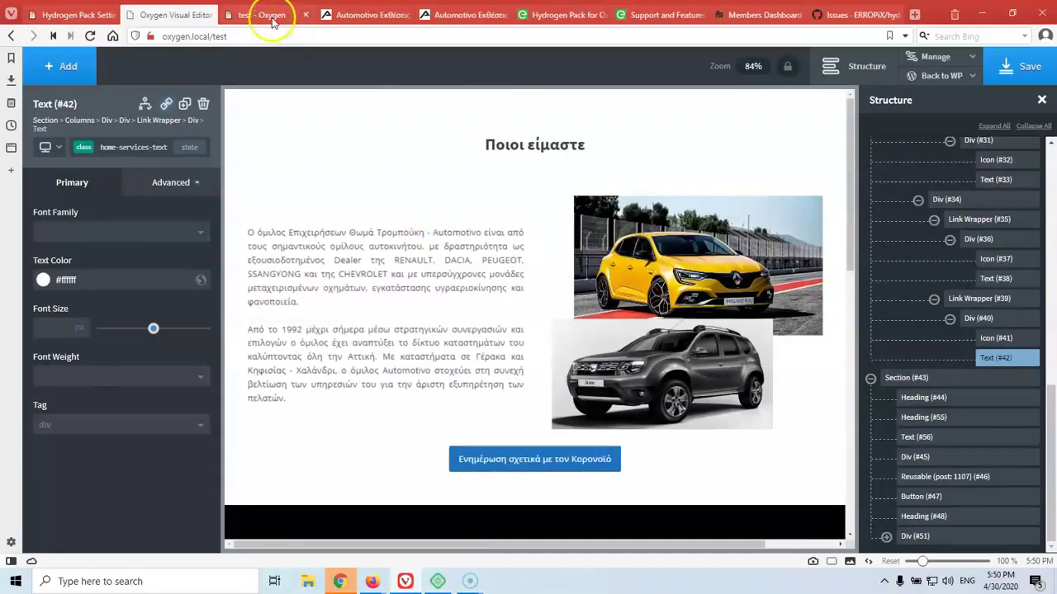
Switch to the Hydrogen Pack product page and review its feature descriptions and the Single, Unlimited and Multiple pricing plans.
left_click(552, 14)
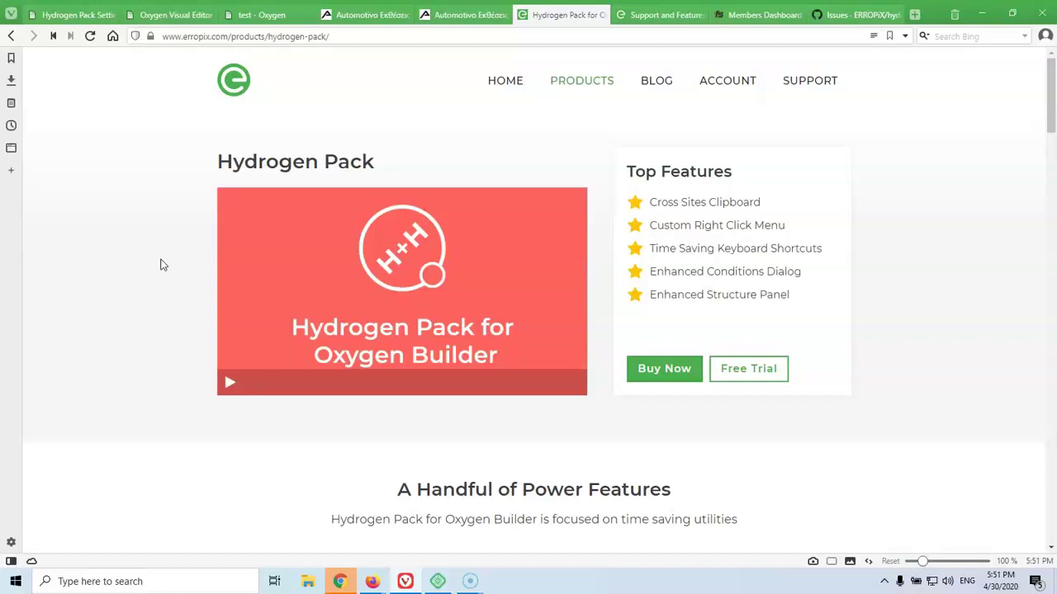
scroll(161, 256, "down", 15)
scroll(166, 247, "down", 9)
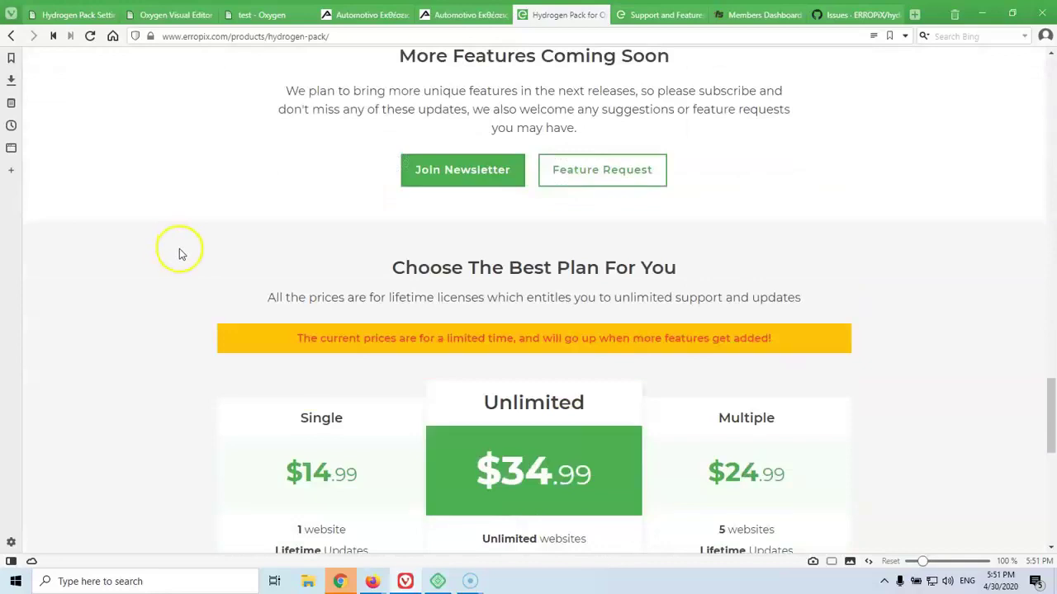
scroll(179, 248, "down", 4)
scroll(269, 248, "up", 3)
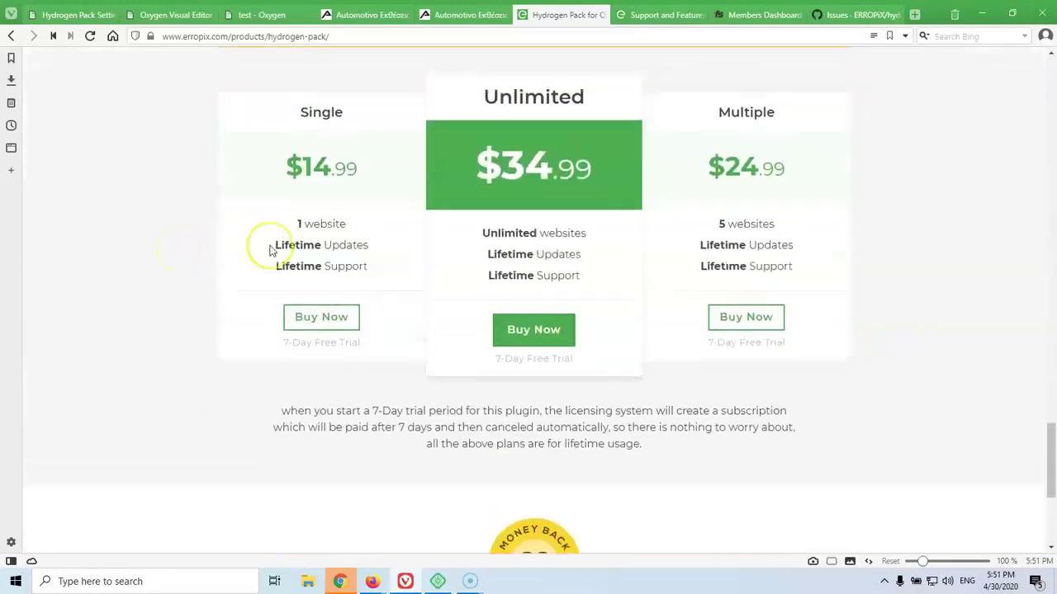
scroll(271, 250, "down", 2)
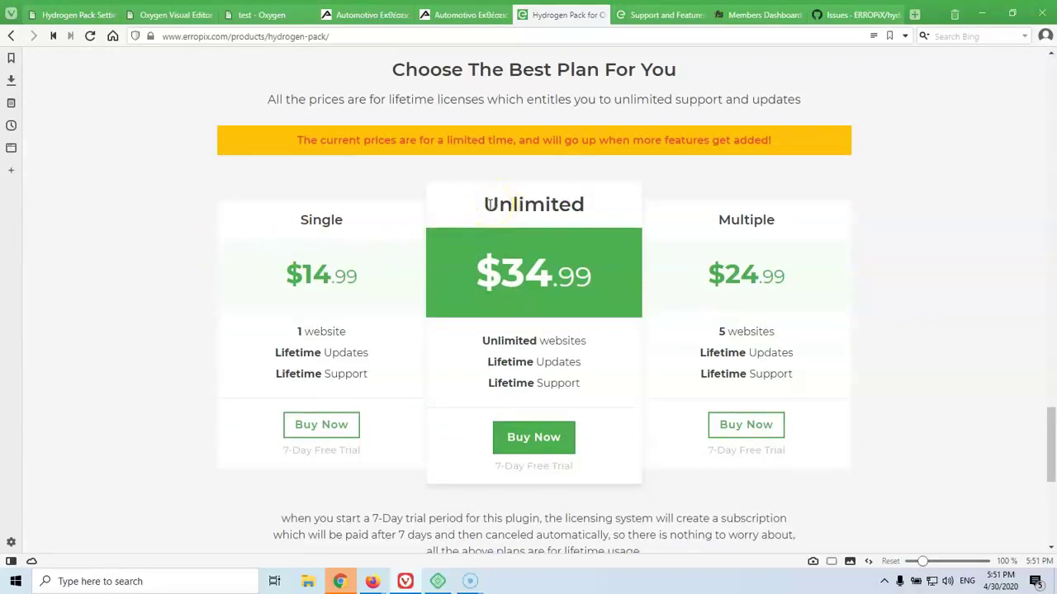
scroll(577, 215, "up", 10)
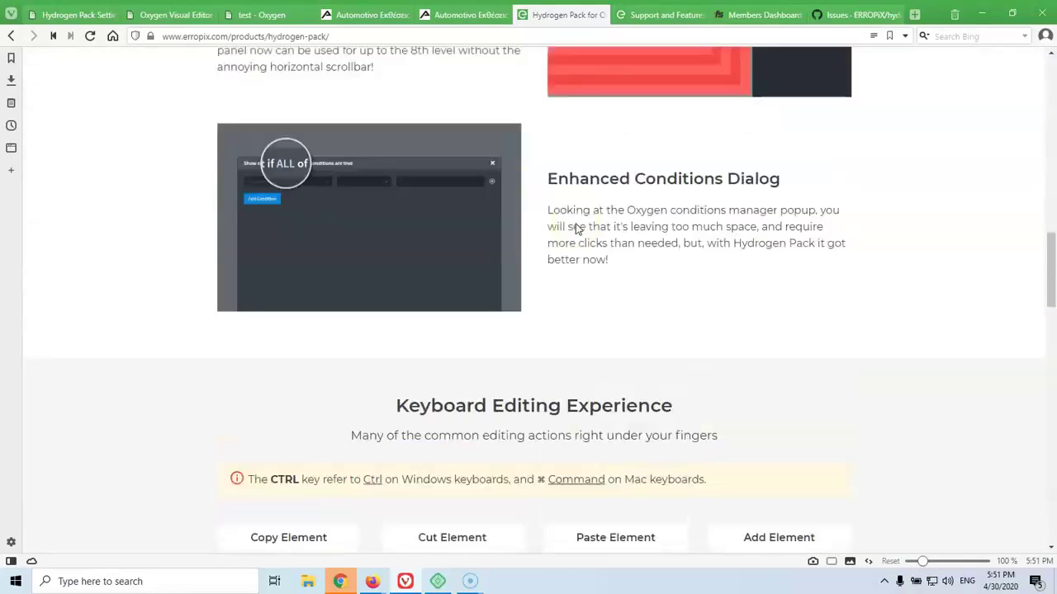
scroll(575, 227, "up", 15)
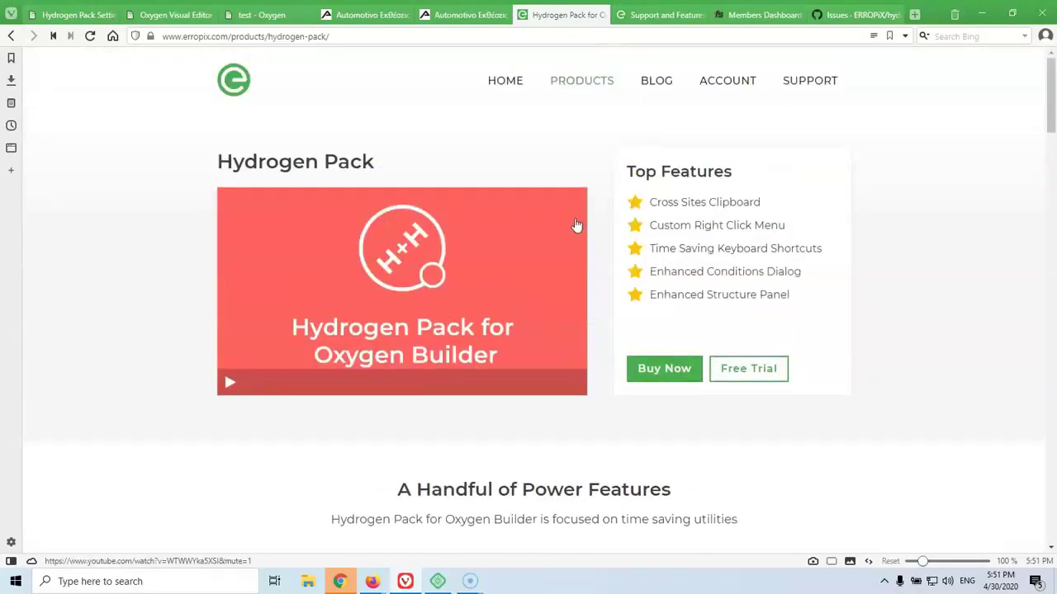